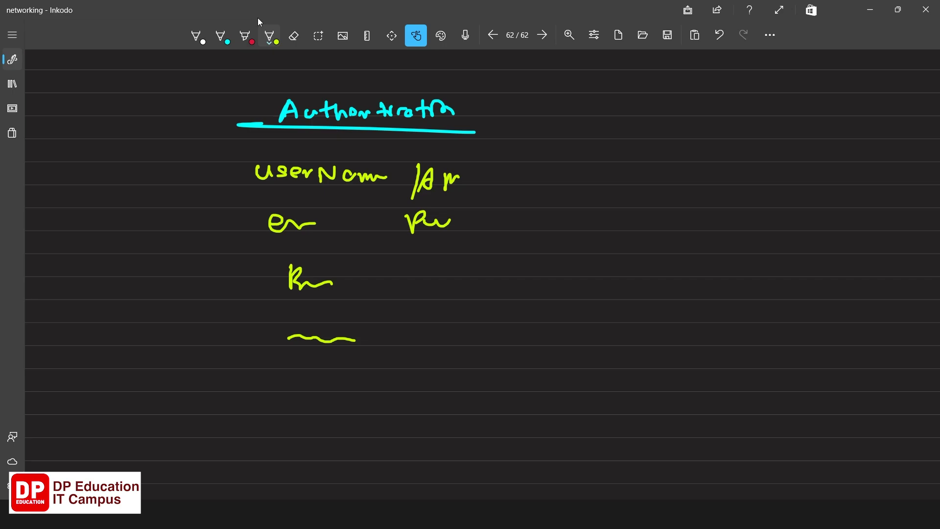
# Handwrite "ID / ACC NO" in yellow ink below the wavy line on the Authentication notes page
pyautogui.moveTo(313, 371)
pyautogui.mouseDown()
pyautogui.moveTo(329, 369)
pyautogui.moveTo(314, 386)
pyautogui.mouseUp()
pyautogui.moveTo(339, 372); pyautogui.dragTo(334, 387)
pyautogui.moveTo(391, 362)
pyautogui.mouseDown()
pyautogui.moveTo(375, 390)
pyautogui.moveTo(431, 385)
pyautogui.mouseUp()
pyautogui.moveTo(445, 373)
pyautogui.mouseDown()
pyautogui.moveTo(446, 383)
pyautogui.moveTo(463, 370)
pyautogui.mouseUp()
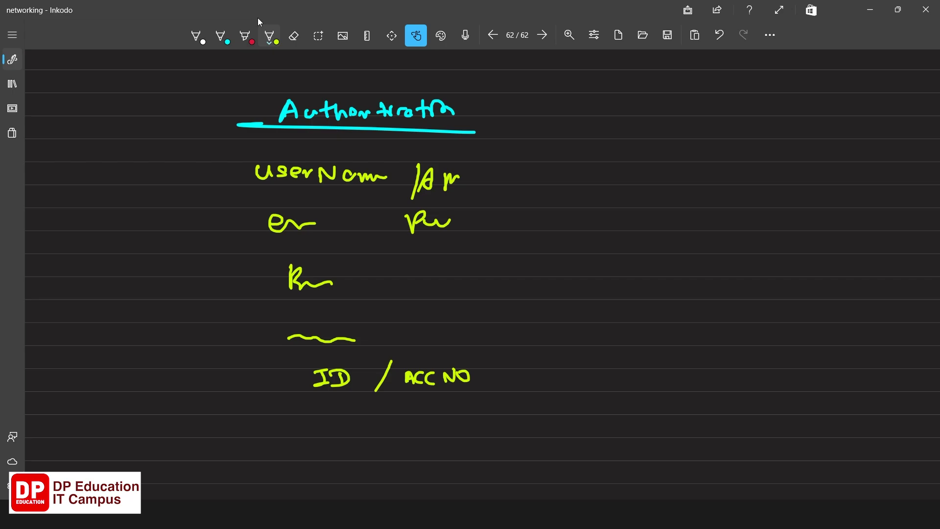
# Underline the handwritten "ID" twice and draw a yellow frame around it
pyautogui.moveTo(311, 403); pyautogui.dragTo(352, 401)
pyautogui.moveTo(323, 409); pyautogui.dragTo(354, 405)
pyautogui.moveTo(294, 370)
pyautogui.mouseDown()
pyautogui.moveTo(349, 359)
pyautogui.moveTo(327, 408)
pyautogui.moveTo(342, 402)
pyautogui.moveTo(314, 411)
pyautogui.mouseUp()
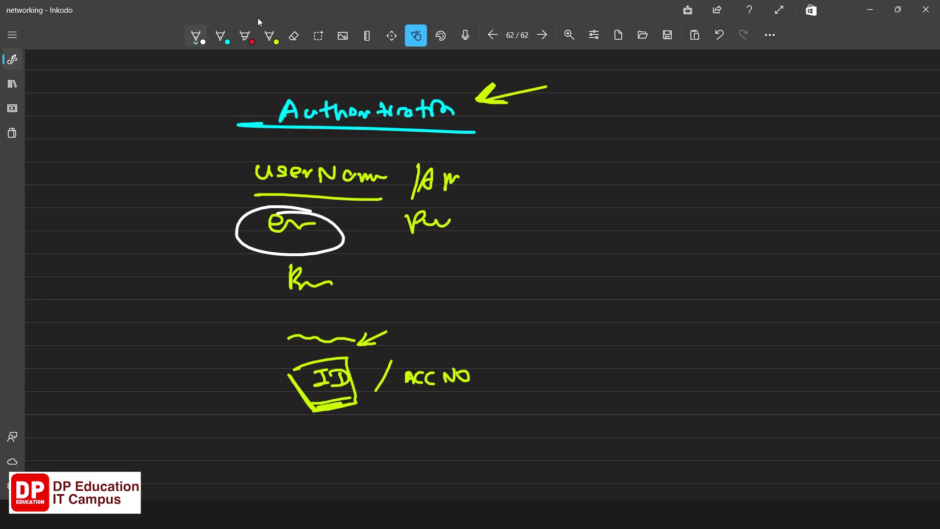
pyautogui.moveTo(508, 252)
pyautogui.mouseDown()
pyautogui.moveTo(526, 251)
pyautogui.moveTo(520, 238)
pyautogui.mouseUp()
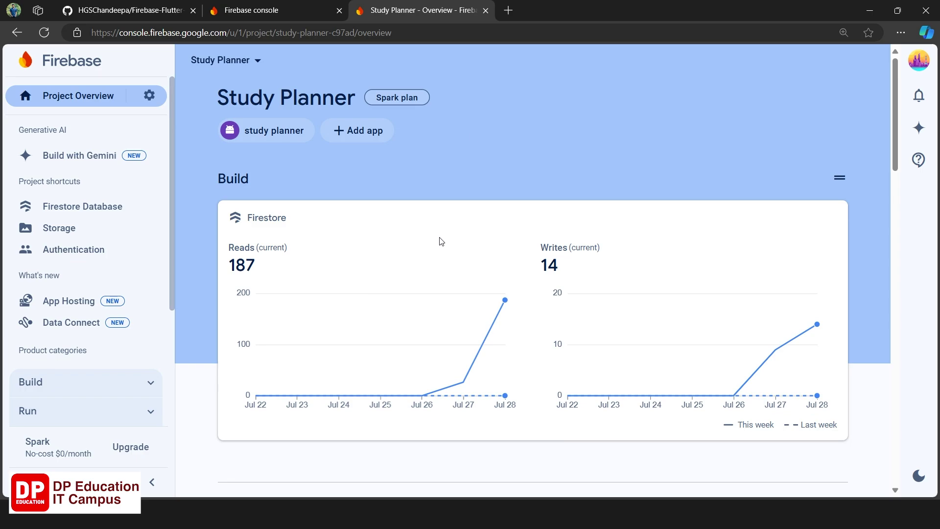
# Switch to the Firebase console and get started with Authentication for the Study Planner project
pyautogui.moveTo(629, 307)
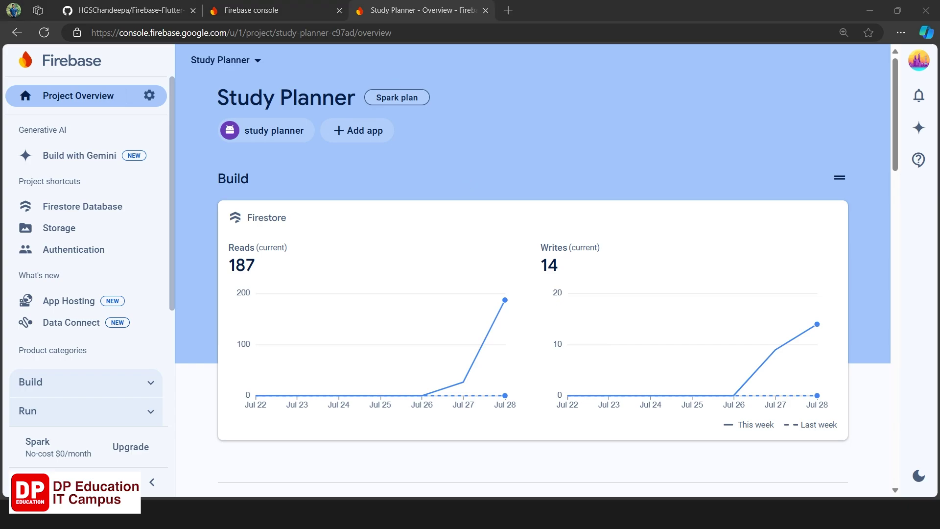
pyautogui.moveTo(383, 357)
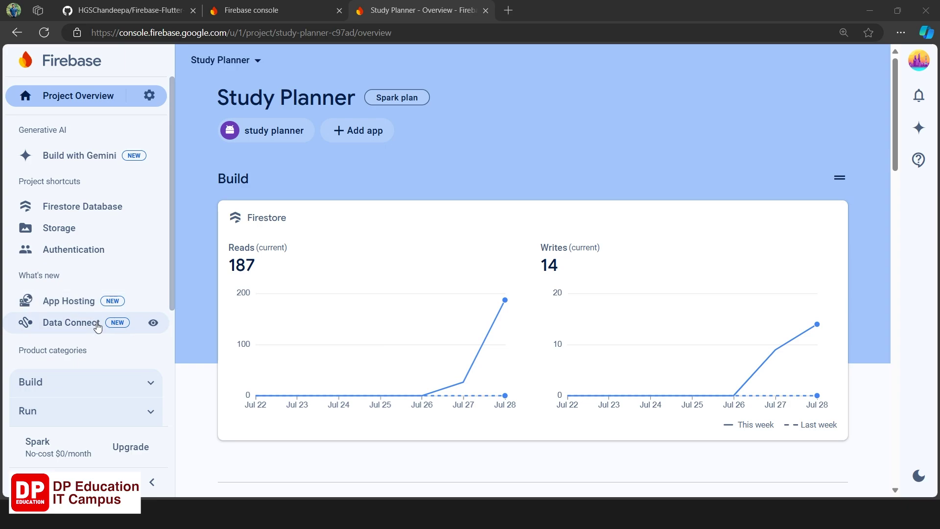
pyautogui.doubleClick(107, 386)
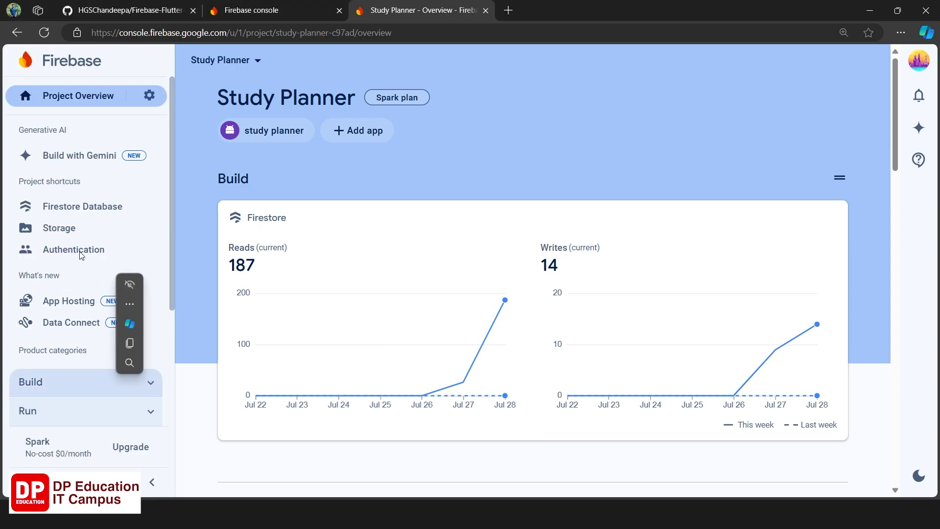
pyautogui.click(90, 252)
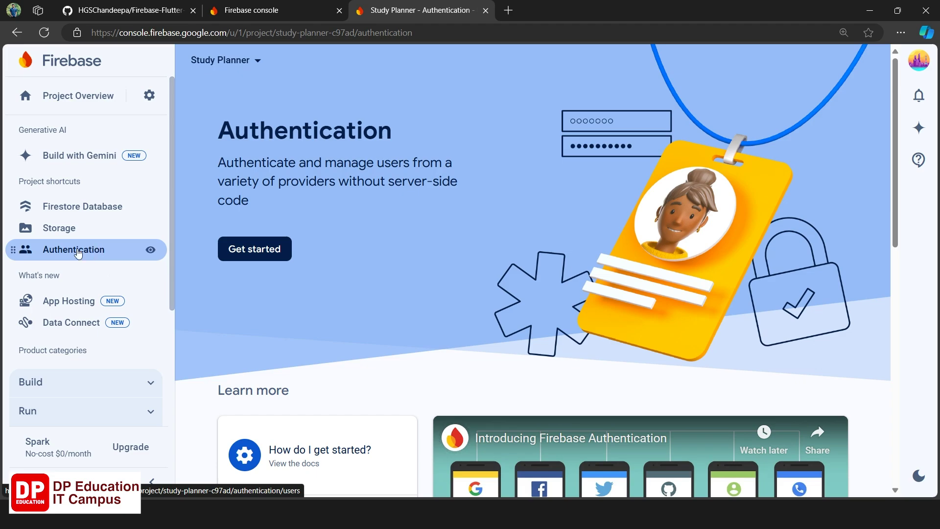
pyautogui.click(253, 258)
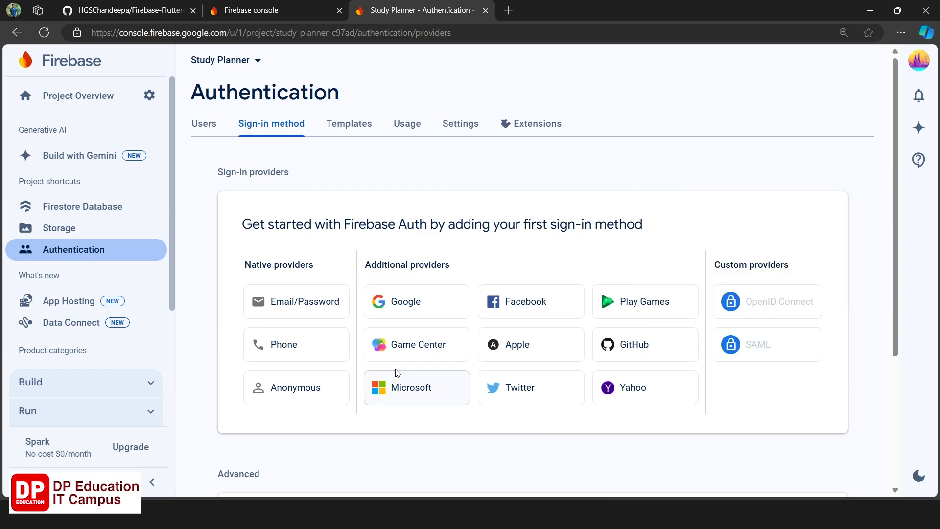
# Examine the Authentication users page and the available sign-in providers, including Email/Password
pyautogui.click(209, 129)
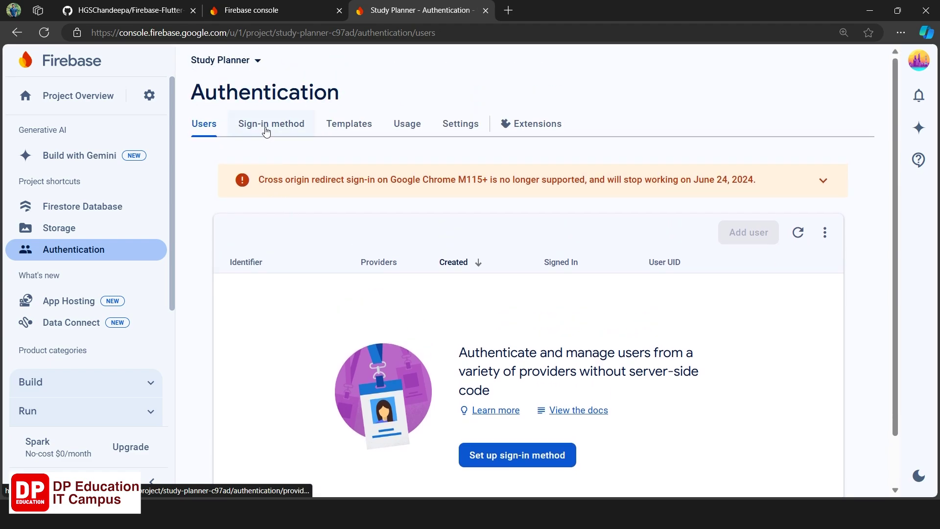
pyautogui.click(295, 132)
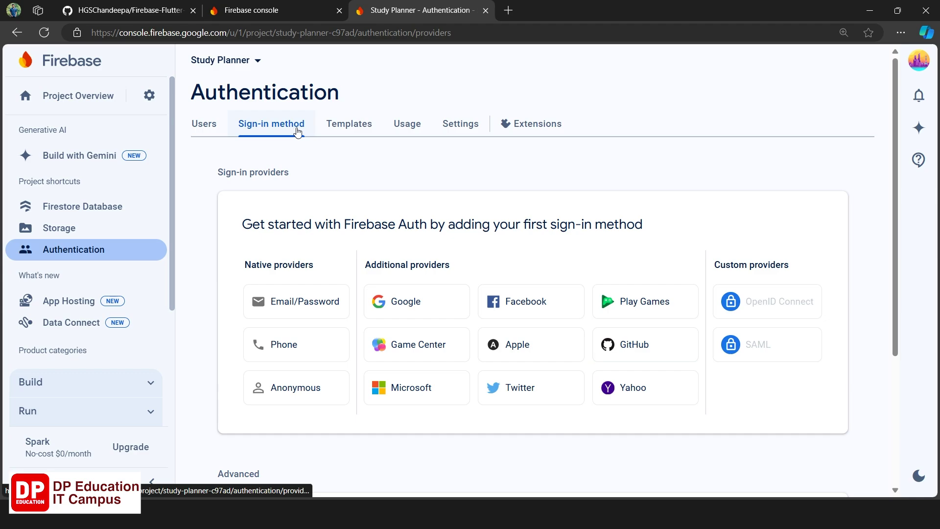
pyautogui.click(296, 309)
pyautogui.scroll(-1, 327, 314)
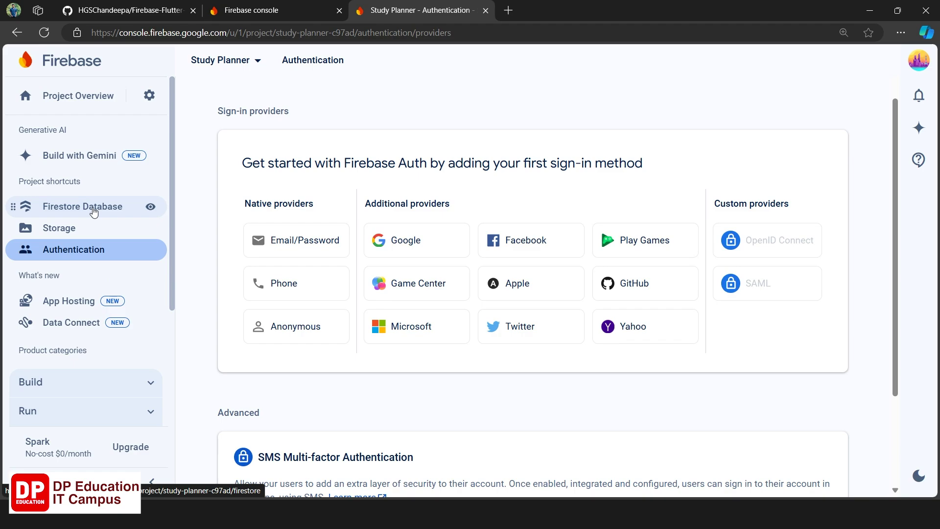
# Review the Firestore Database and Authentication pages, and view the platforms for adding an app from the project overview
pyautogui.click(79, 227)
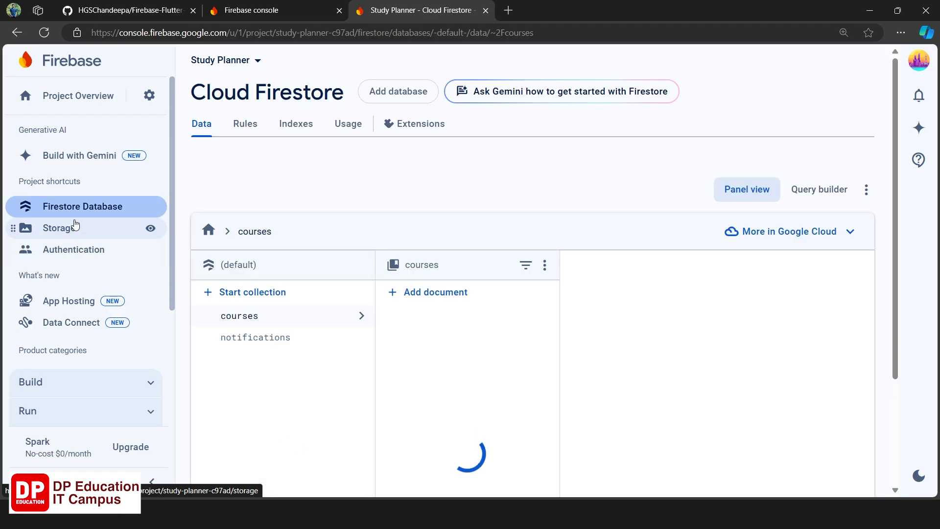
pyautogui.click(72, 251)
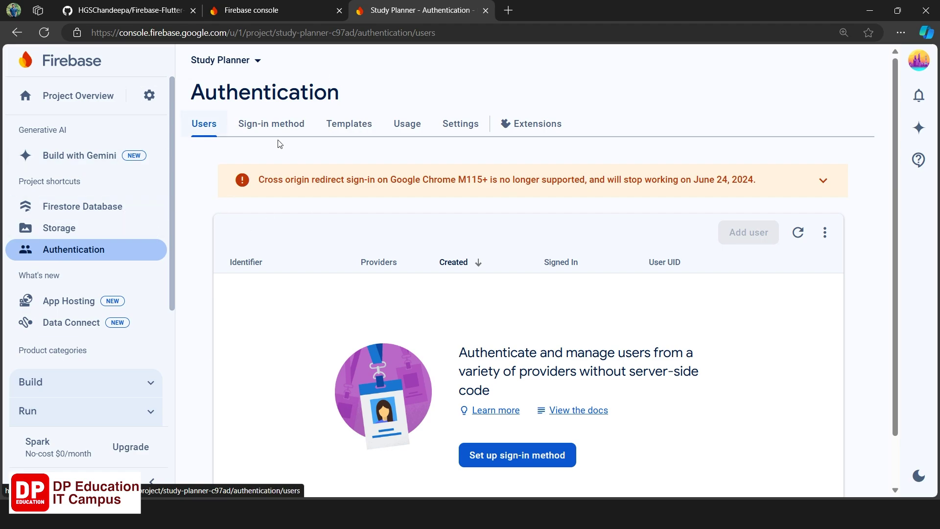
pyautogui.click(71, 98)
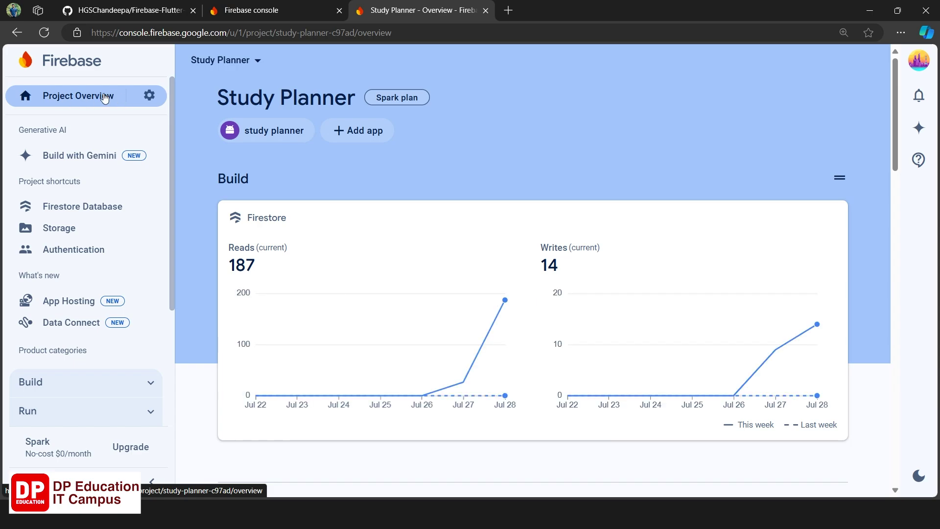
pyautogui.click(358, 130)
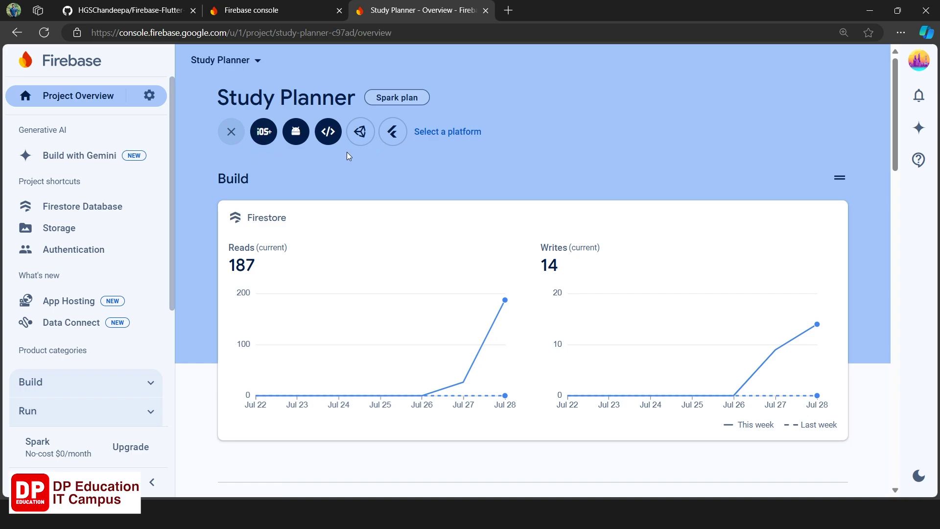
# Minimize the open windows and create a folder named firebase_auth_tutorial on the desktop
pyautogui.click(880, 8)
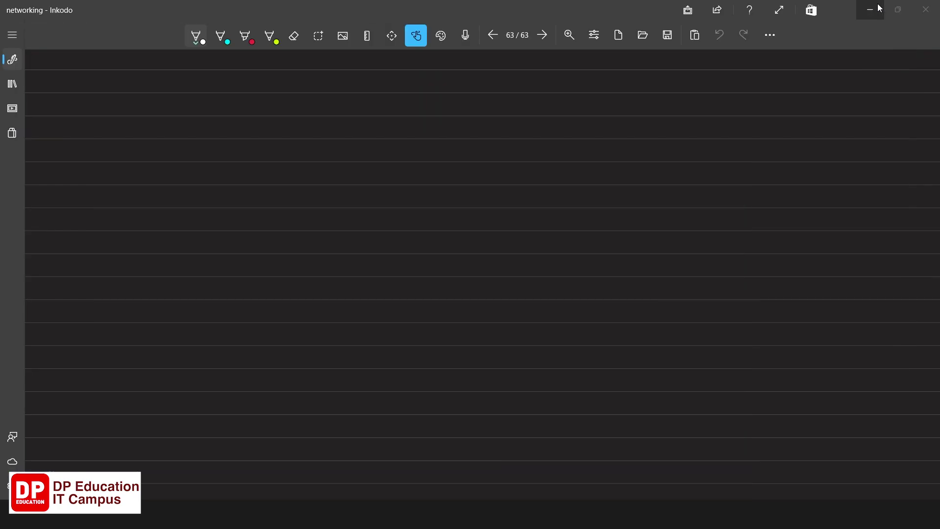
pyautogui.click(869, 9)
pyautogui.click(870, 9)
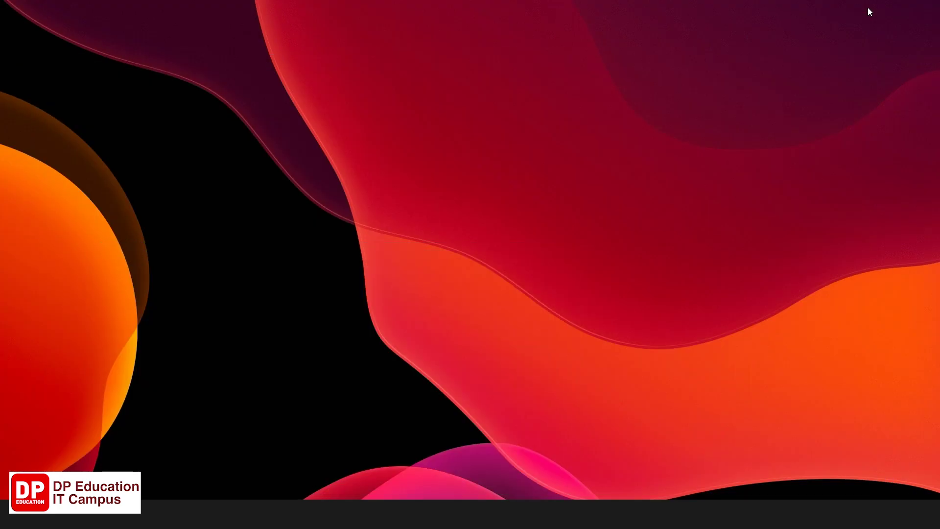
pyautogui.rightClick(385, 142)
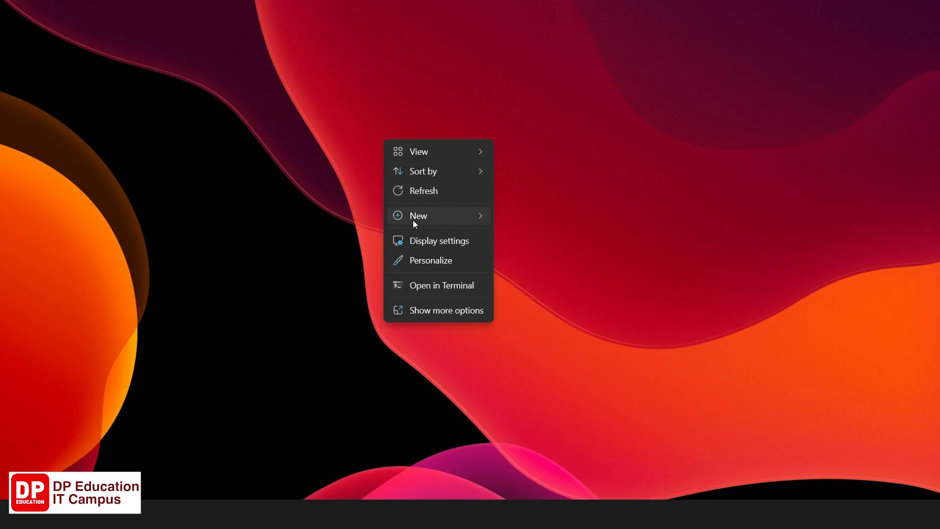
pyautogui.moveTo(412, 216)
pyautogui.click(498, 221)
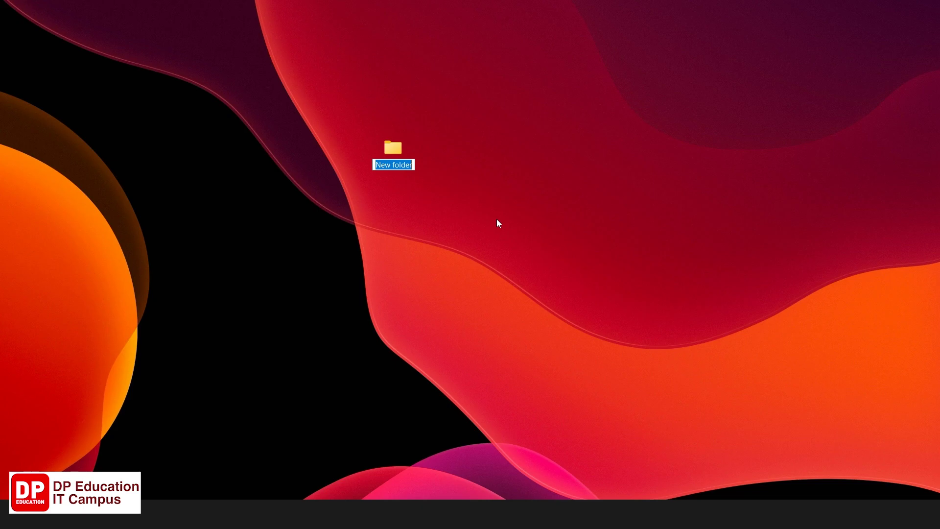
pyautogui.write('firebas')
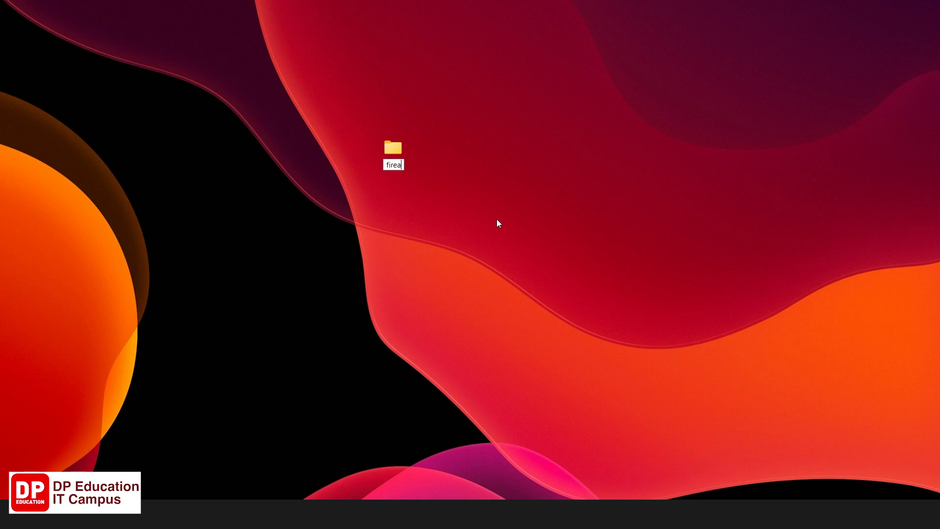
pyautogui.write('e_auth_')
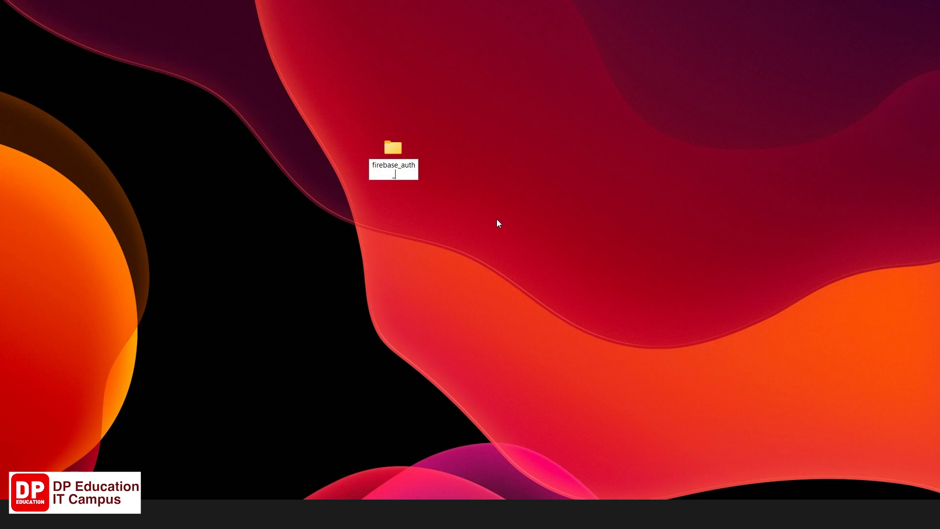
pyautogui.write('tutorial')
pyautogui.press('Return')
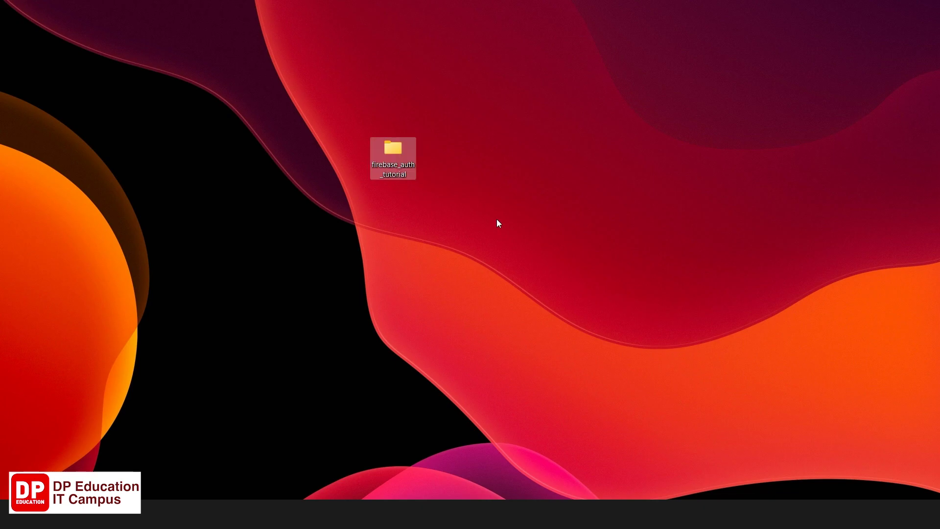
pyautogui.click(497, 220)
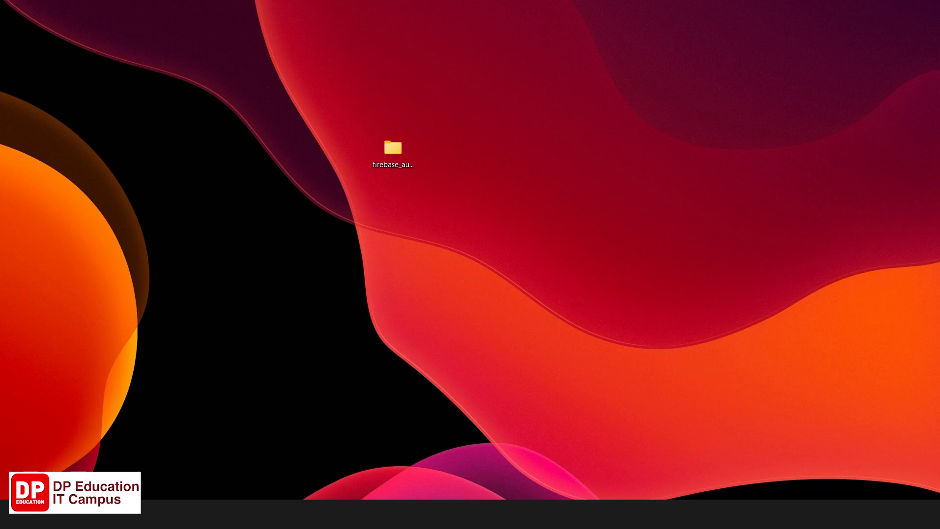
# Open the firebase_auth_tutorial folder and start a maximized terminal there with enlarged text
pyautogui.doubleClick(393, 149)
pyautogui.doubleClick(365, 48)
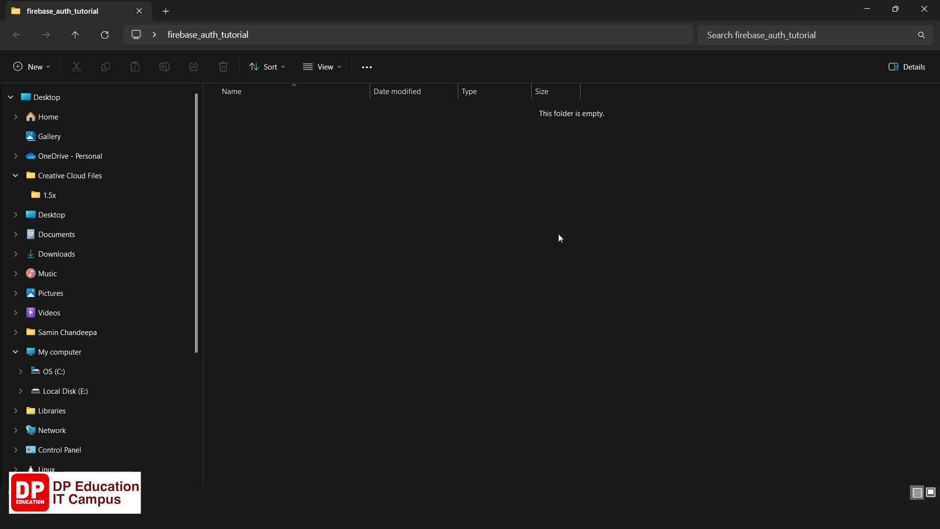
pyautogui.rightClick(540, 233)
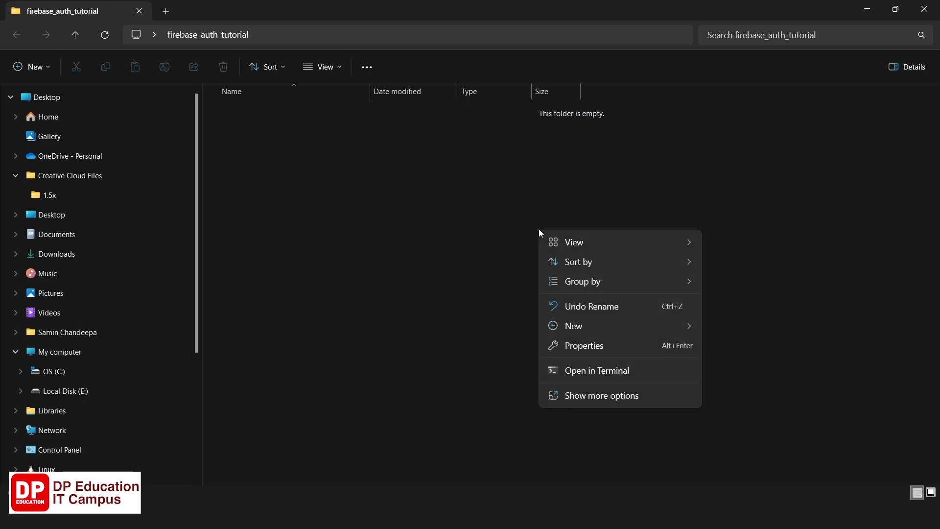
pyautogui.click(624, 377)
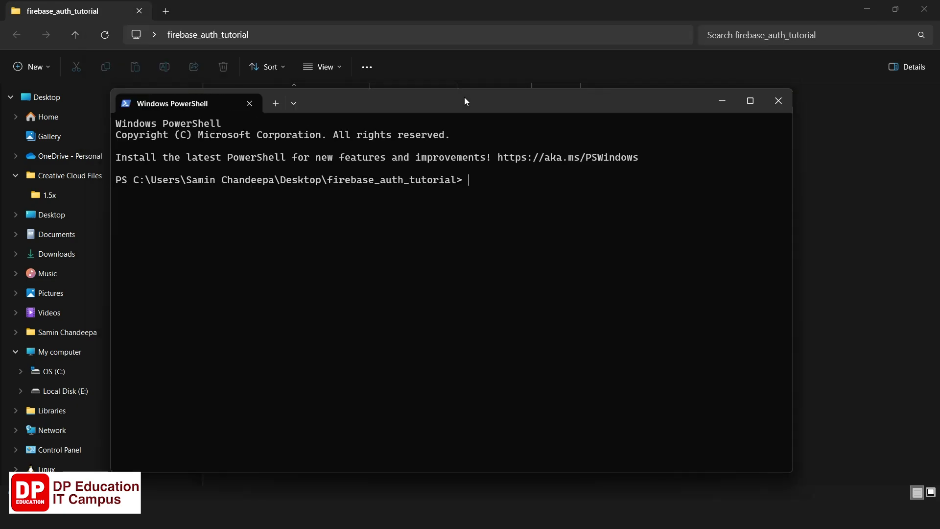
pyautogui.doubleClick(465, 98)
pyautogui.scroll(4, 465, 117)
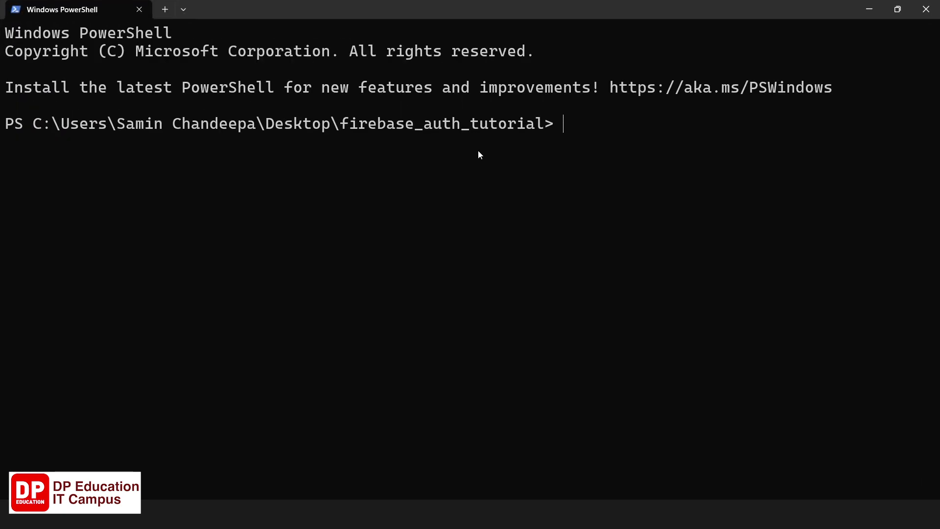
pyautogui.scroll(1, 480, 156)
# Check the installed Flutter, Dart and DevTools versions with flutter --version
pyautogui.write('flu')
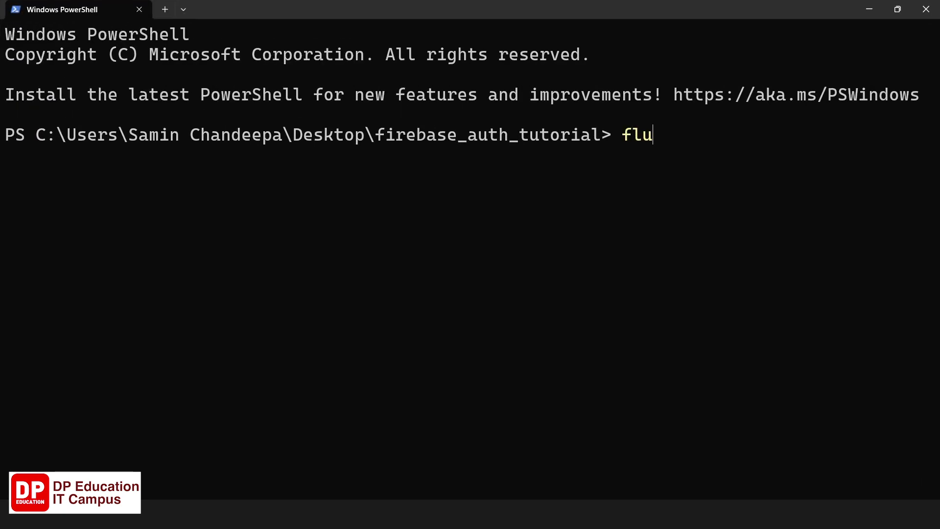
pyautogui.write('tter versio')
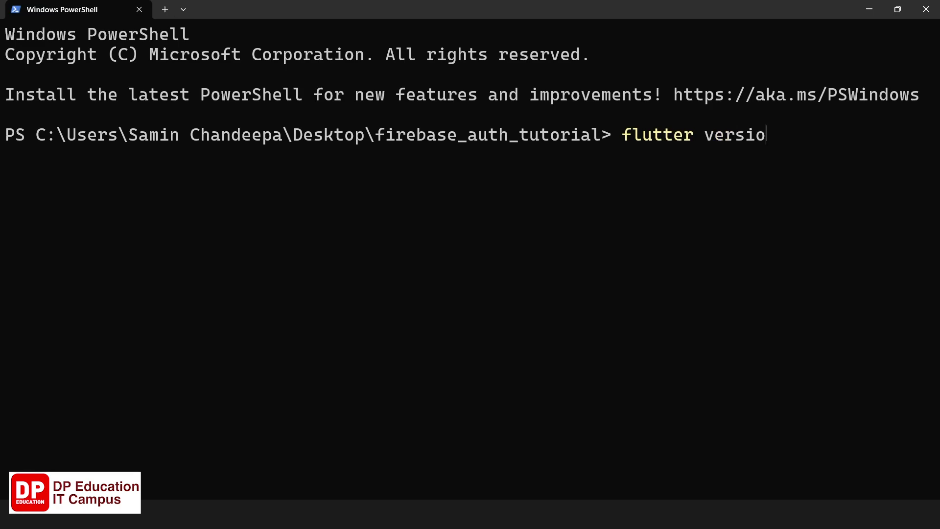
pyautogui.write('n')
pyautogui.press('Left')
pyautogui.press('Left')
pyautogui.press('Left')
pyautogui.press('Left')
pyautogui.press('Left')
pyautogui.press('Left')
pyautogui.press('Left')
pyautogui.write('--')
pyautogui.press('Return')
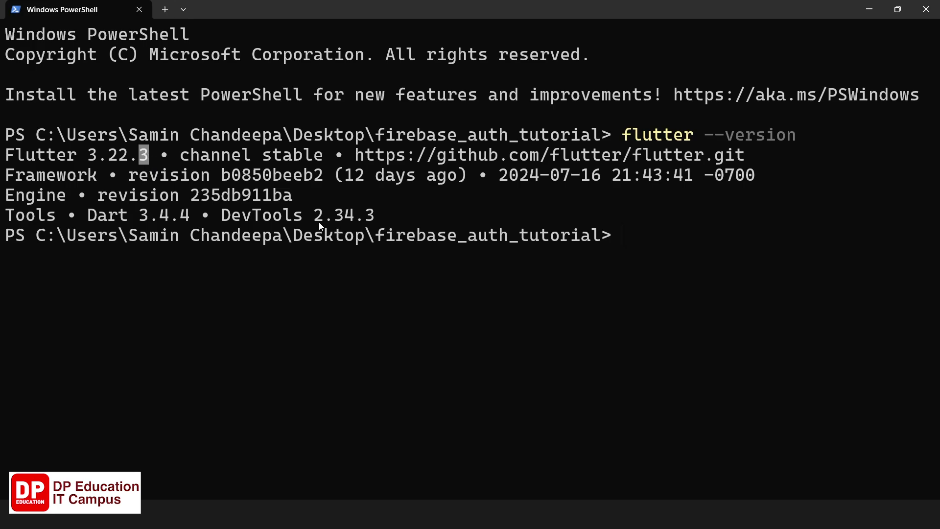
pyautogui.moveTo(316, 218); pyautogui.dragTo(415, 217)
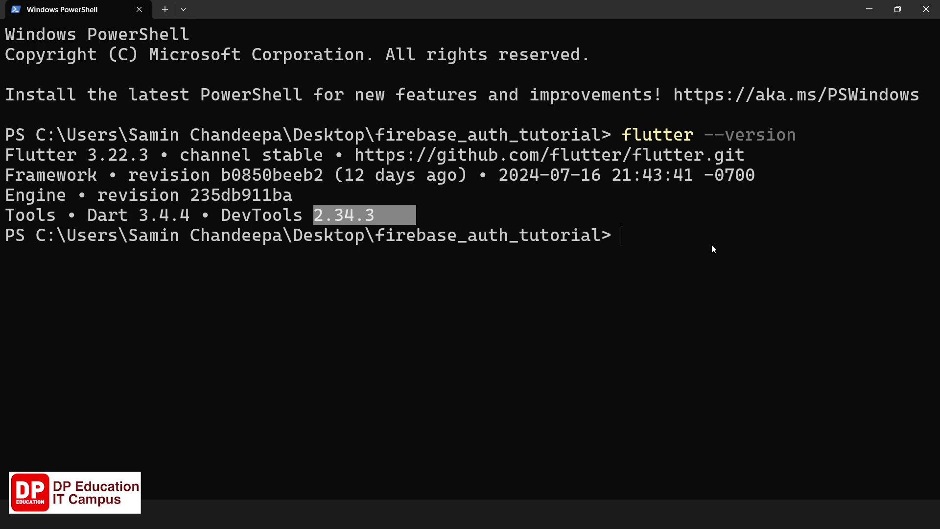
# Generate a Flutter project in the current folder with flutter create . and open it in Visual Studio Code with code
pyautogui.write('flu')
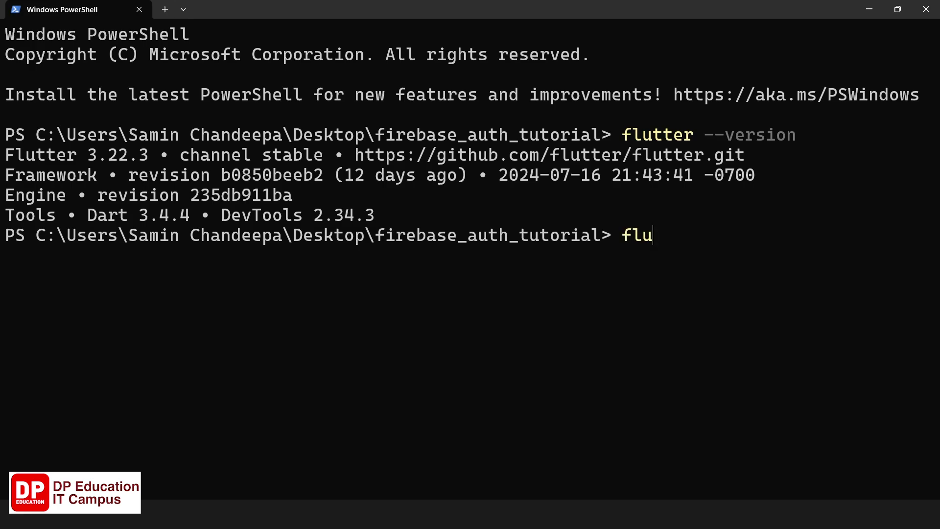
pyautogui.write('tter create .')
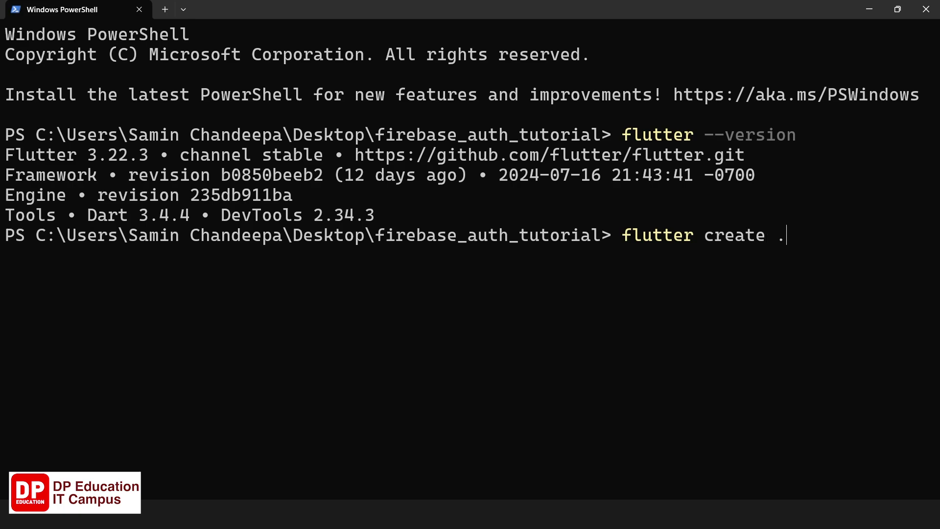
pyautogui.press('Return')
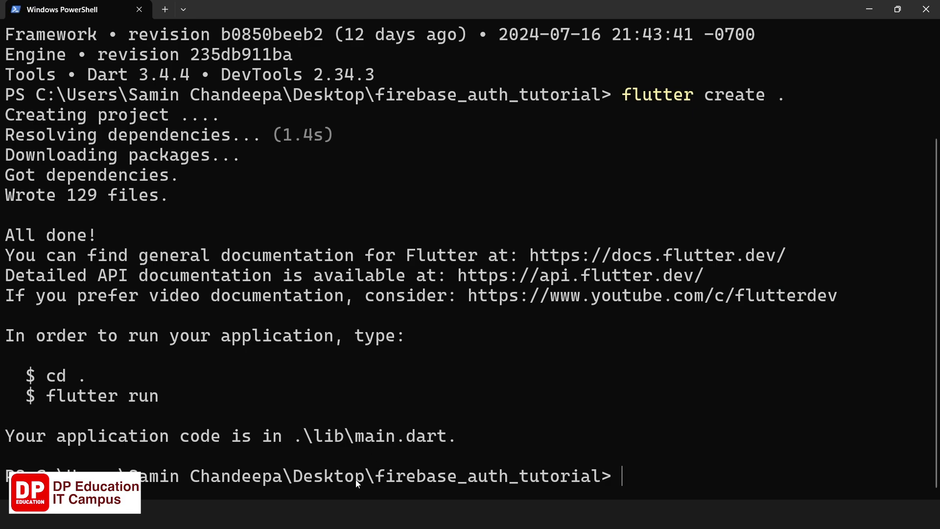
pyautogui.write('code .')
pyautogui.press('Return')
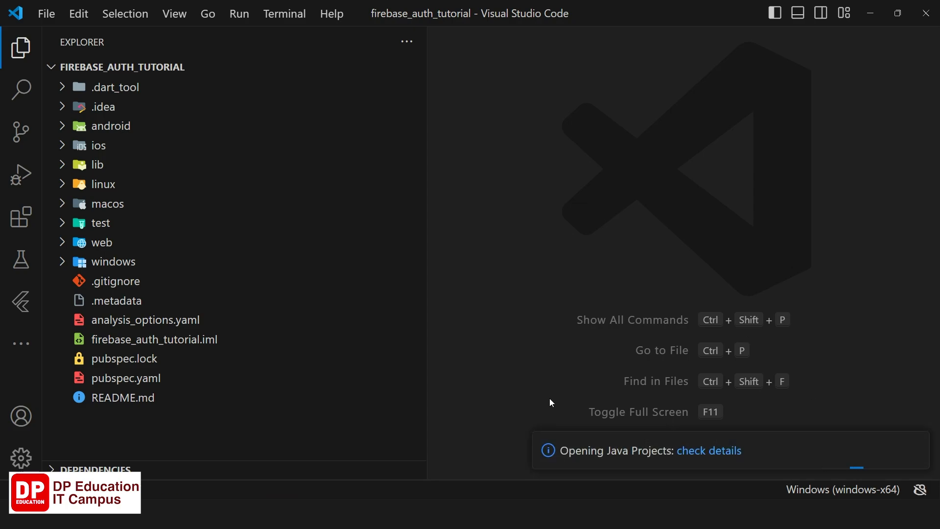
# Switch to the Firebase console, start adding an Android app to the Study Planner project, and read the Android package name hint
pyautogui.moveTo(319, 521)
pyautogui.click(431, 411)
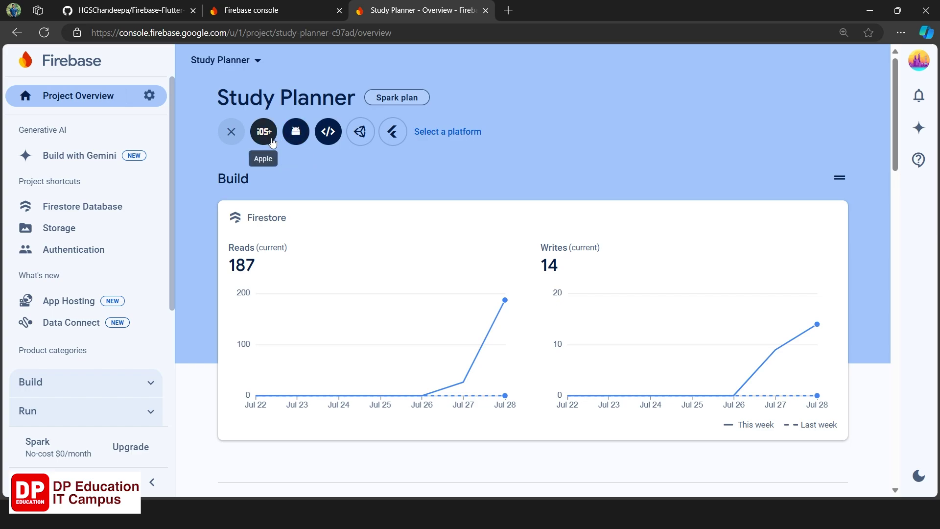
pyautogui.click(296, 132)
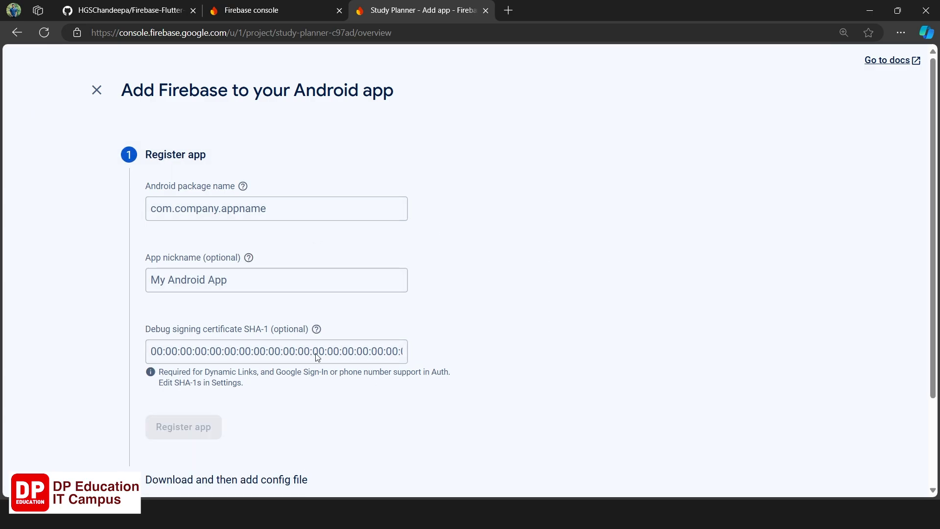
pyautogui.hotkey('ctrl', '+')
pyautogui.hotkey('ctrl', '+')
pyautogui.hotkey('ctrl', '+')
pyautogui.hotkey('ctrl', '+')
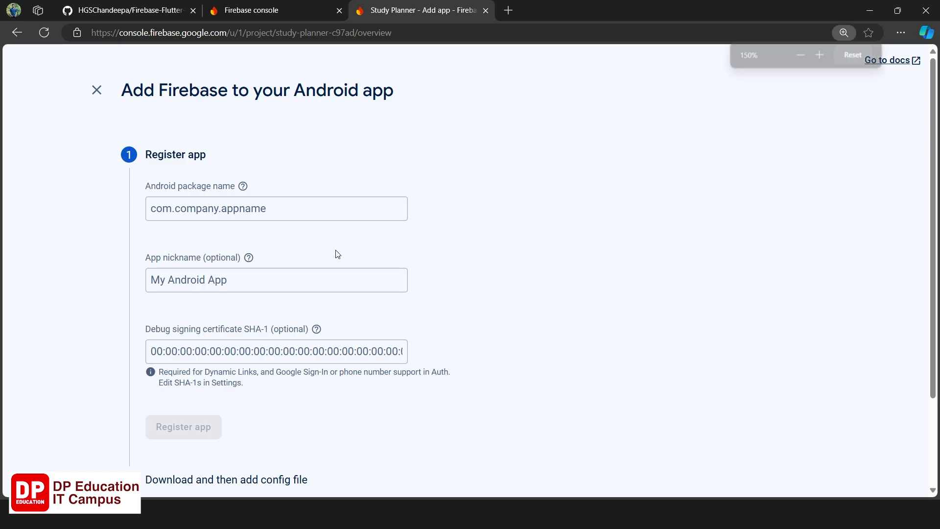
pyautogui.hotkey('ctrl', '-')
pyautogui.hotkey('ctrl', '-')
pyautogui.hotkey('ctrl', '-')
pyautogui.hotkey('ctrl', '-')
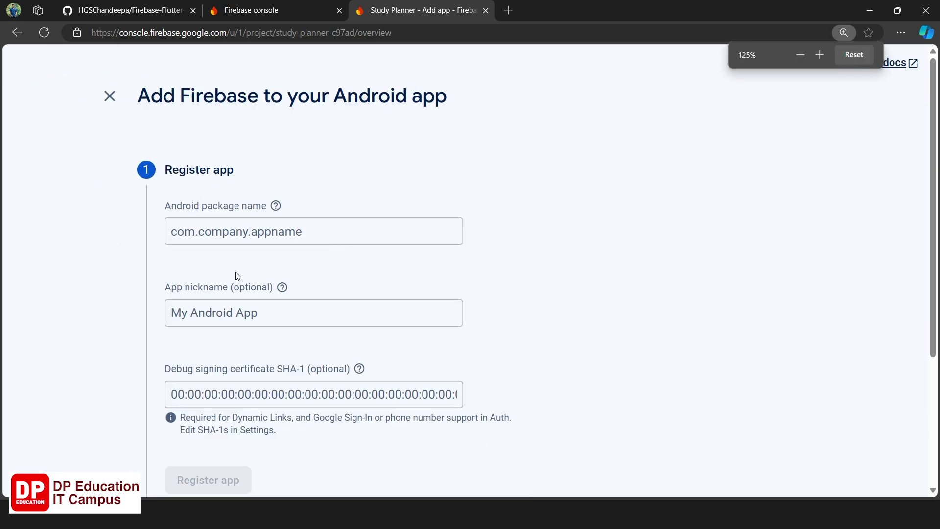
pyautogui.moveTo(277, 205)
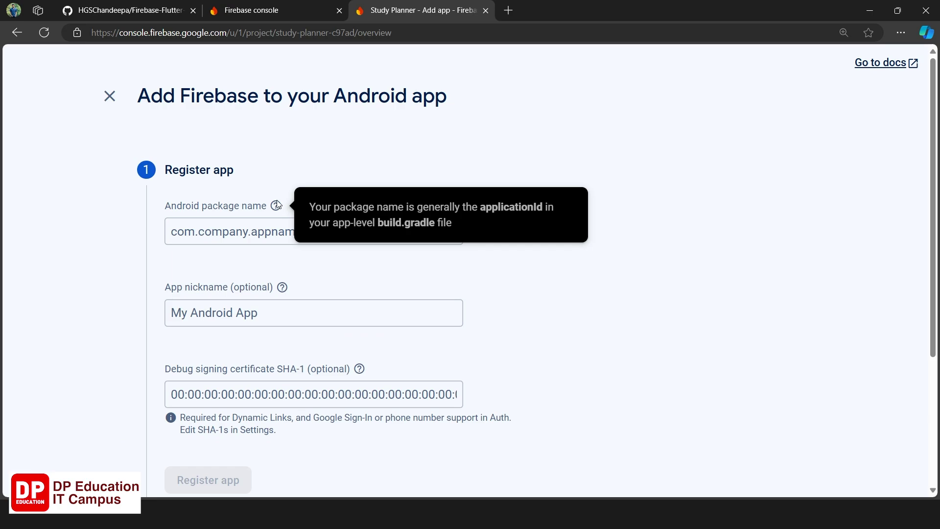
pyautogui.moveTo(478, 207); pyautogui.dragTo(544, 209)
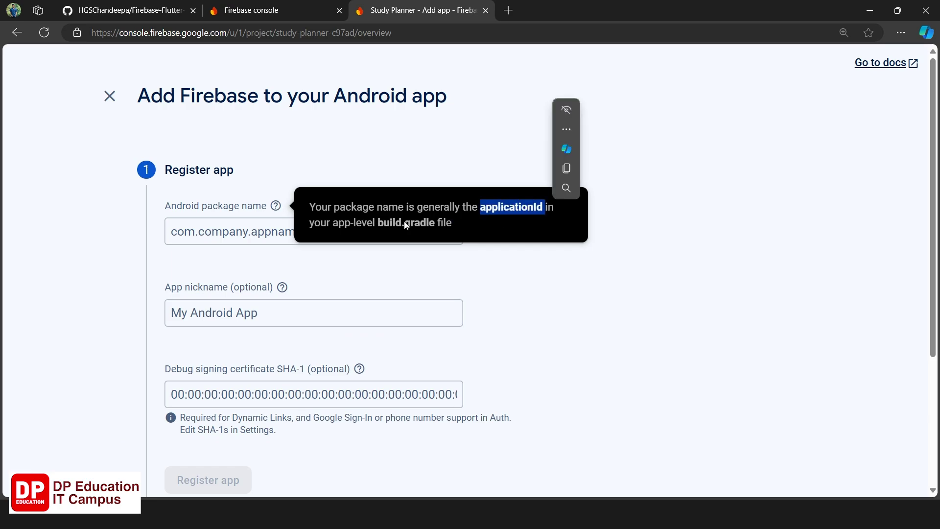
pyautogui.moveTo(378, 223); pyautogui.dragTo(446, 224)
pyautogui.click(534, 300)
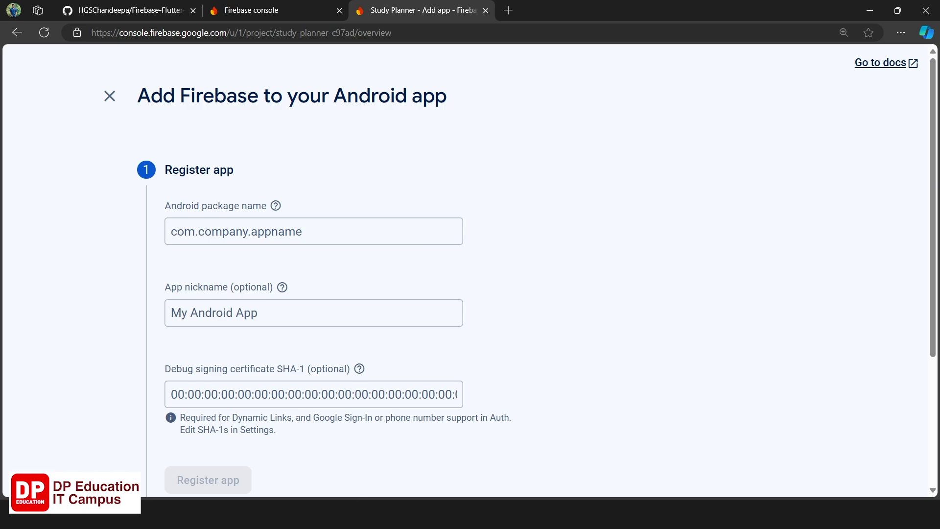
# In Visual Studio Code, enable null analysis for the project and open the app-level build.gradle file inside the android folder
pyautogui.moveTo(216, 514)
pyautogui.click(213, 464)
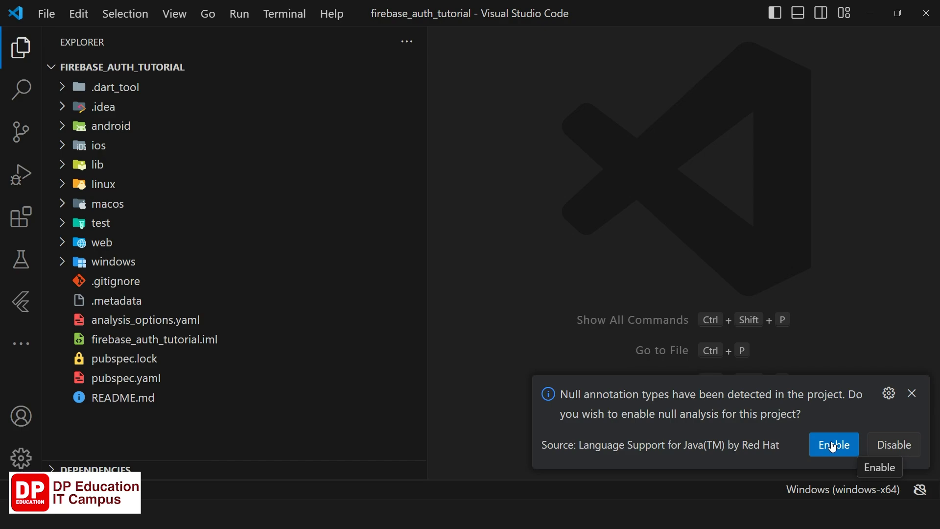
pyautogui.click(825, 455)
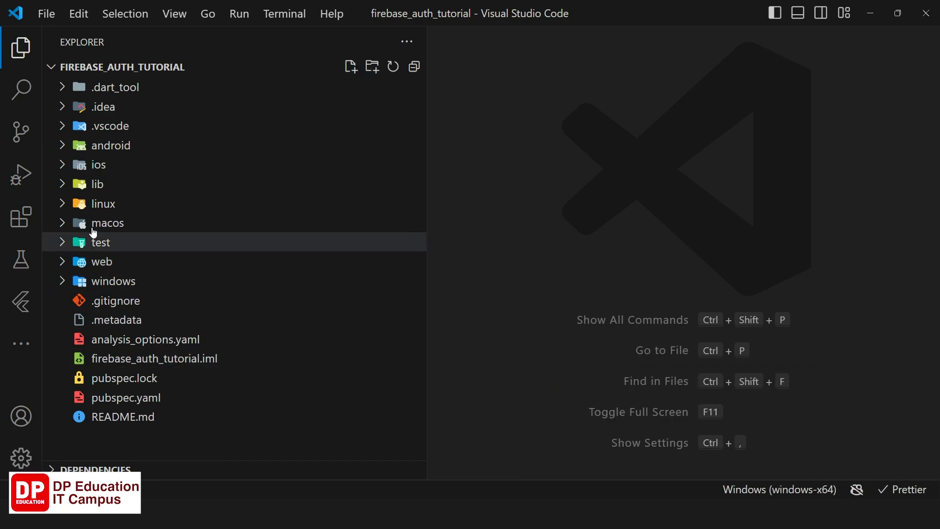
pyautogui.click(95, 147)
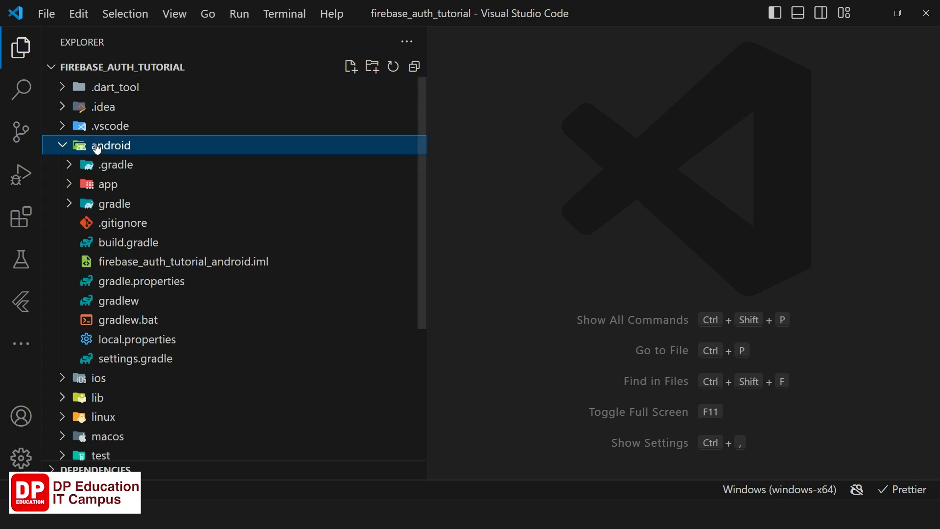
pyautogui.click(167, 191)
pyautogui.click(167, 230)
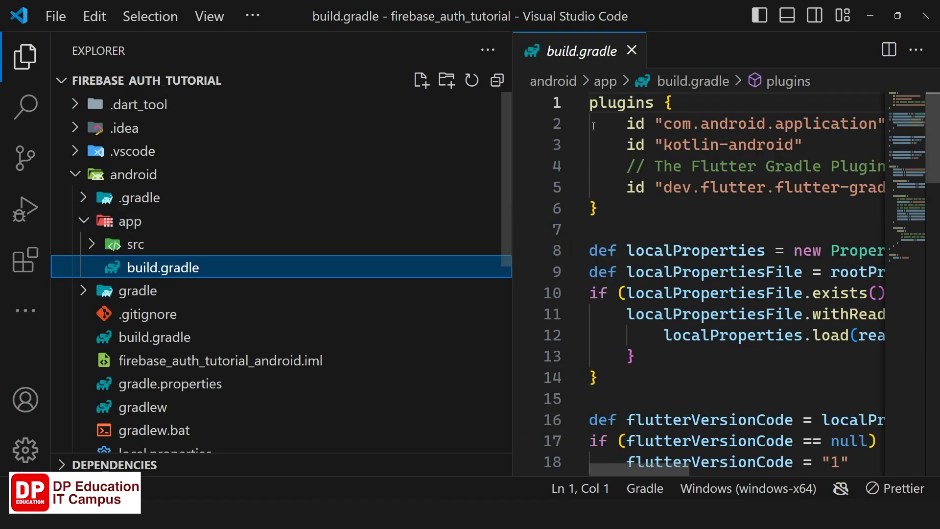
# Widen the editor and copy the namespace value com.example.firebase_auth_tutorial from the android block of build.gradle
pyautogui.moveTo(509, 43); pyautogui.dragTo(340, 43)
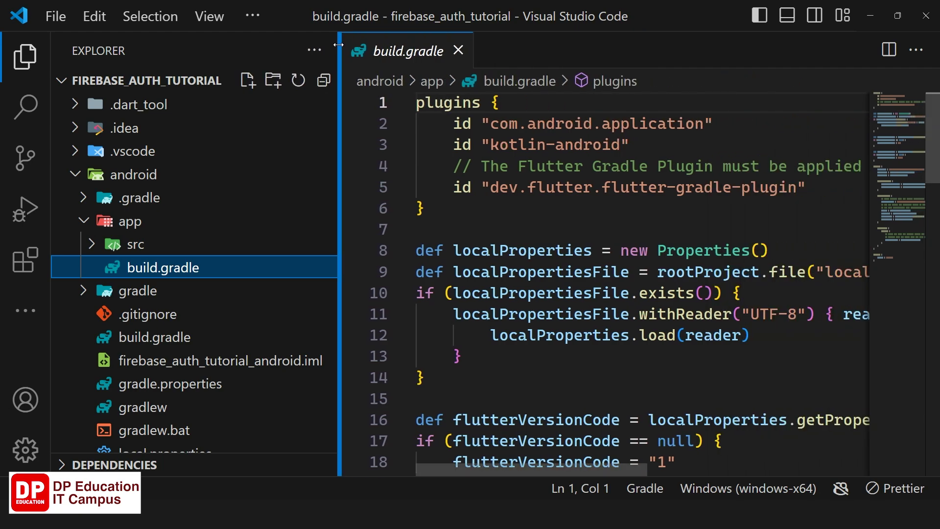
pyautogui.scroll(-1, 661, 221)
pyautogui.scroll(-4, 661, 222)
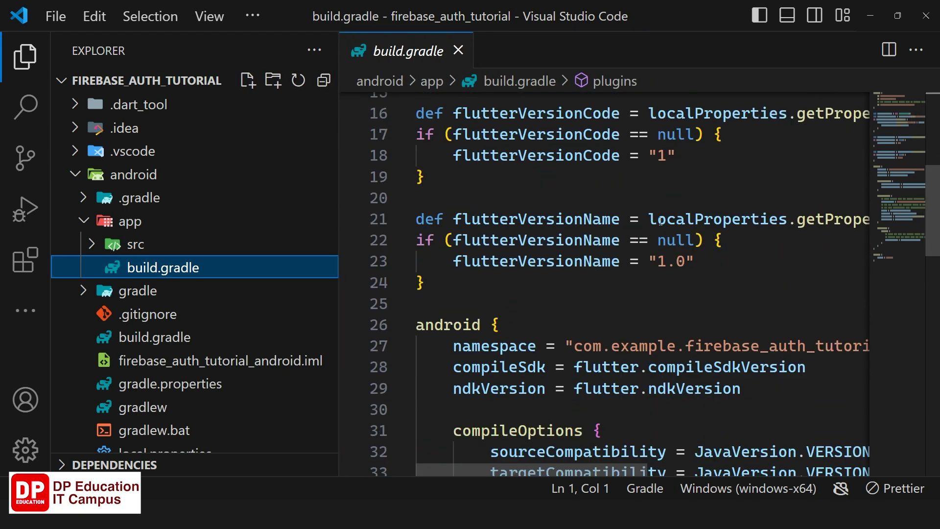
pyautogui.moveTo(579, 469)
pyautogui.mouseDown()
pyautogui.moveTo(612, 471)
pyautogui.moveTo(568, 469)
pyautogui.mouseUp()
pyautogui.doubleClick(483, 345)
pyautogui.moveTo(509, 469); pyautogui.dragTo(564, 472)
pyautogui.moveTo(476, 346); pyautogui.dragTo(791, 345)
pyautogui.hotkey('ctrl', 'c')
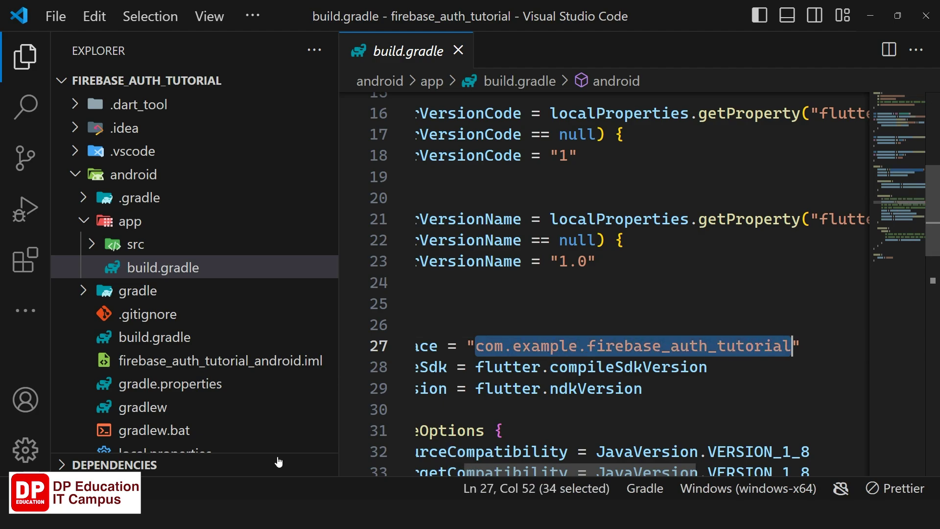
# Back in the Firebase console, set the Android package name to com.example.firebase_auth_tutorial and the app nickname to Firebase Authentication
pyautogui.moveTo(318, 514)
pyautogui.click(342, 467)
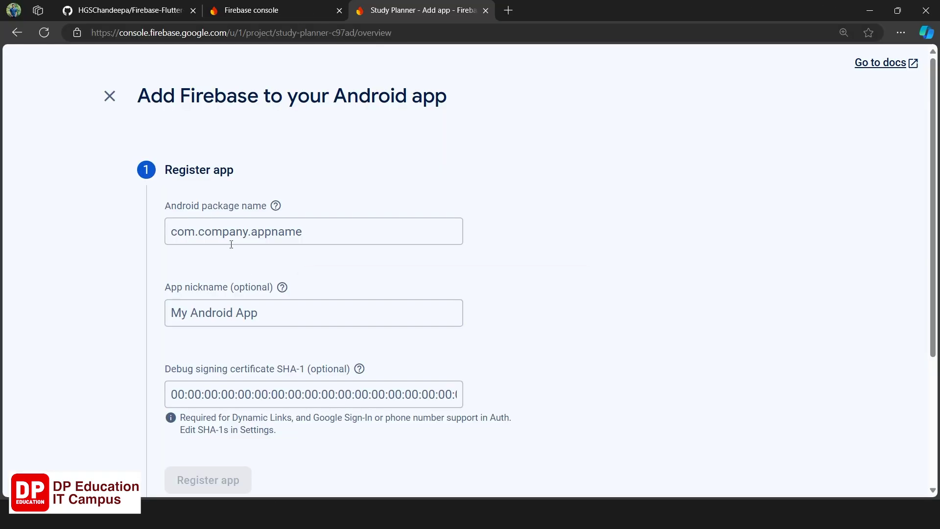
pyautogui.click(230, 237)
pyautogui.hotkey('ctrl', 'v')
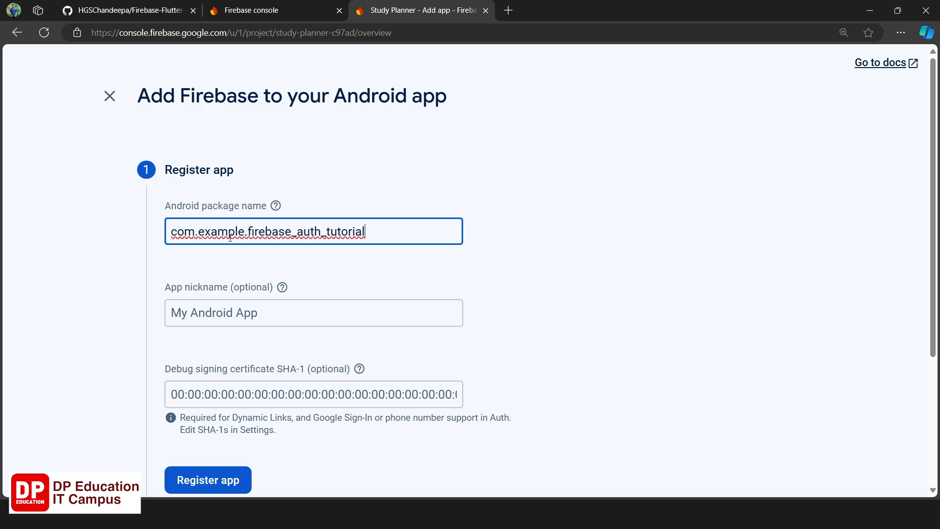
pyautogui.click(217, 317)
pyautogui.write('D')
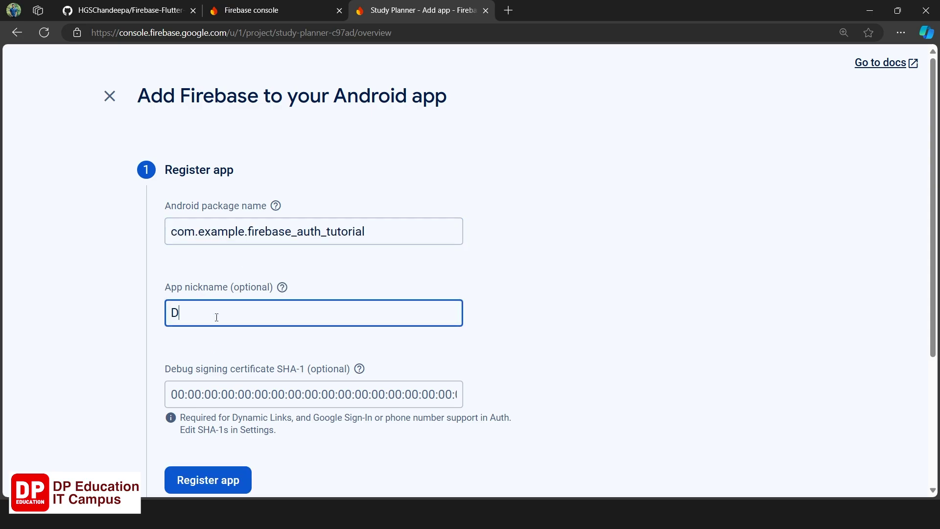
pyautogui.press('BackSpace')
pyautogui.write('Firebase Authentication')
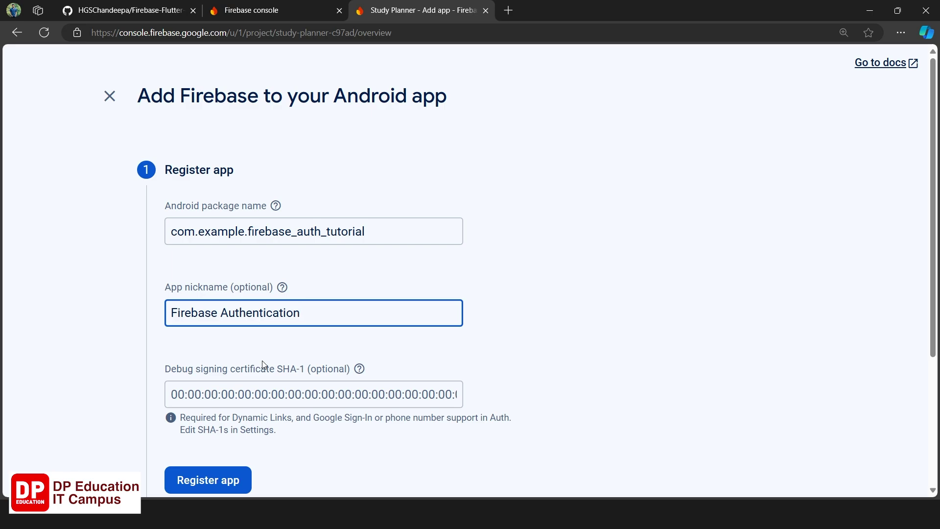
# Open the help page linked from the debug signing certificate SHA-1 hint in the app registration form
pyautogui.scroll(-1, 265, 365)
pyautogui.moveTo(363, 315)
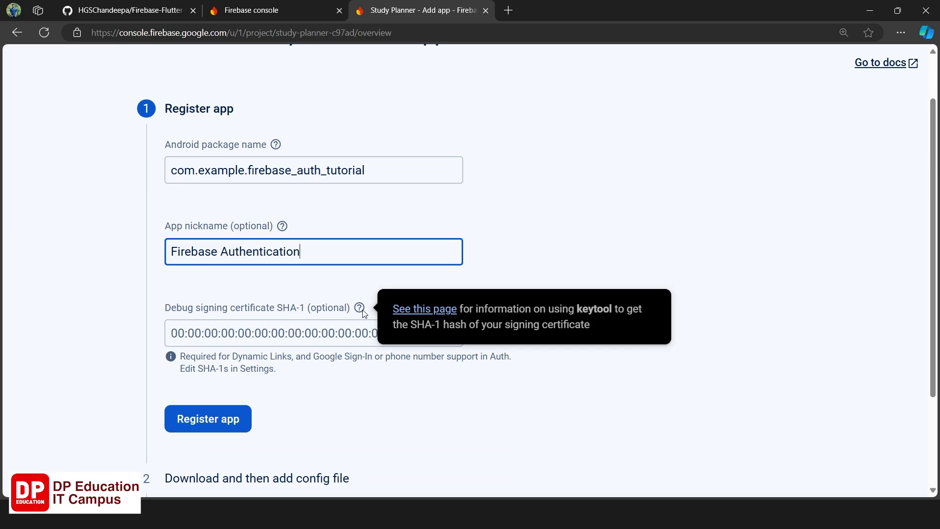
pyautogui.click(360, 335)
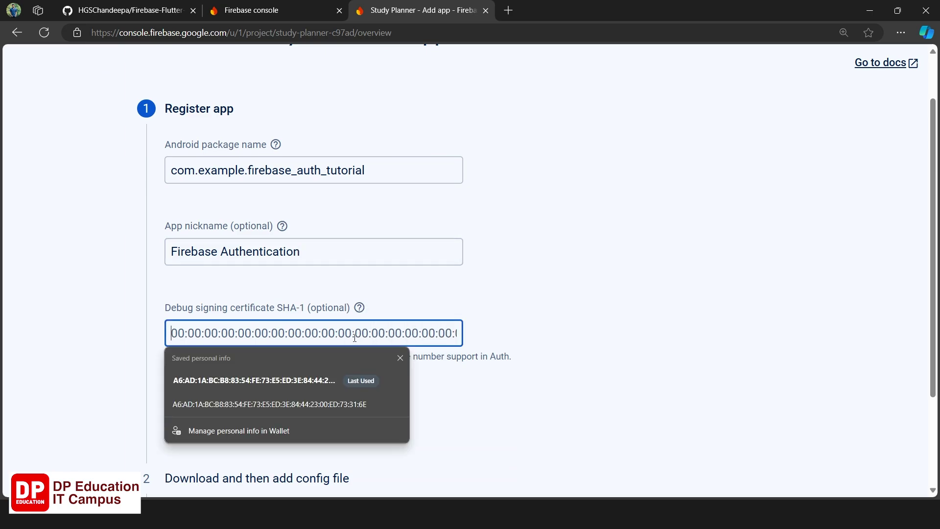
pyautogui.moveTo(360, 308)
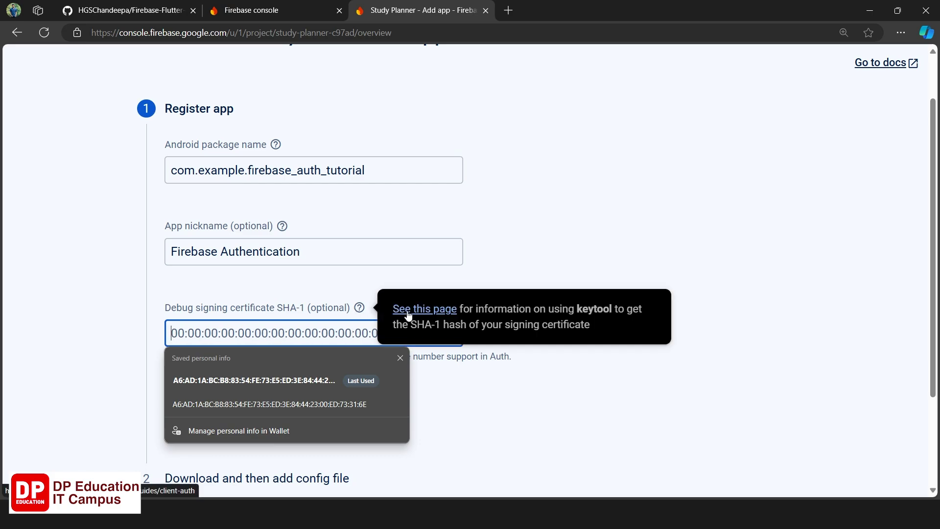
pyautogui.click(484, 407)
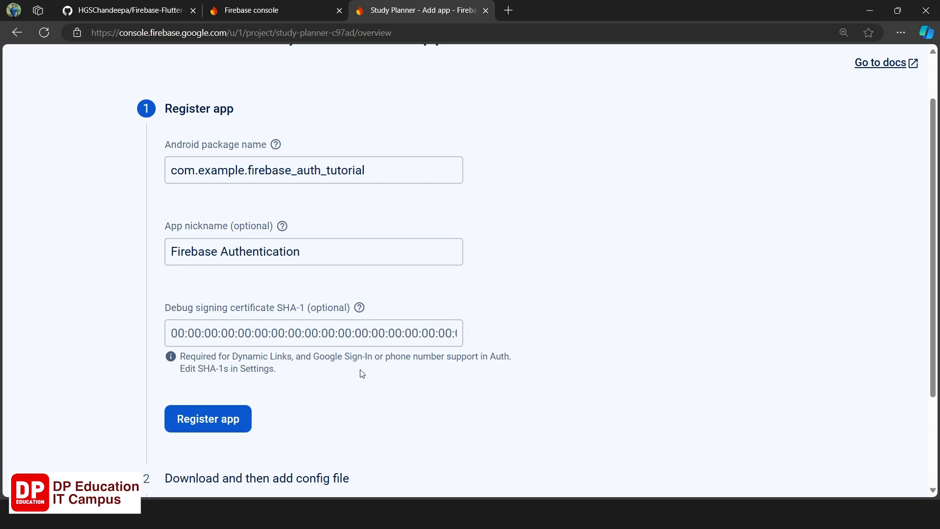
pyautogui.moveTo(366, 312)
pyautogui.click(430, 309)
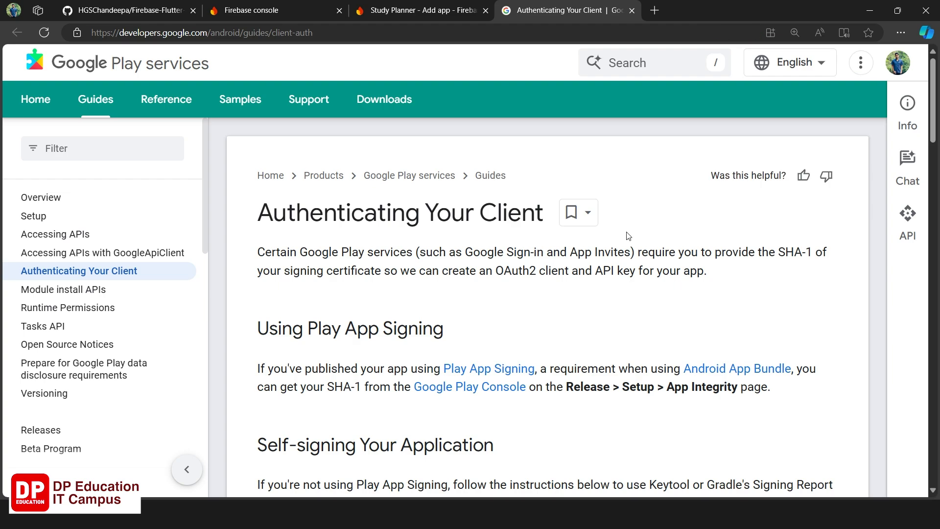
# Find the Using Gradle's Signing Report section in the guide and copy its ./gradlew signingReport command
pyautogui.scroll(-6, 616, 265)
pyautogui.scroll(-12, 615, 264)
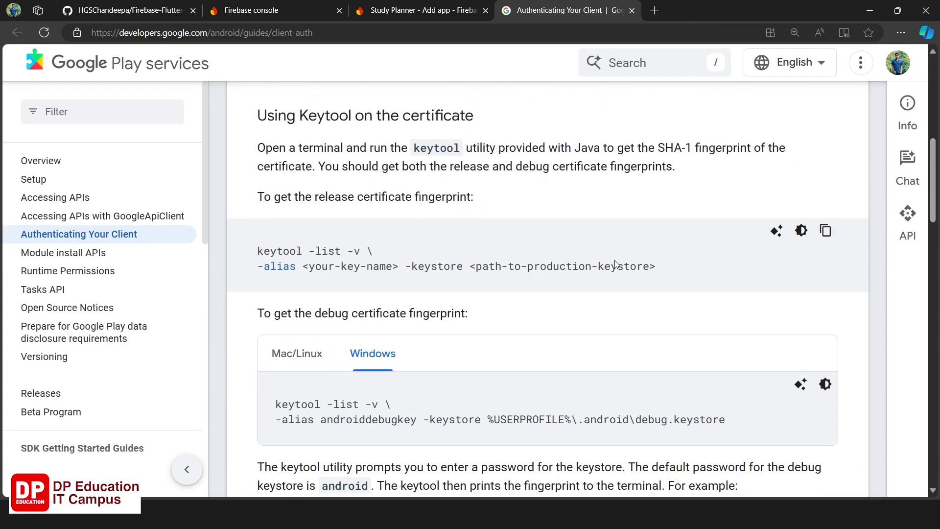
pyautogui.scroll(-8, 616, 265)
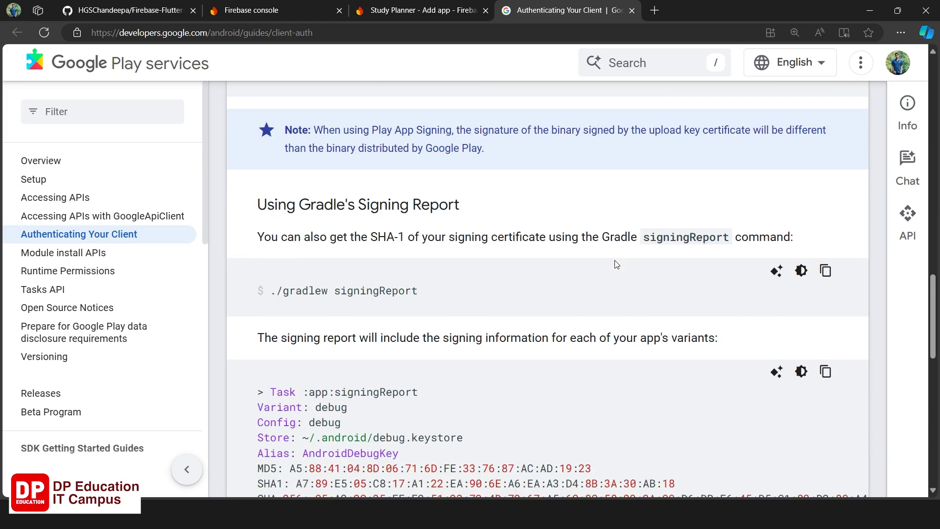
pyautogui.scroll(4, 615, 261)
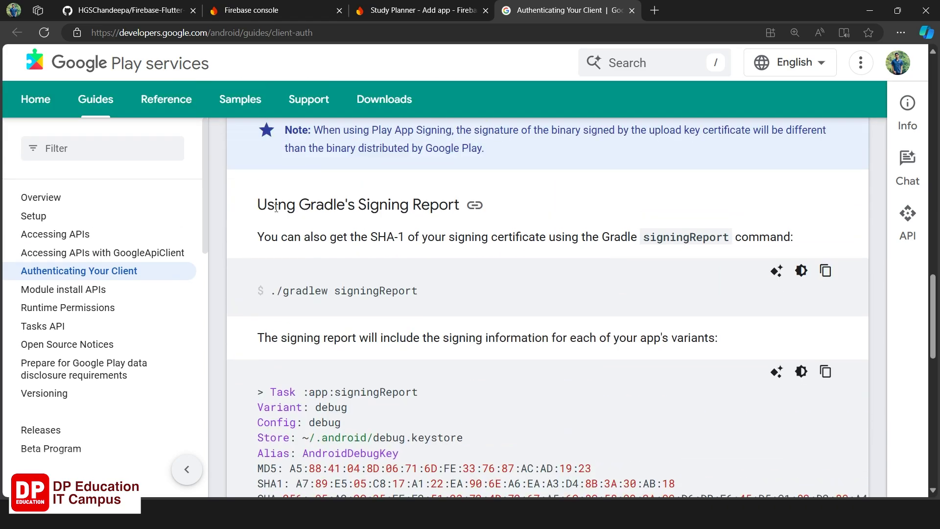
pyautogui.moveTo(256, 204); pyautogui.dragTo(469, 216)
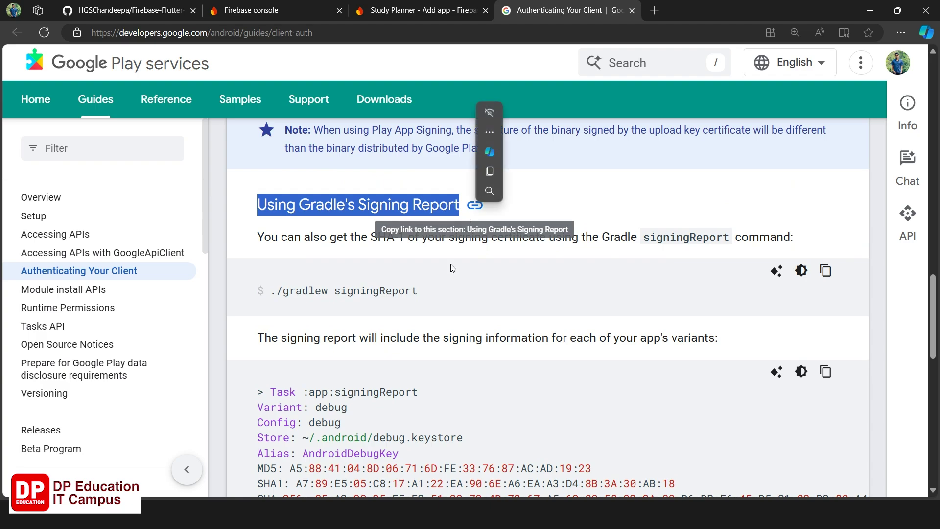
pyautogui.moveTo(257, 299); pyautogui.dragTo(439, 297)
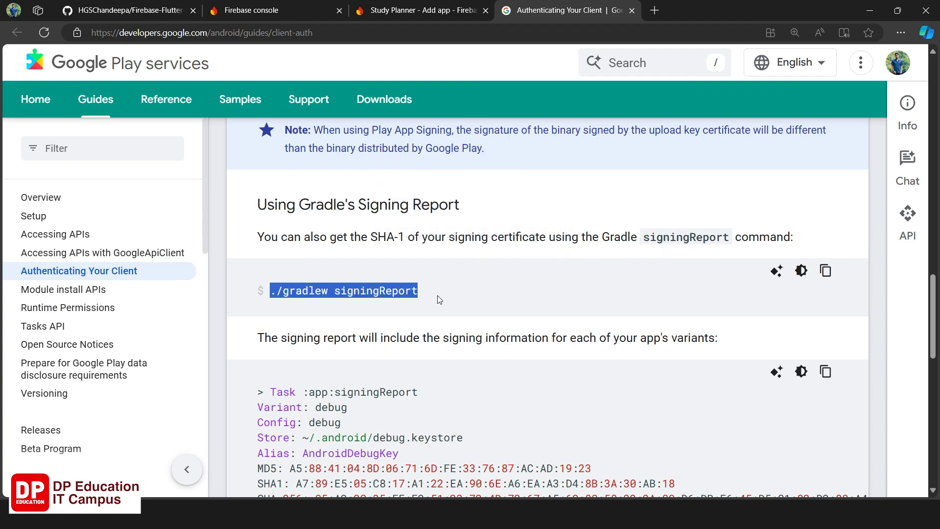
pyautogui.click(825, 271)
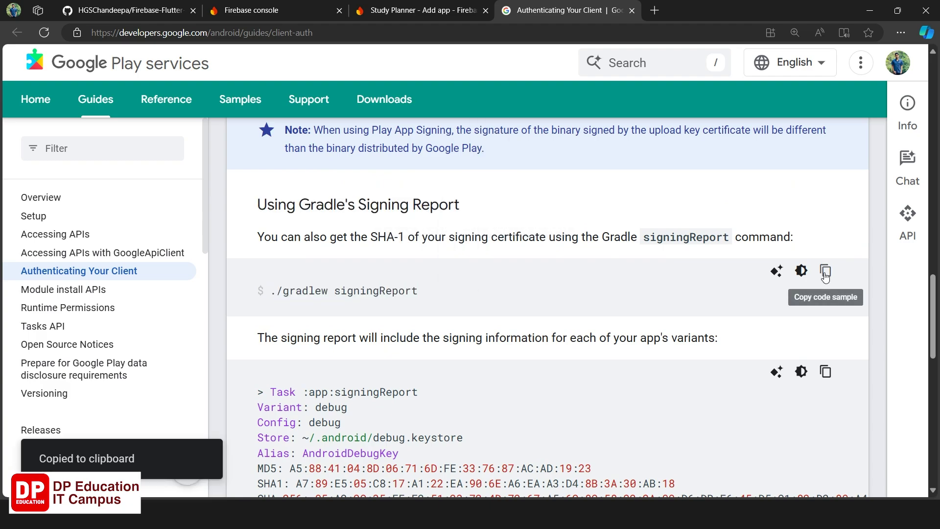
# Switch to Visual Studio Code, close build.gradle, and open an enlarged terminal with the file explorer narrowed
pyautogui.hotkey('alt', 'Tab')
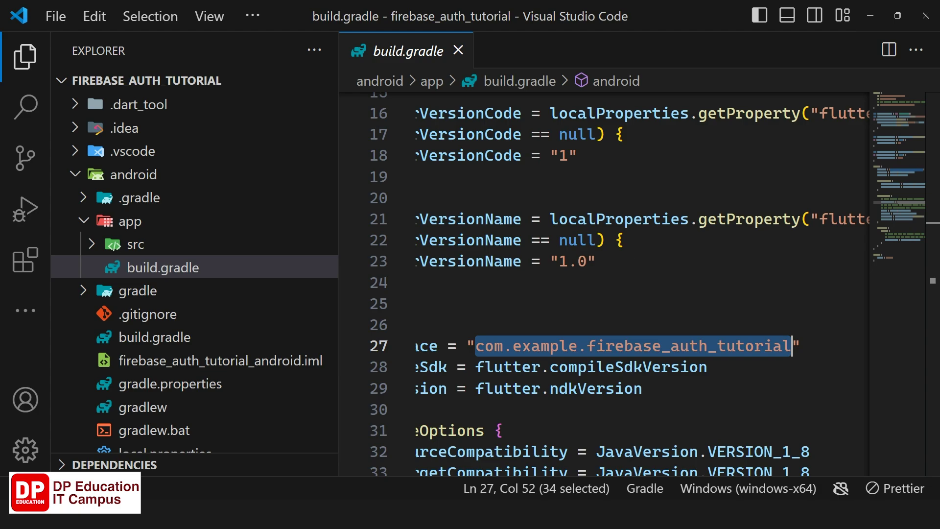
pyautogui.click(460, 51)
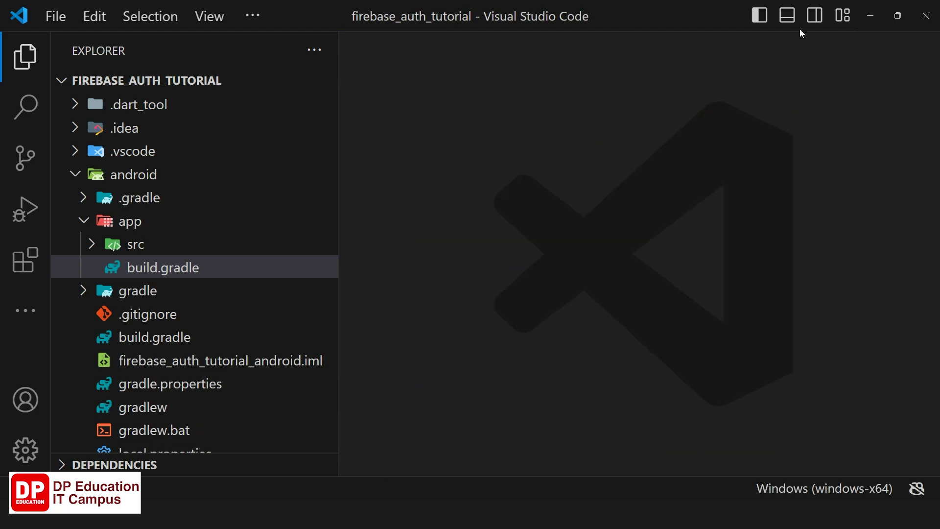
pyautogui.click(788, 17)
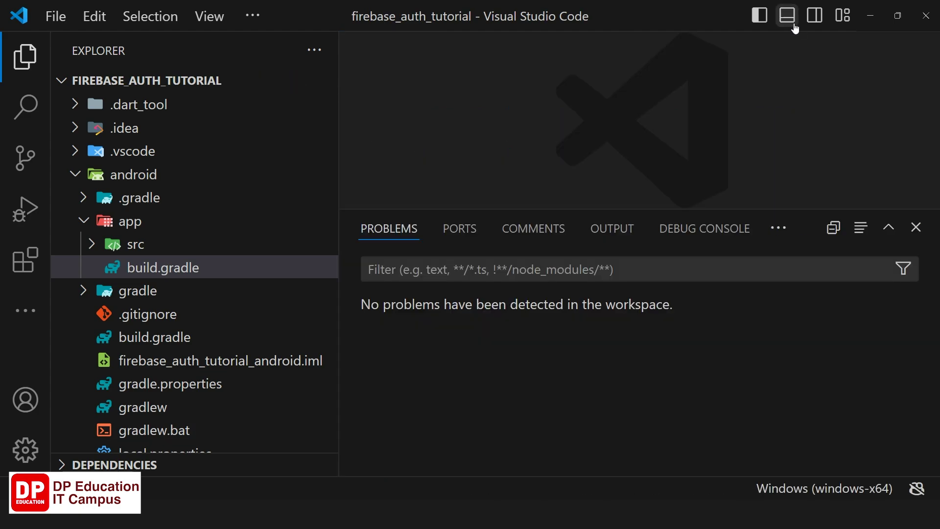
pyautogui.click(780, 229)
pyautogui.click(779, 270)
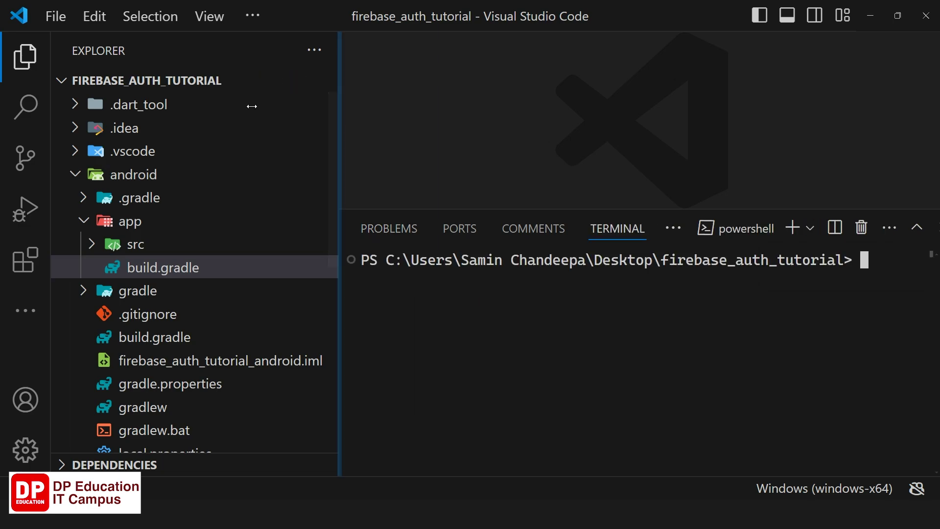
pyautogui.moveTo(338, 113); pyautogui.dragTo(230, 114)
pyautogui.moveTo(403, 114); pyautogui.dragTo(403, 106)
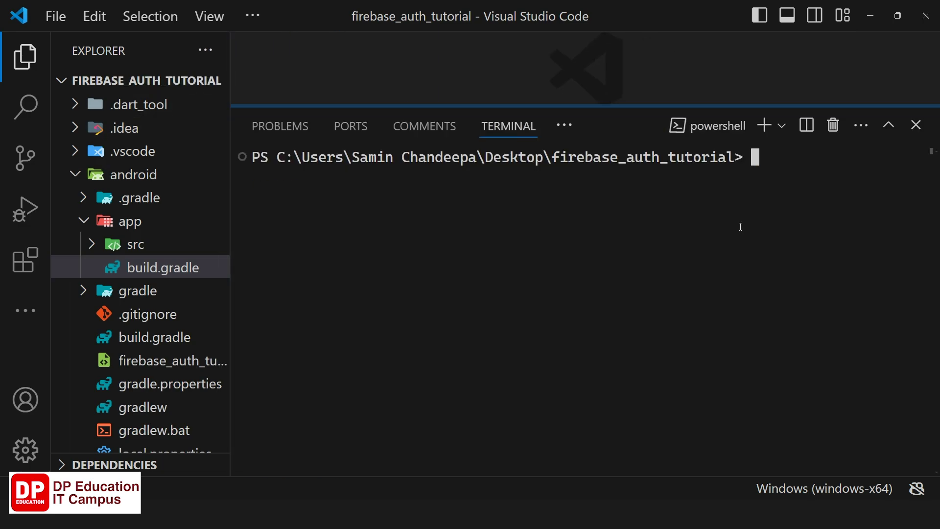
# Clear the signing report command from the terminal prompt and change into the project's android directory
pyautogui.hotkey('ctrl', 'v')
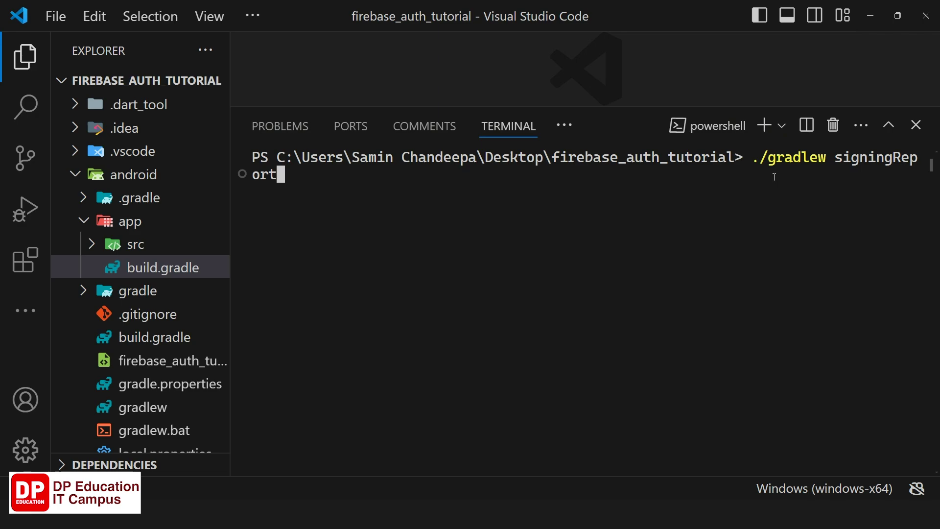
pyautogui.press('Escape')
pyautogui.write('cd sn')
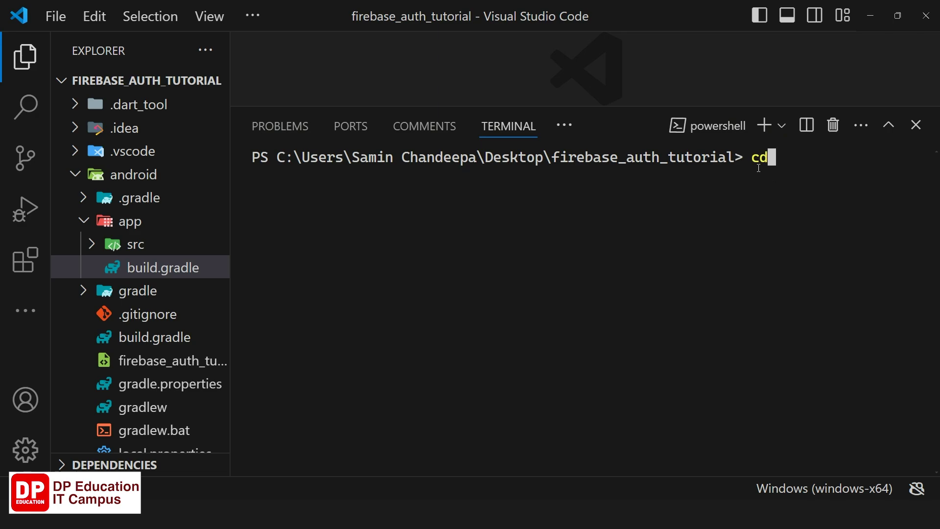
pyautogui.press('BackSpace')
pyautogui.press('BackSpace')
pyautogui.write('and')
pyautogui.press('Tab')
pyautogui.press('Return')
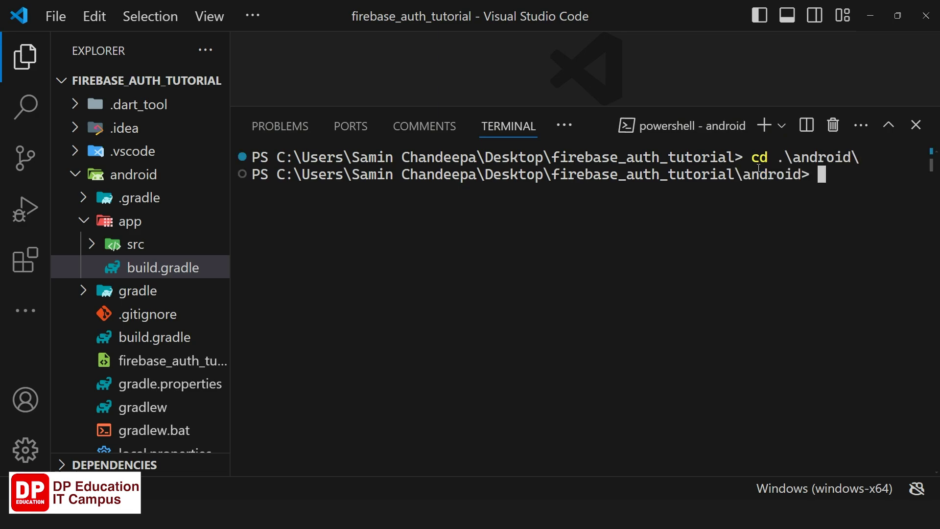
# Hide the file explorer and run ./gradlew signingReport in the android directory
pyautogui.click(22, 59)
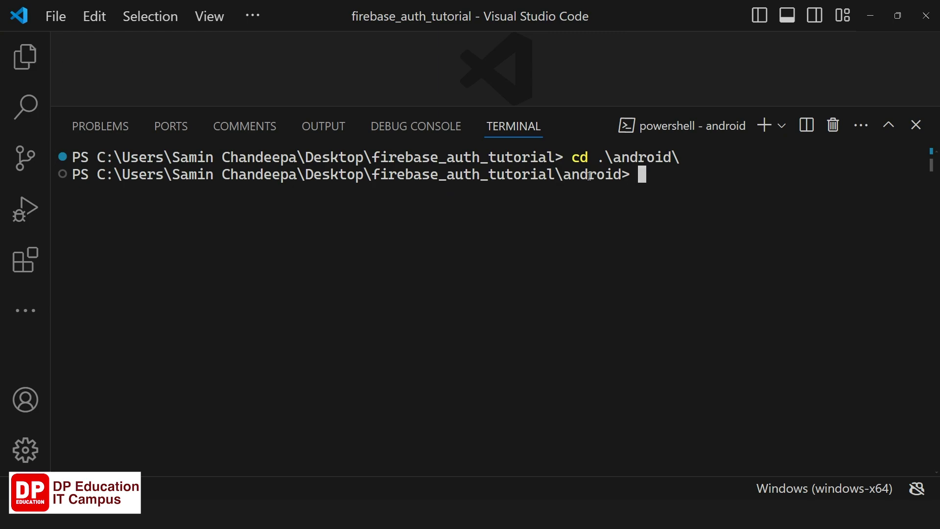
pyautogui.doubleClick(589, 175)
pyautogui.click(645, 170)
pyautogui.hotkey('ctrl', 'v')
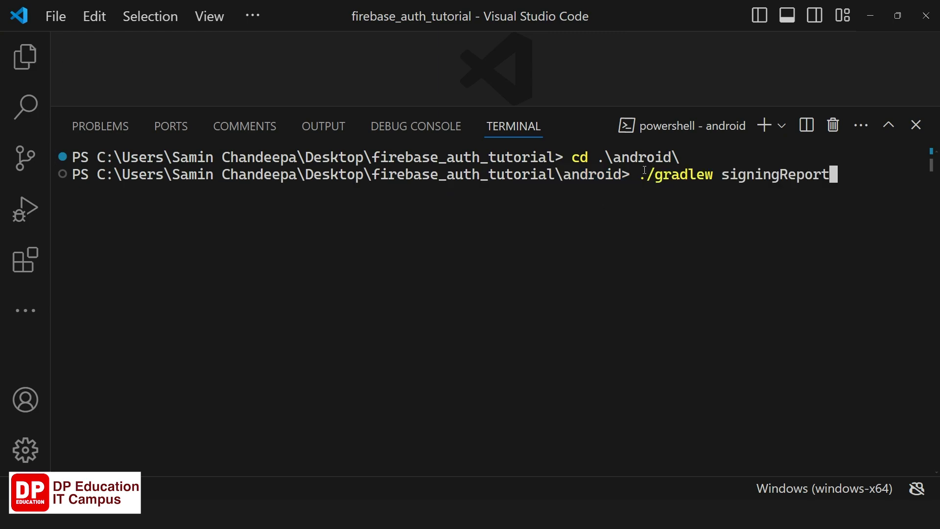
pyautogui.press('Return')
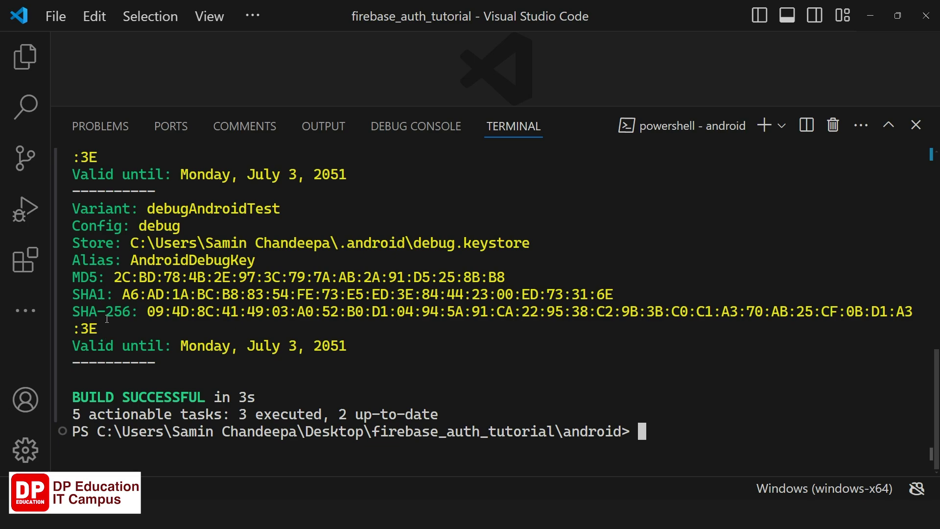
# Copy the SHA1 fingerprint of the debugAndroidTest variant from the signing report and switch back to the browser
pyautogui.moveTo(123, 296); pyautogui.dragTo(611, 291)
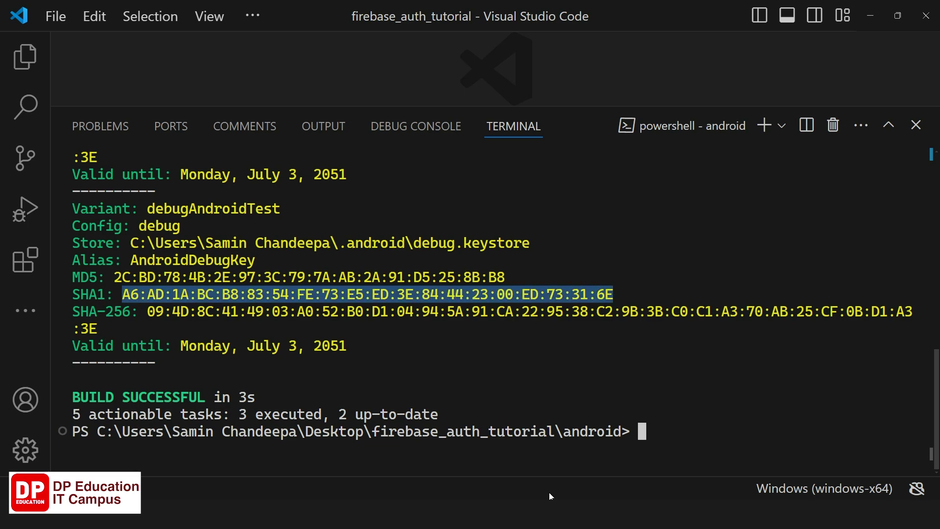
pyautogui.hotkey('ctrl', 'c')
pyautogui.moveTo(319, 513)
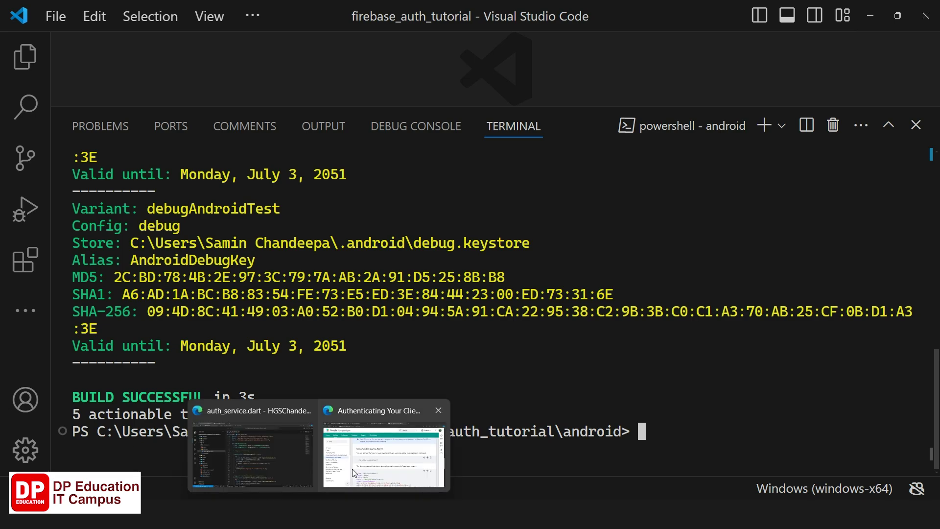
pyautogui.click(385, 443)
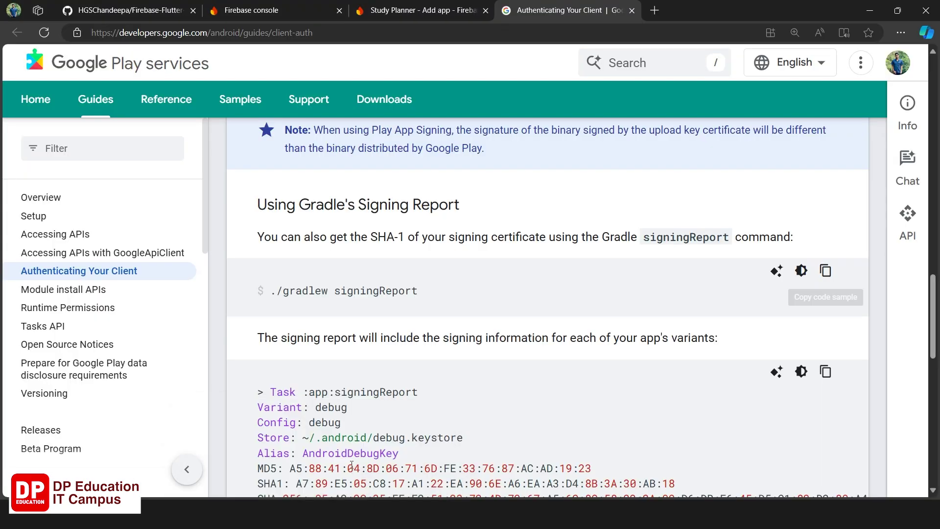
# Close the client authentication guide, paste the fingerprint as the debug signing certificate SHA-1, and register the Android app
pyautogui.click(631, 10)
pyautogui.click(293, 334)
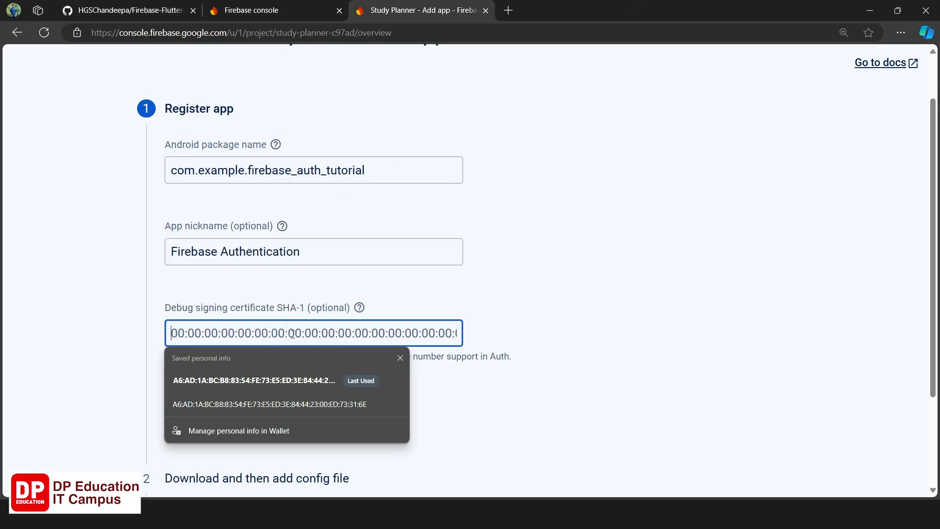
pyautogui.hotkey('ctrl', 'v')
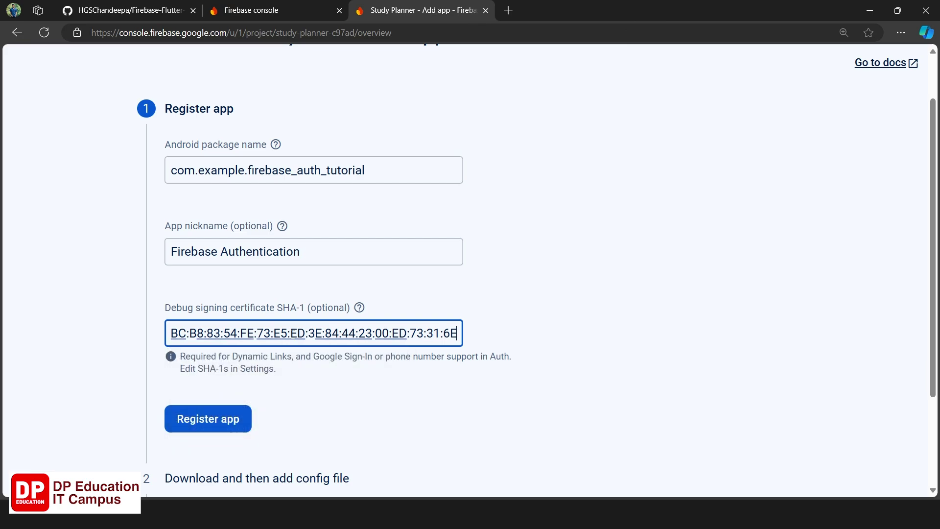
pyautogui.click(208, 425)
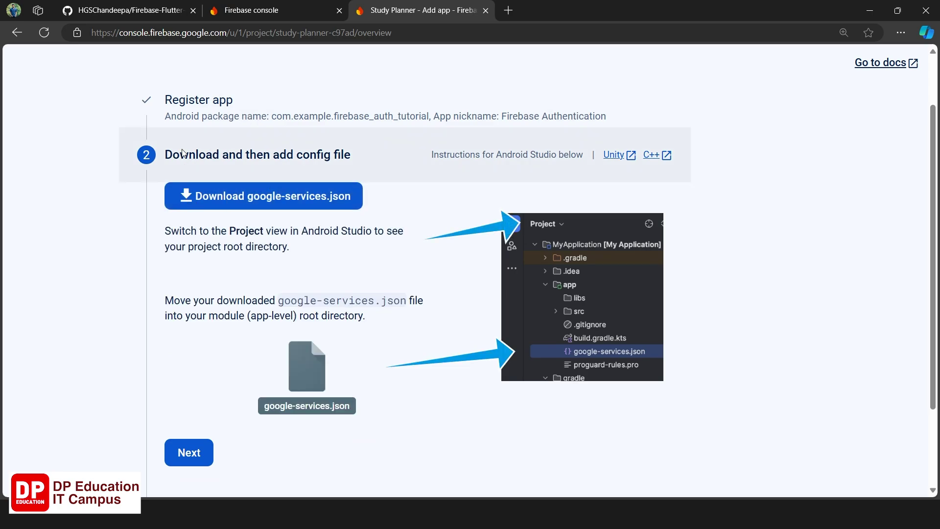
# Download the google-services.json config file and save it to the Desktop
pyautogui.moveTo(166, 155); pyautogui.dragTo(357, 156)
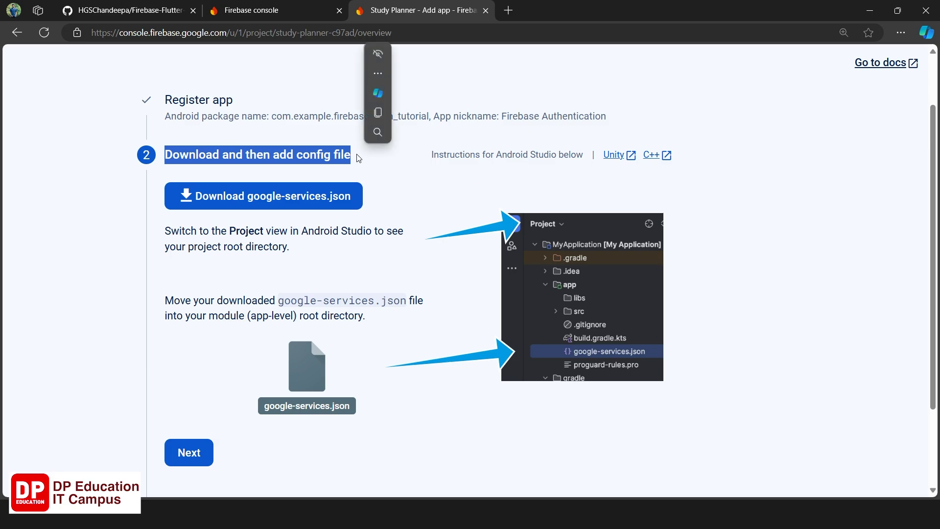
pyautogui.click(337, 197)
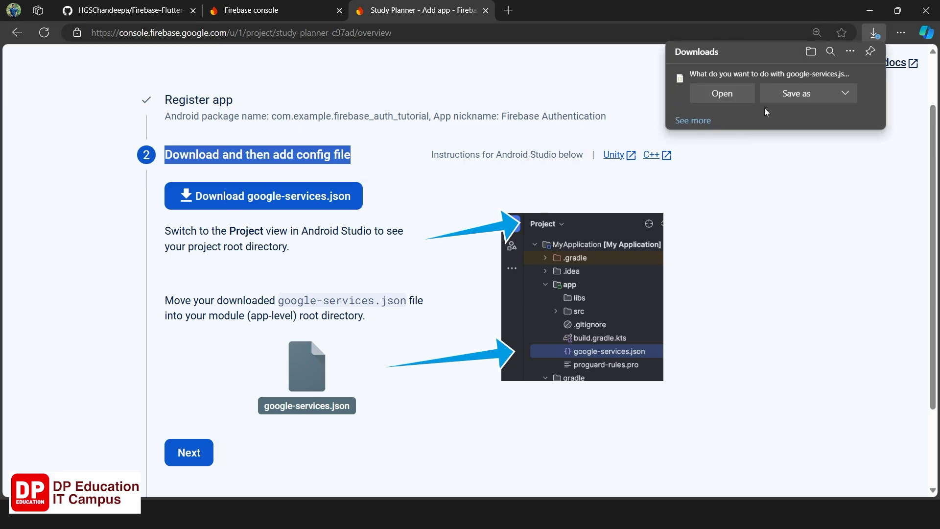
pyautogui.click(778, 93)
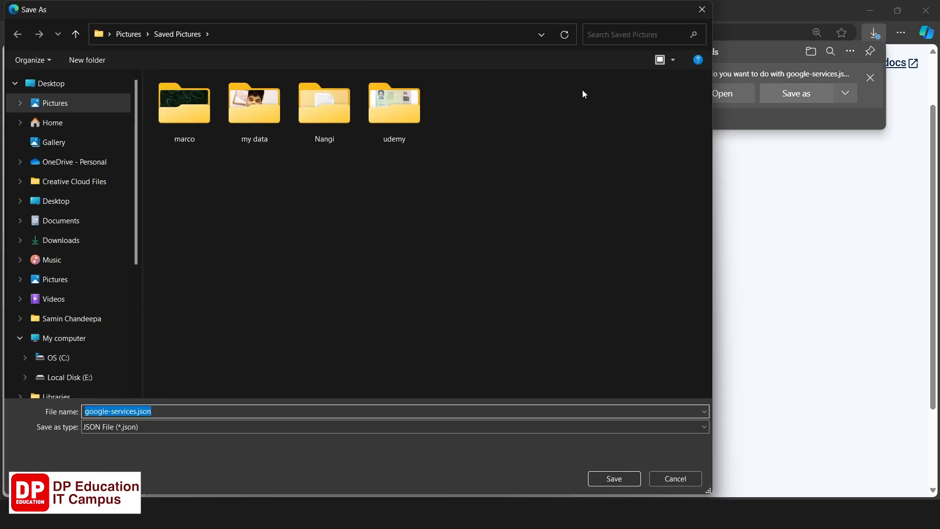
pyautogui.click(92, 86)
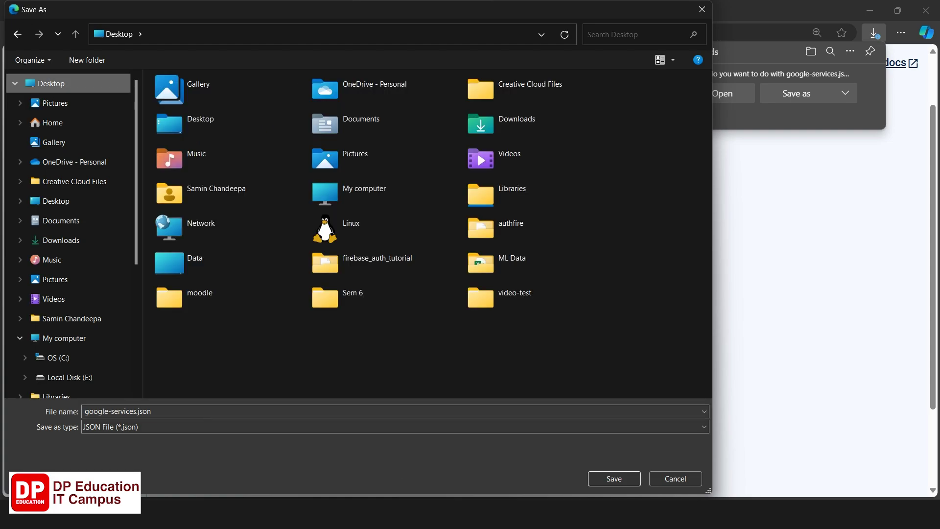
pyautogui.click(607, 480)
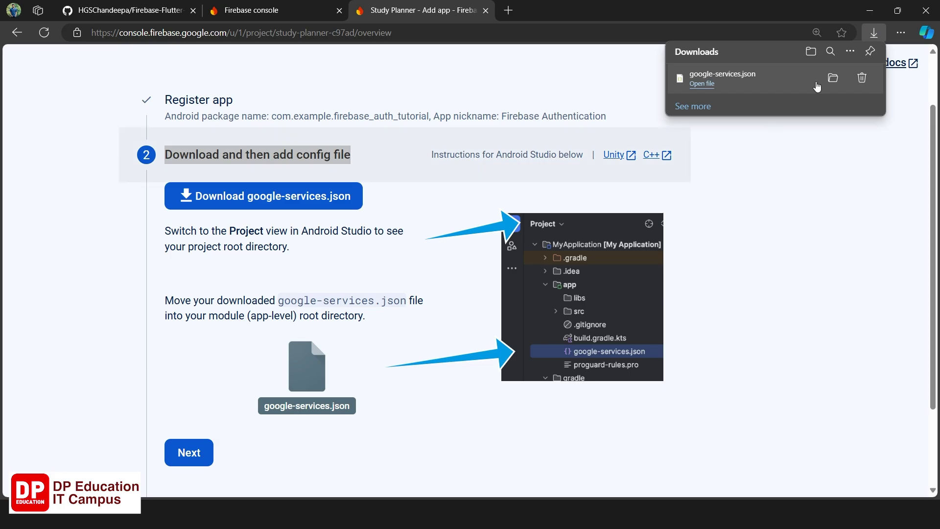
# Minimize the browser, PowerShell and File Explorer windows, leaving a restored-down Visual Studio Code window beside the desktop's google-services.json file
pyautogui.click(869, 11)
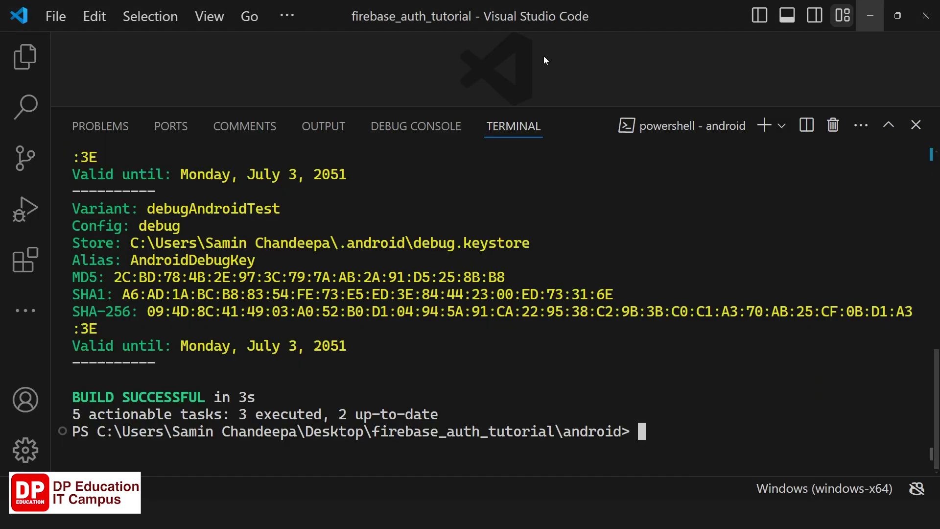
pyautogui.moveTo(578, 18); pyautogui.dragTo(603, 31)
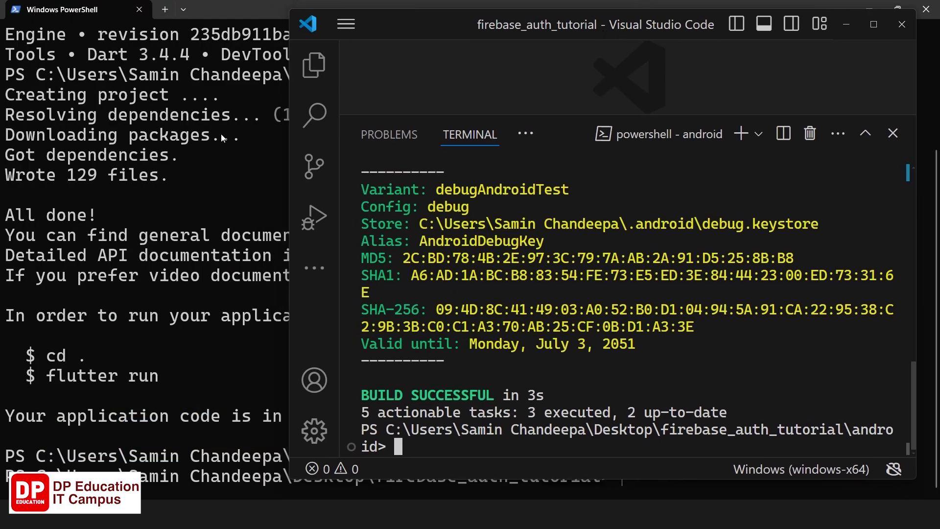
pyautogui.click(846, 24)
pyautogui.click(865, 10)
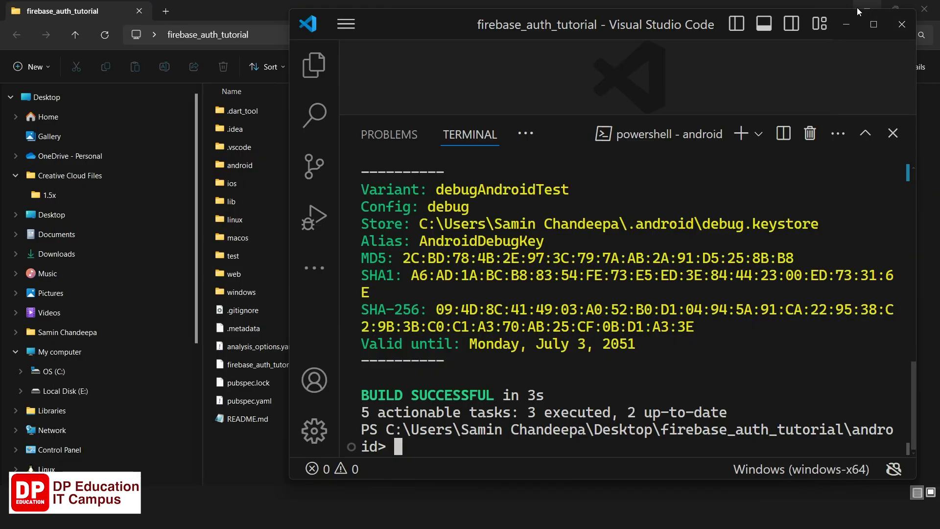
pyautogui.click(838, 11)
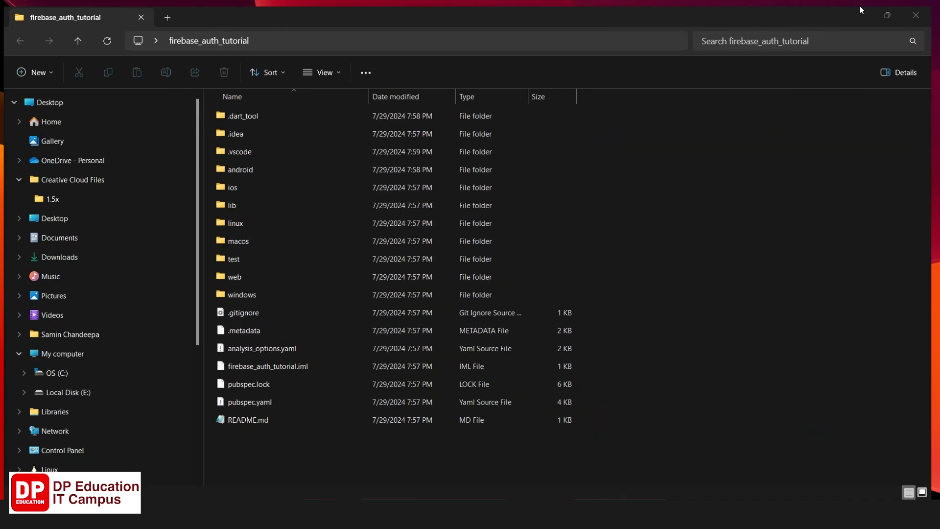
pyautogui.click(861, 9)
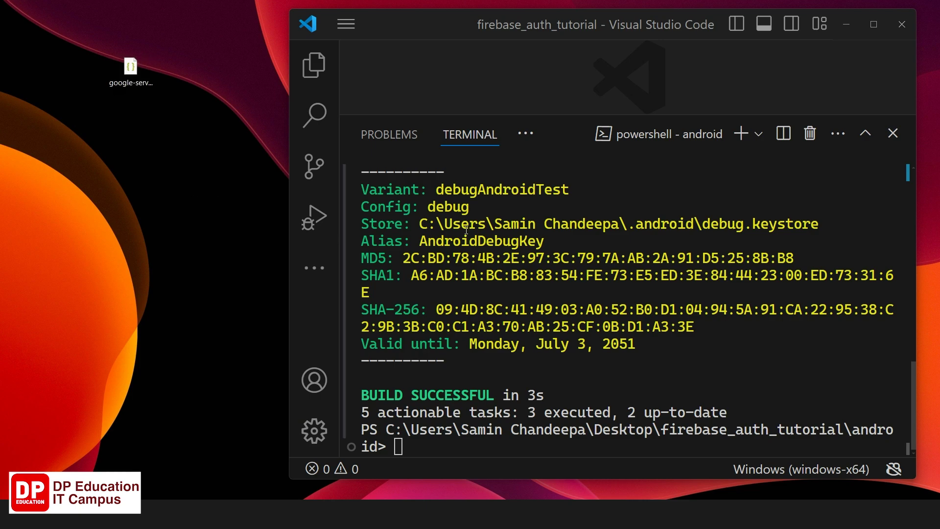
# Show the project files with the android folder expanded and copy google-services.json from the desktop into android/app
pyautogui.click(313, 65)
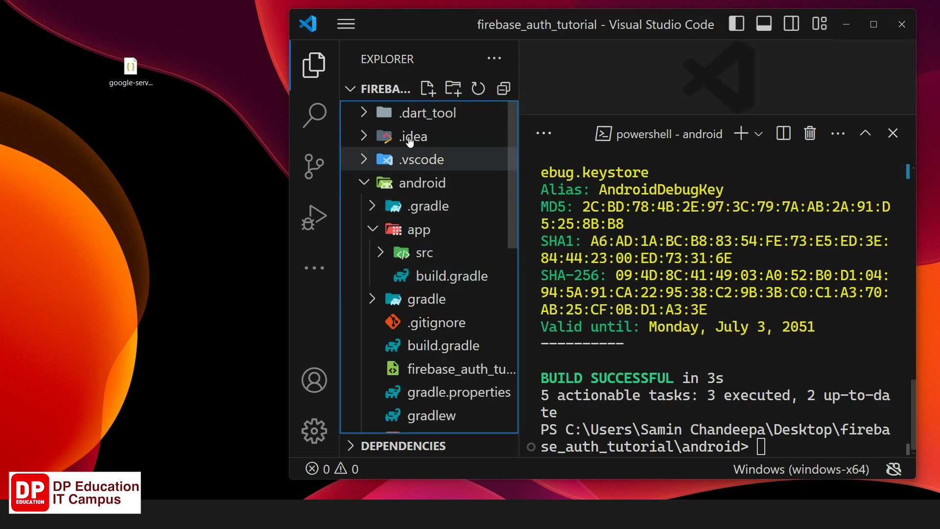
pyautogui.click(365, 183)
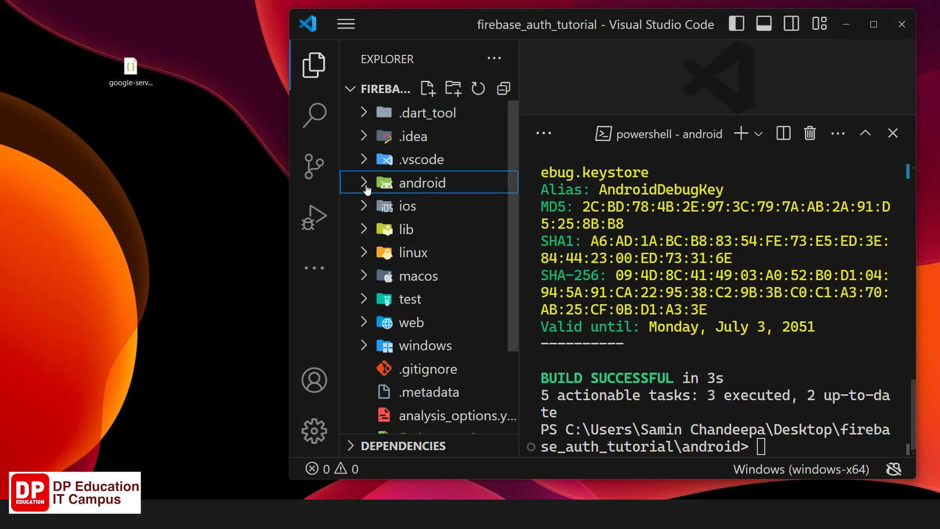
pyautogui.moveTo(519, 109); pyautogui.dragTo(599, 111)
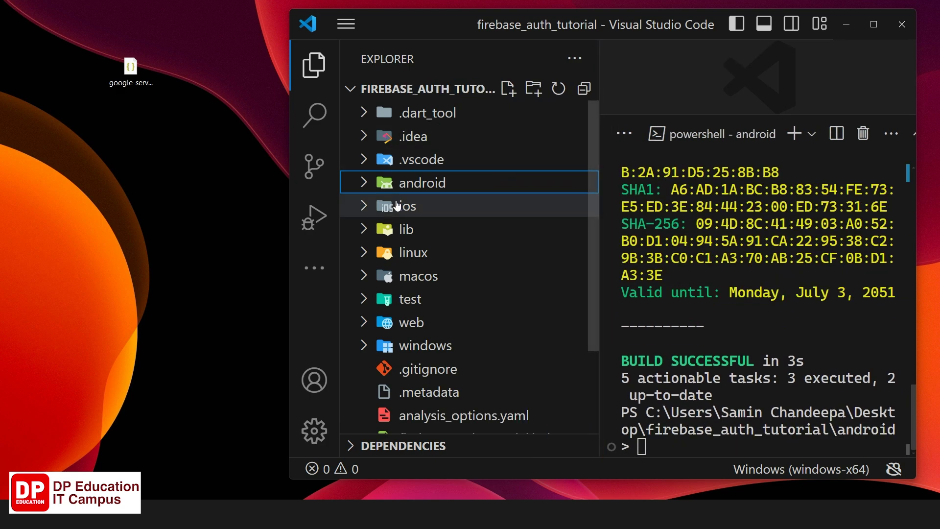
pyautogui.click(365, 185)
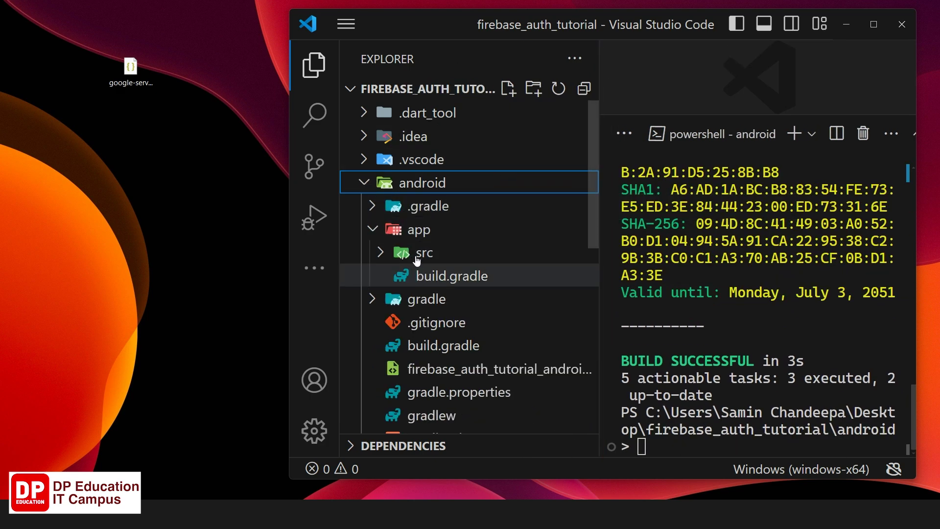
pyautogui.moveTo(133, 78); pyautogui.dragTo(433, 238)
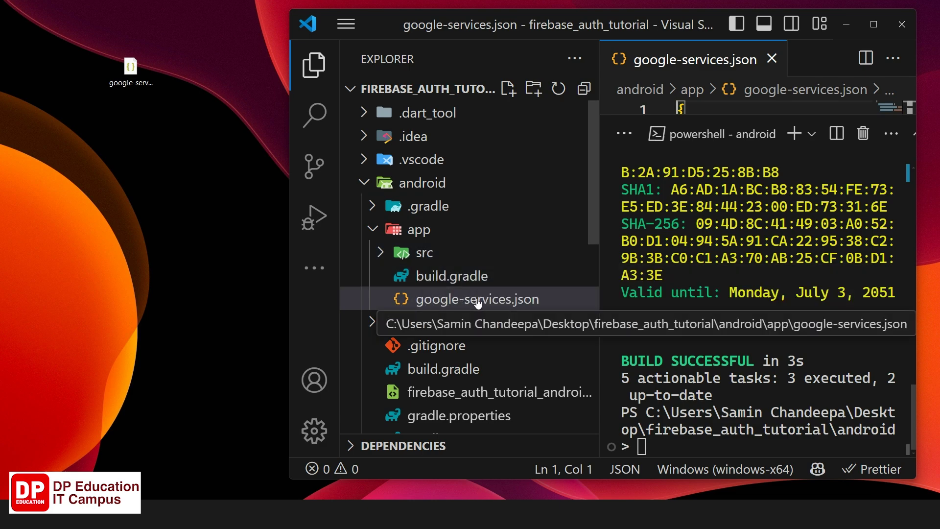
# Maximize Visual Studio Code, close the terminal, and review the contents of google-services.json
pyautogui.doubleClick(617, 20)
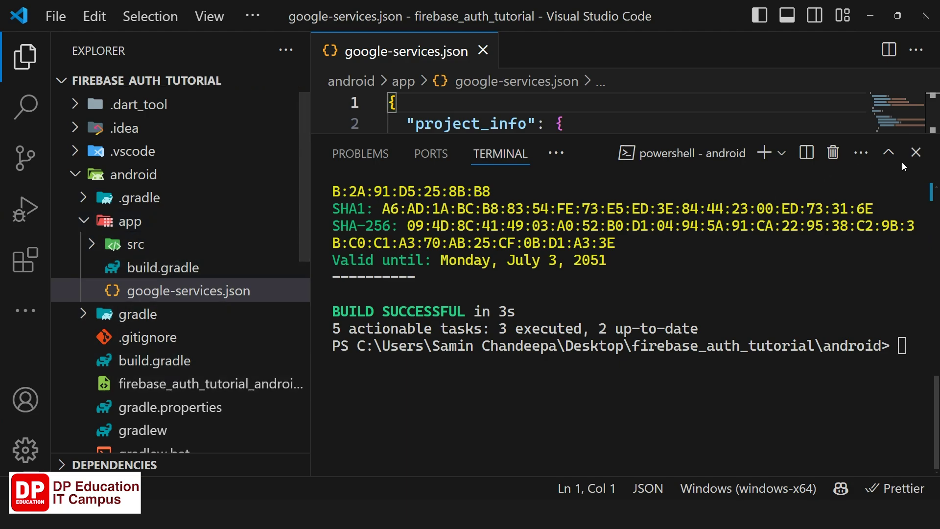
pyautogui.click(915, 155)
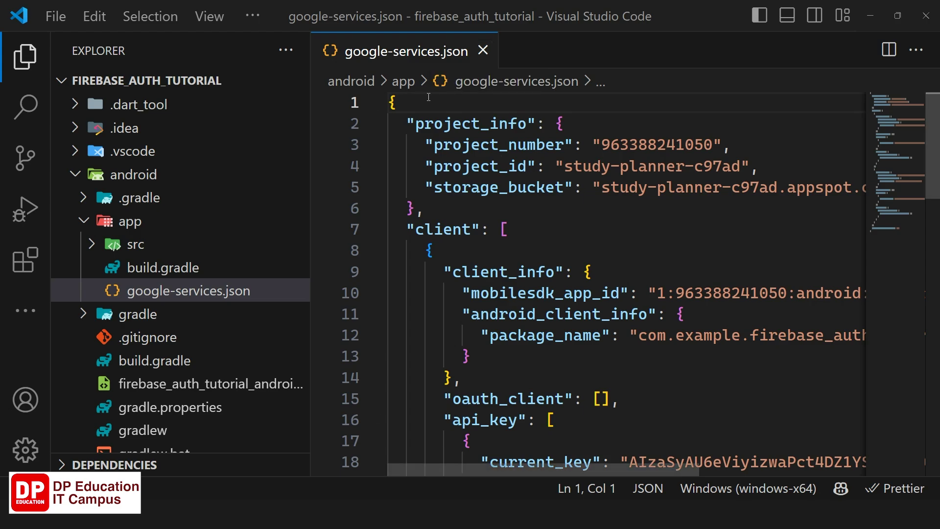
pyautogui.scroll(-1, 690, 266)
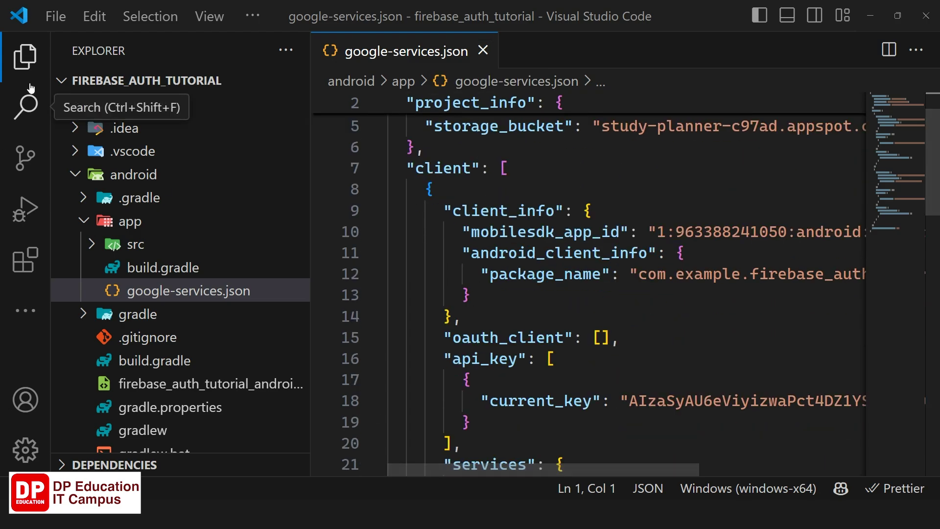
# Hide the project file explorer, review the rest of google-services.json, and close the file
pyautogui.click(25, 56)
pyautogui.scroll(-2, 548, 220)
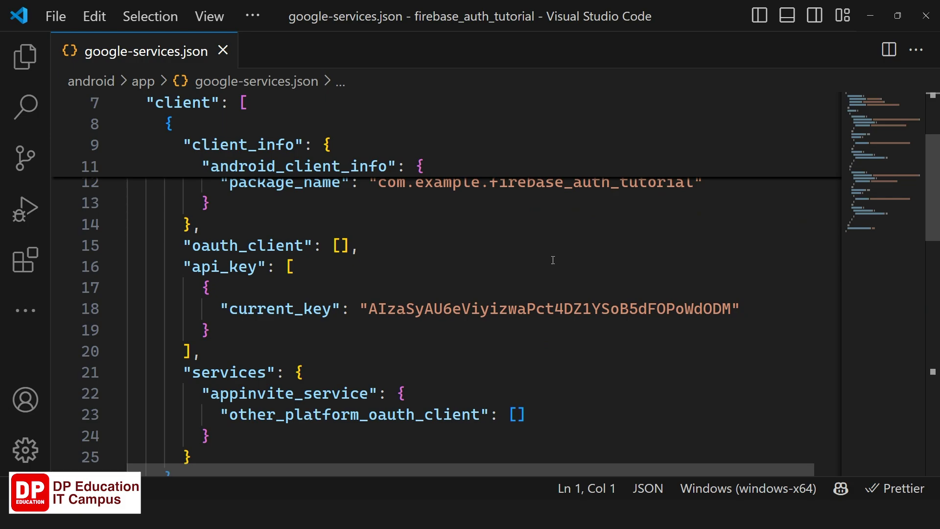
pyautogui.scroll(-1, 553, 260)
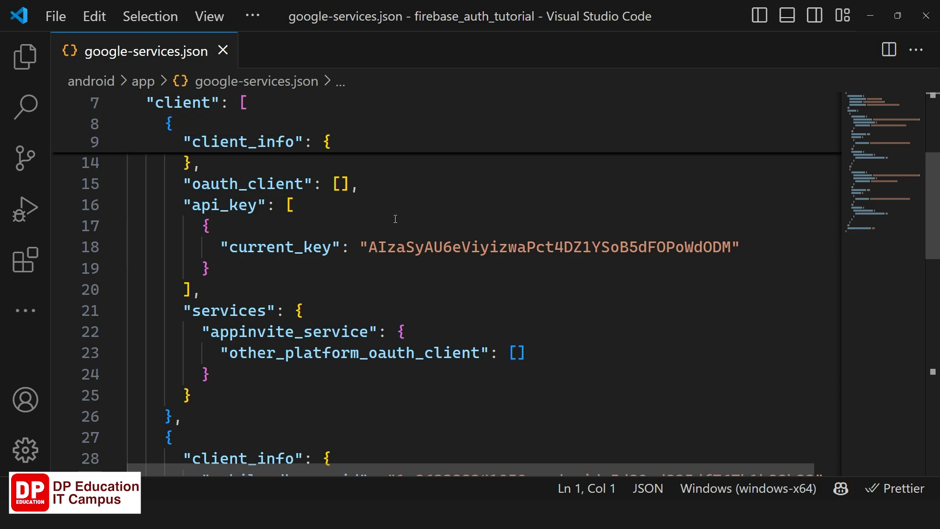
pyautogui.scroll(5, 396, 219)
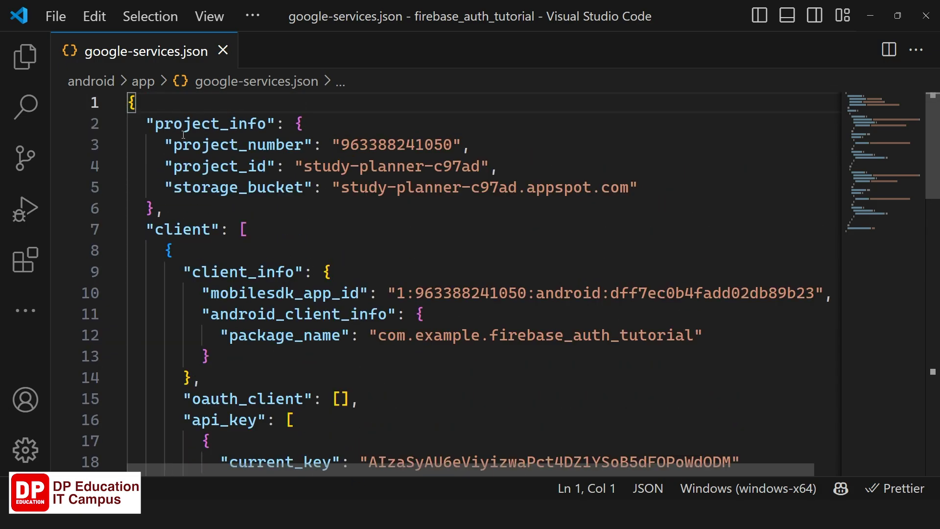
pyautogui.click(223, 52)
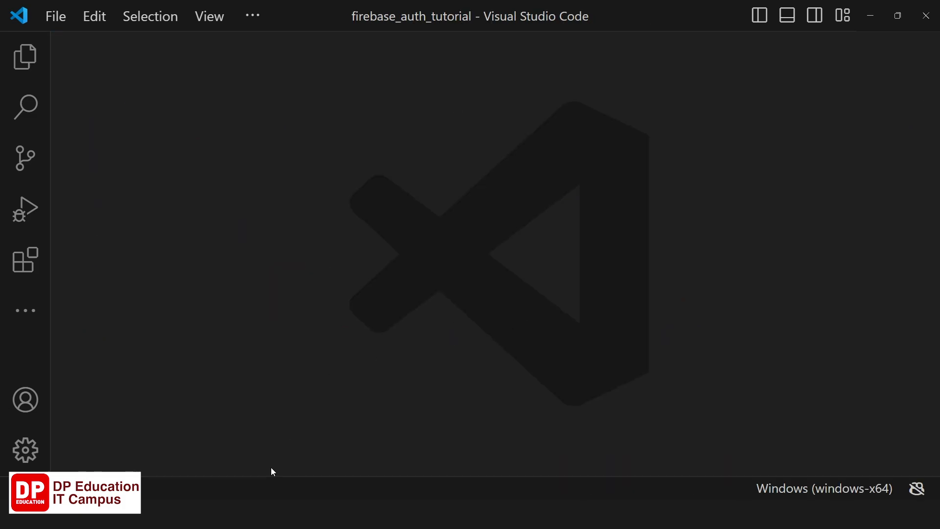
# Switch to the browser with the Firebase setup page and advance to the Add Firebase SDK instructions
pyautogui.click(357, 464)
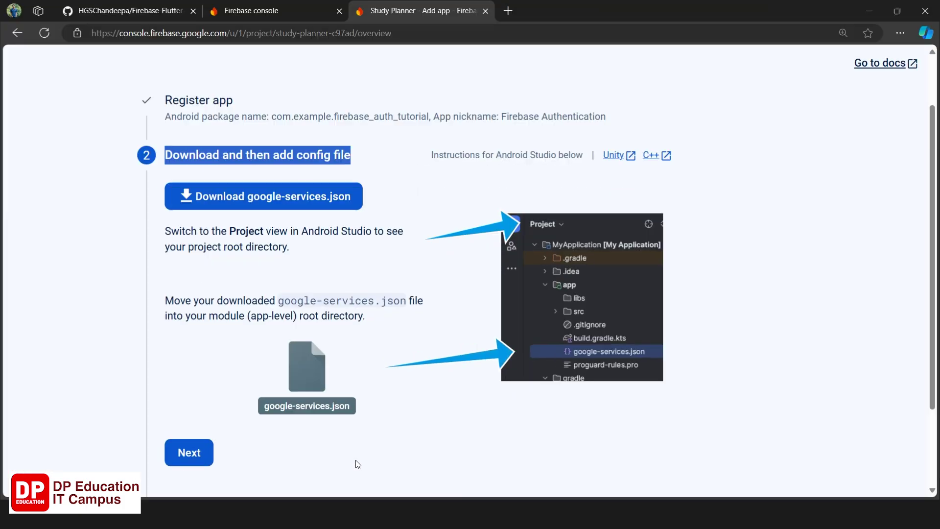
pyautogui.click(186, 458)
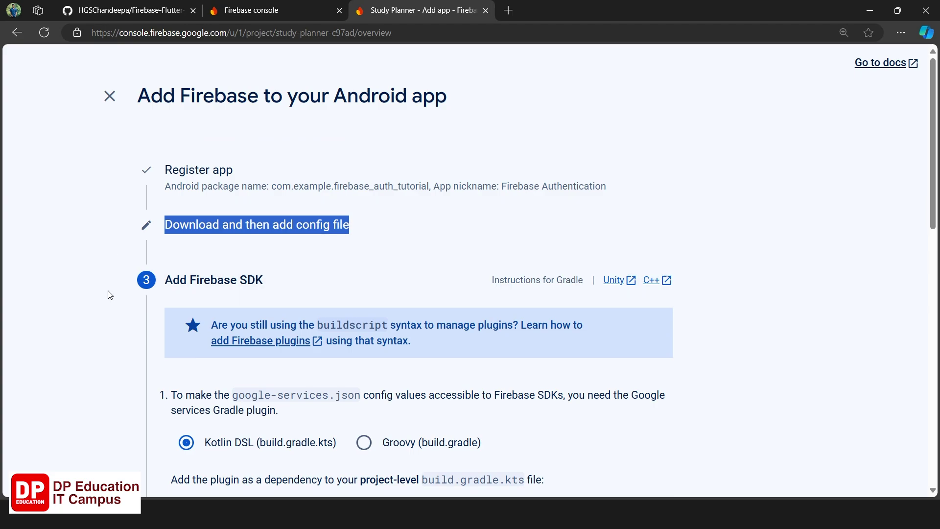
pyautogui.scroll(-4, 109, 294)
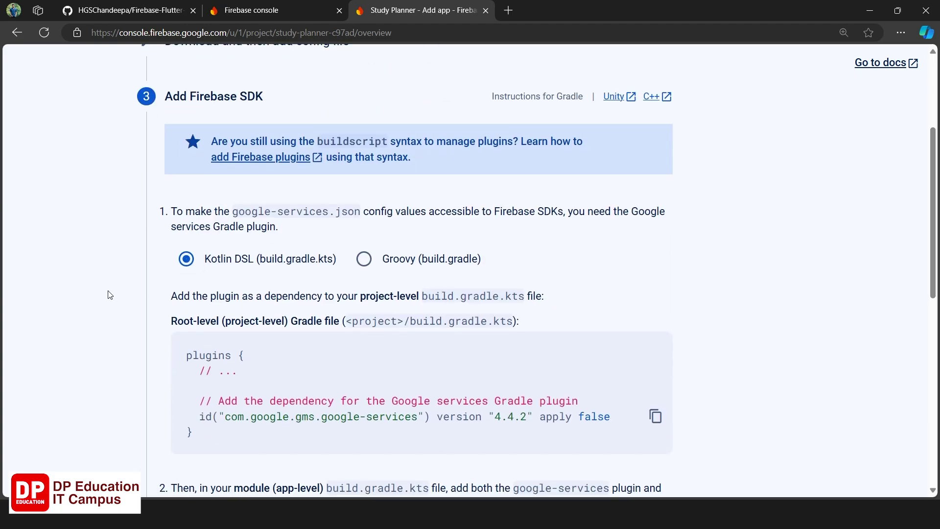
# Switch back to Visual Studio Code, show the project file explorer and widen it to fit the full file names
pyautogui.hotkey('alt', 'Tab')
pyautogui.click(25, 57)
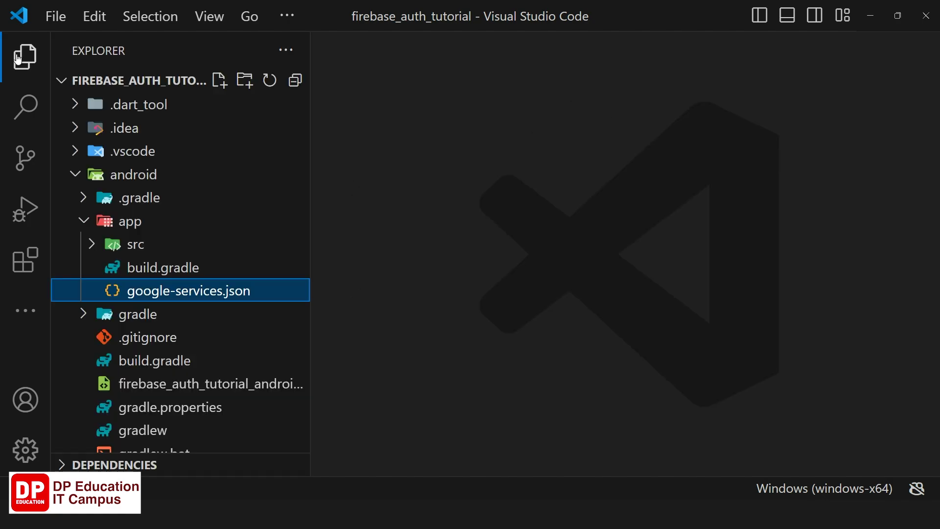
pyautogui.click(524, 186)
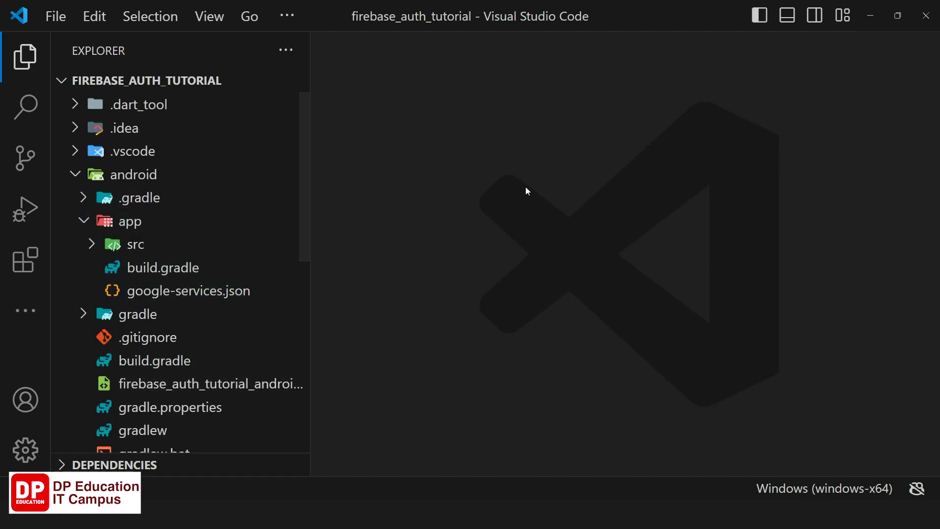
pyautogui.moveTo(311, 49); pyautogui.dragTo(397, 50)
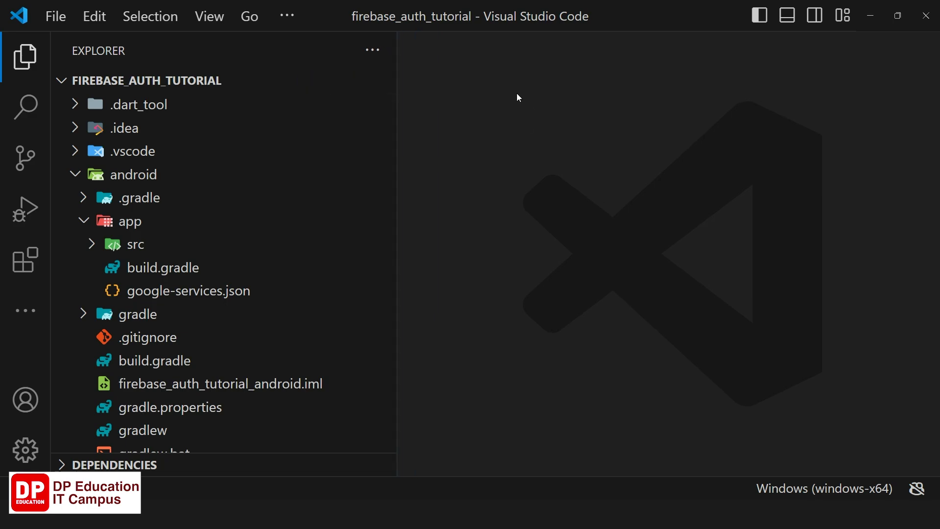
# Return to the Firebase setup page and select Groovy (build.gradle) for the Gradle plugin instructions
pyautogui.hotkey('alt', 'Tab')
pyautogui.click(409, 259)
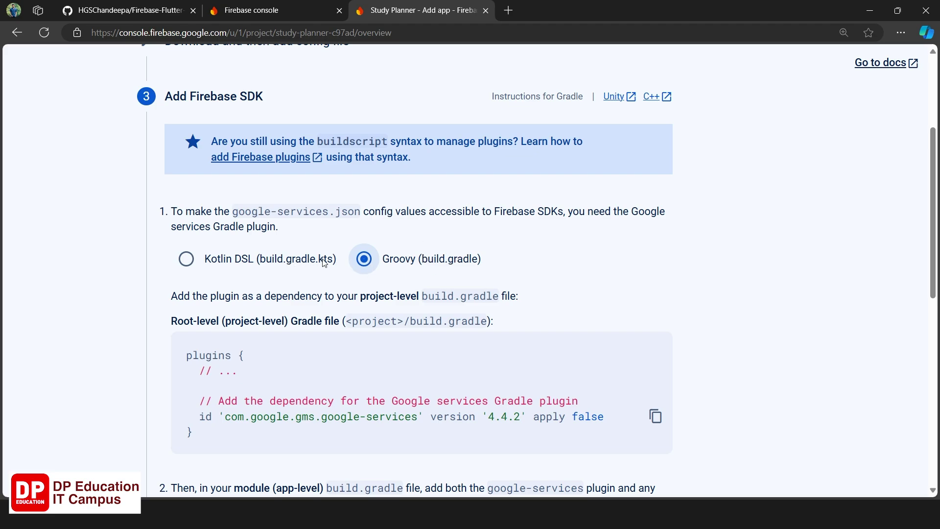
pyautogui.moveTo(423, 260); pyautogui.dragTo(484, 264)
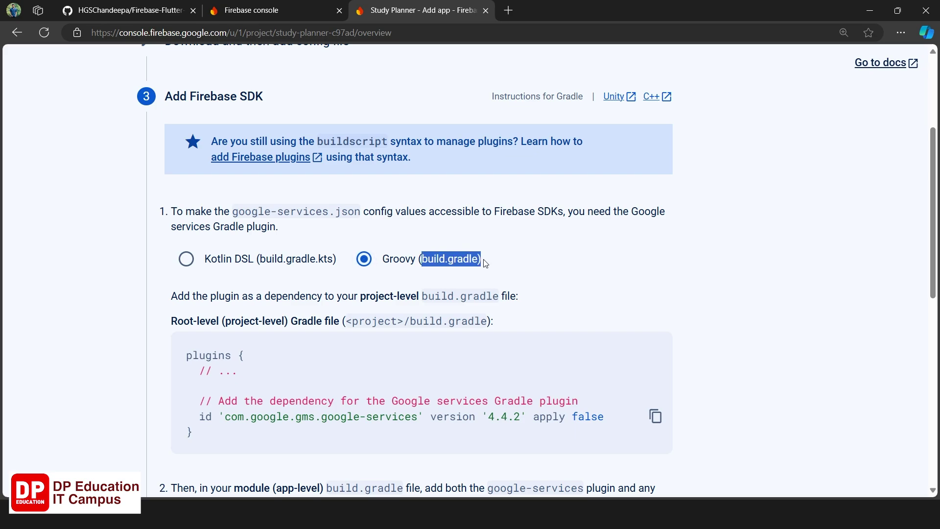
# Examine the root-level and module-level build.gradle instructions for adding the Google services plugin on the Firebase page
pyautogui.scroll(-2, 501, 266)
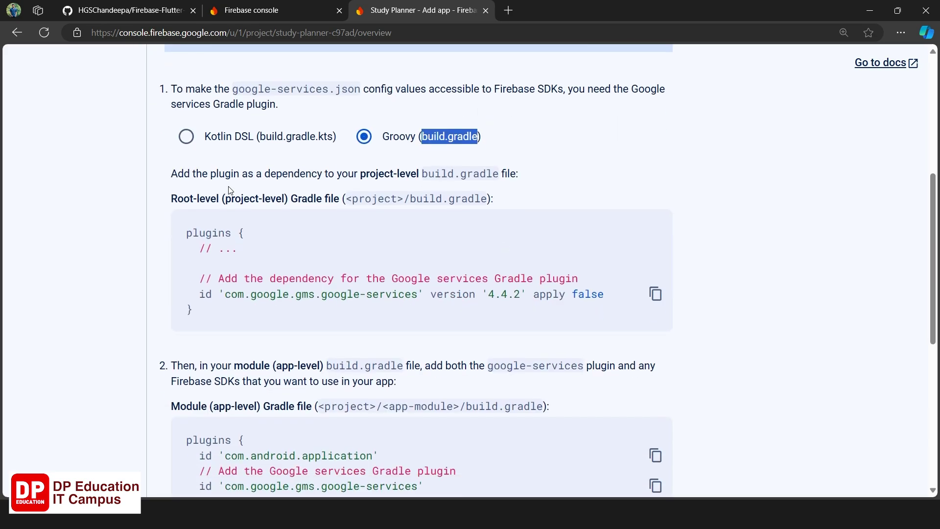
pyautogui.moveTo(189, 89); pyautogui.dragTo(416, 105)
pyautogui.scroll(2, 407, 114)
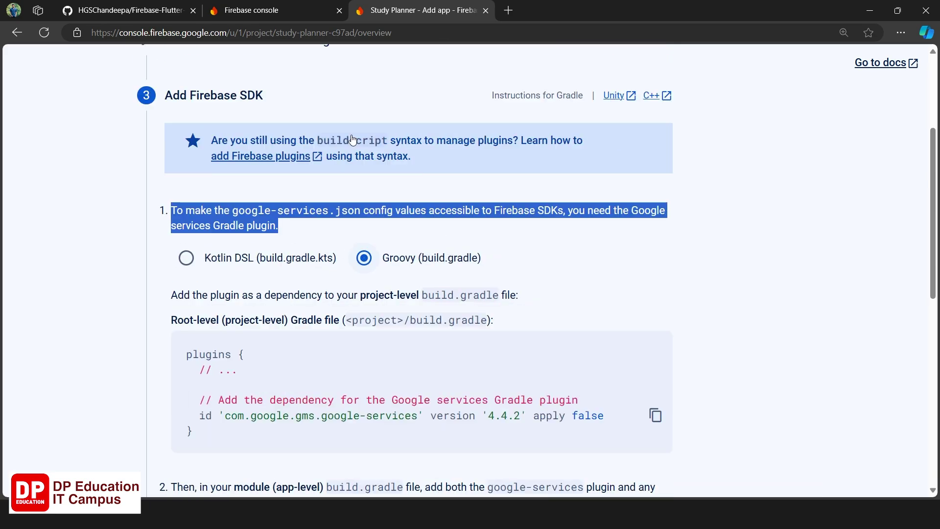
pyautogui.scroll(-1, 348, 139)
pyautogui.scroll(-2, 256, 181)
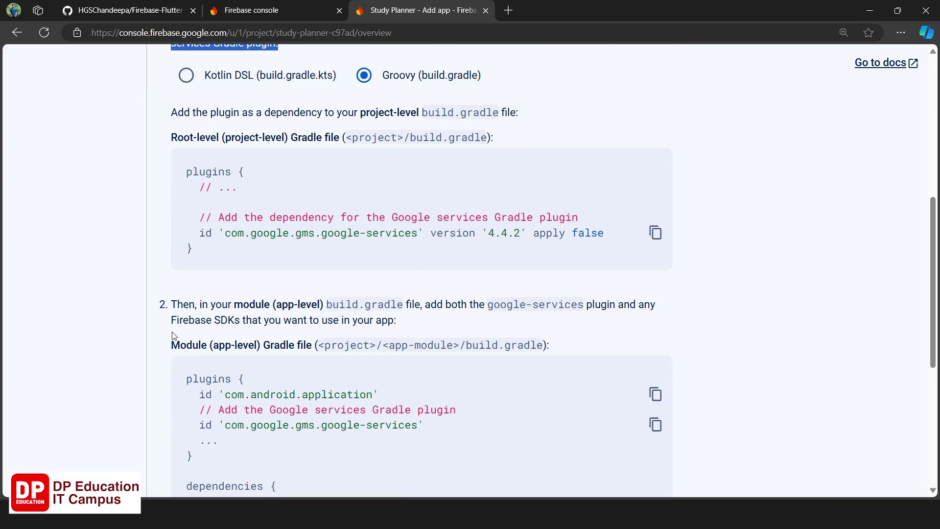
pyautogui.moveTo(171, 301); pyautogui.dragTo(418, 320)
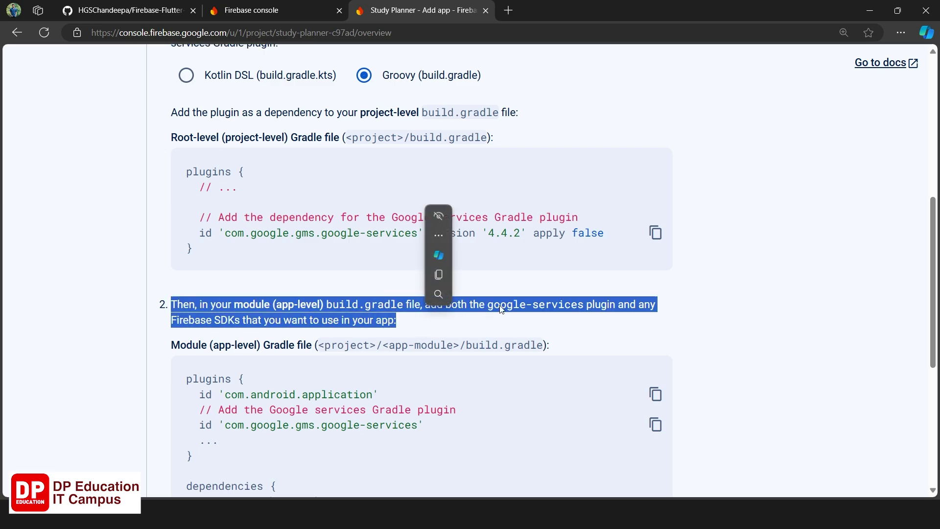
pyautogui.scroll(1, 546, 288)
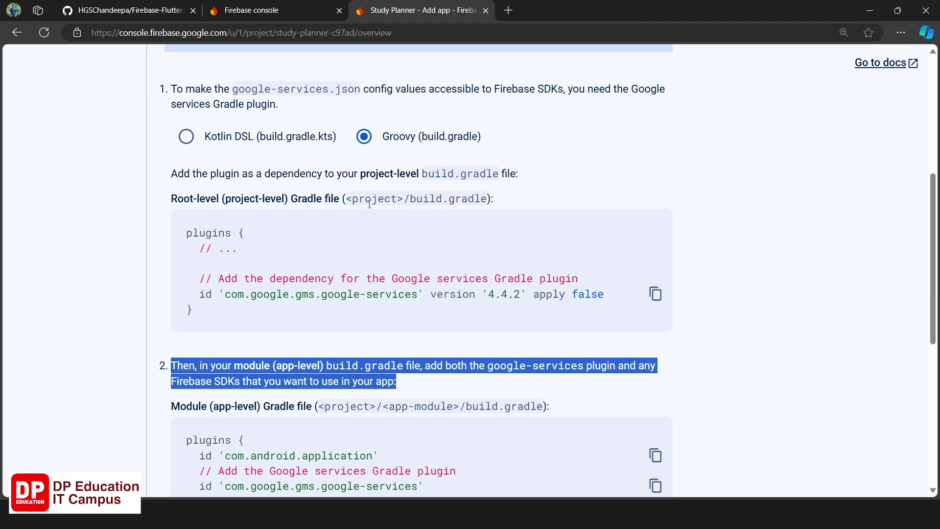
pyautogui.moveTo(347, 200); pyautogui.dragTo(488, 198)
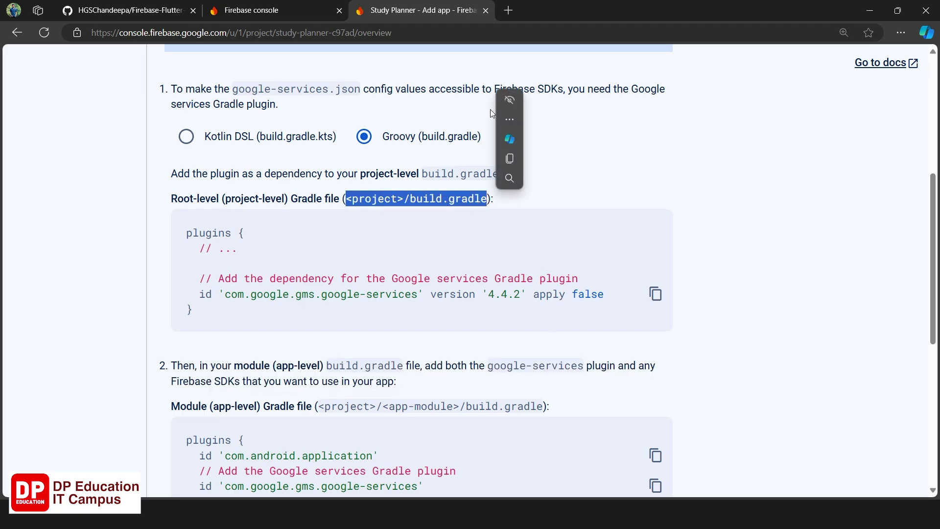
# In Visual Studio Code, collapse the app folder, open the project-level android/build.gradle, and hide the file explorer to review the code
pyautogui.hotkey('alt', 'Tab')
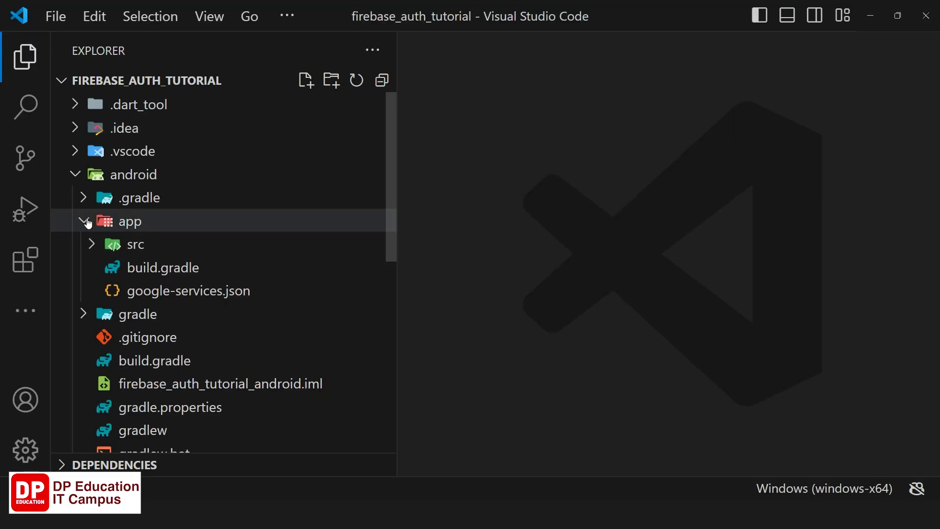
pyautogui.click(84, 228)
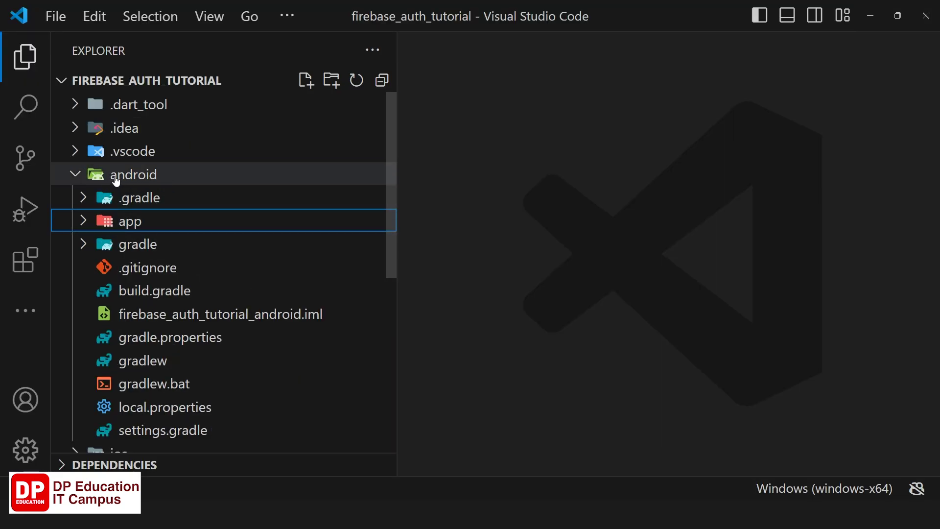
pyautogui.click(161, 296)
pyautogui.click(25, 56)
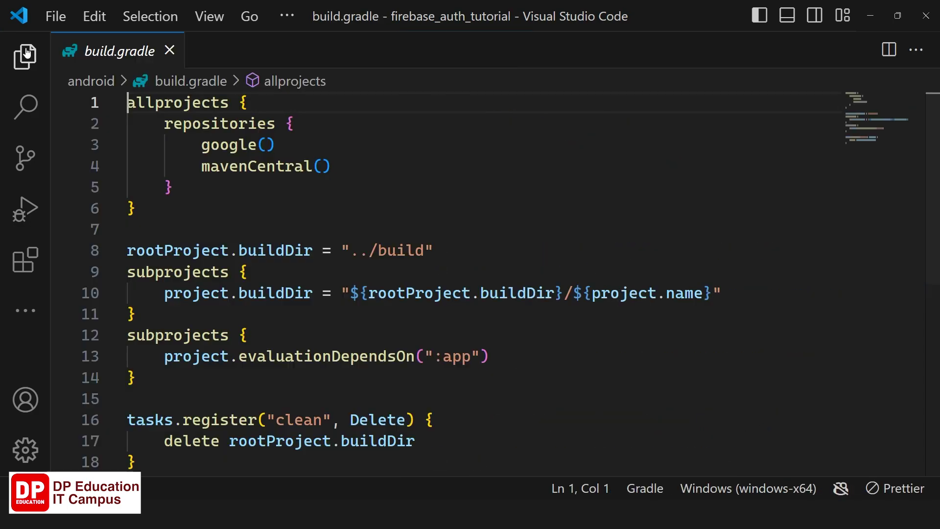
pyautogui.scroll(-2, 406, 263)
pyautogui.scroll(2, 406, 263)
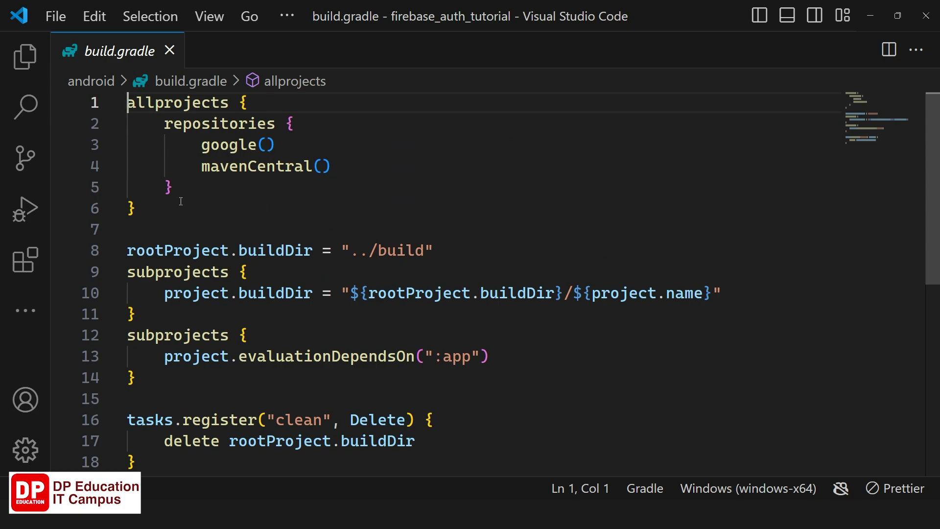
# Switch to the Firebase-Flutter-Auth GitHub repository in the browser, enlarge the page, and open android/build.gradle
pyautogui.moveTo(319, 526)
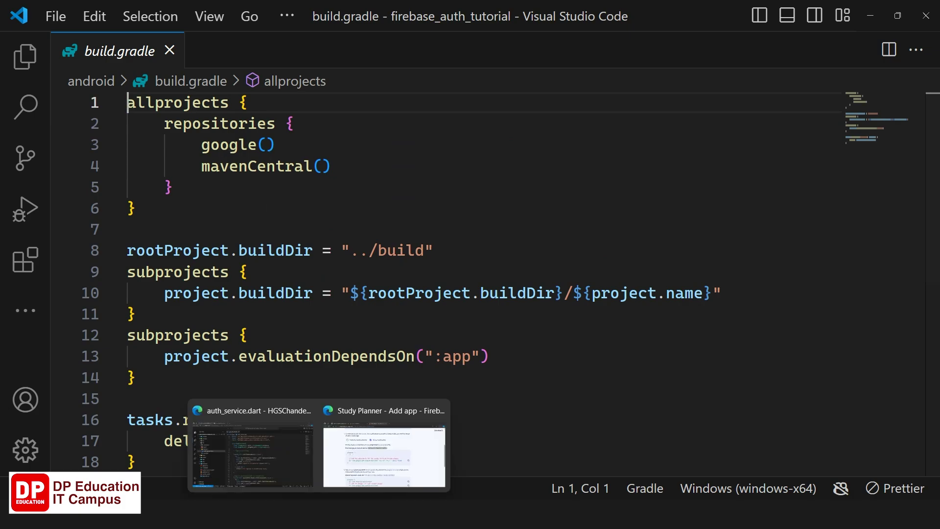
pyautogui.click(335, 474)
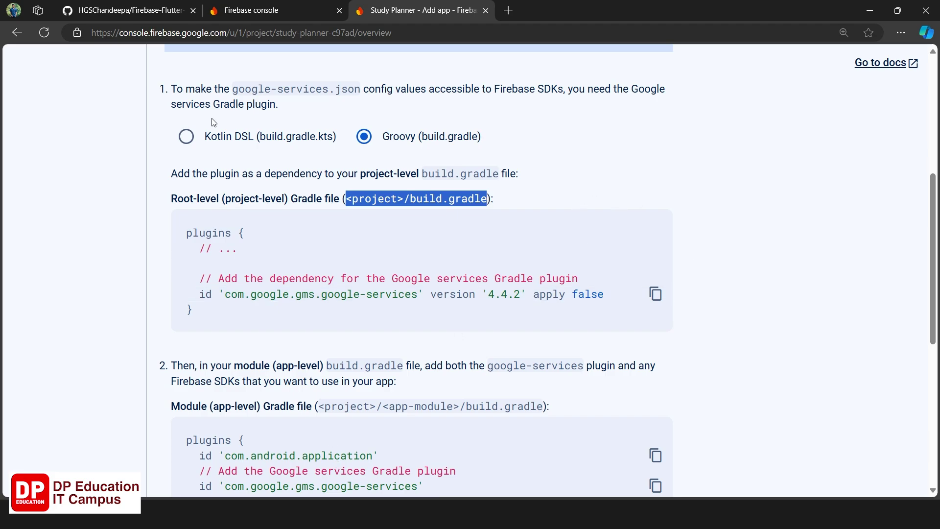
pyautogui.click(118, 10)
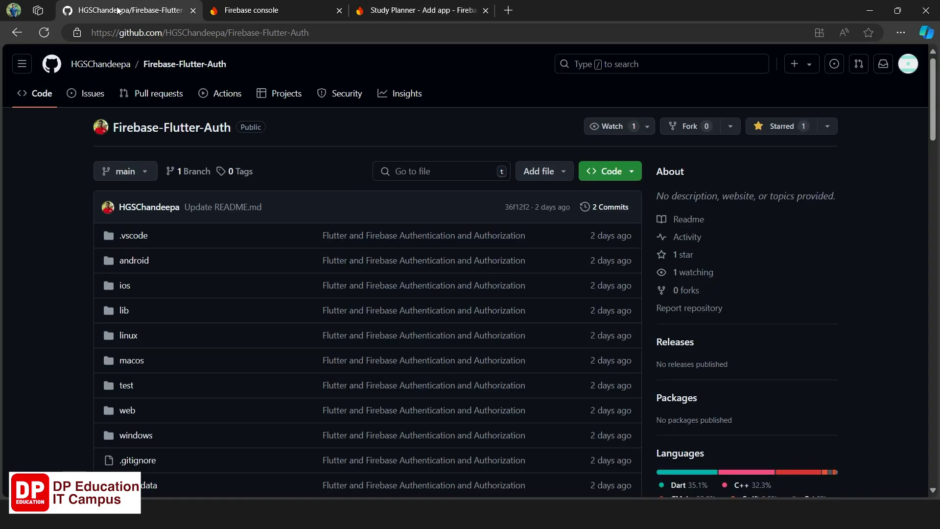
pyautogui.hotkey('ctrl', '+')
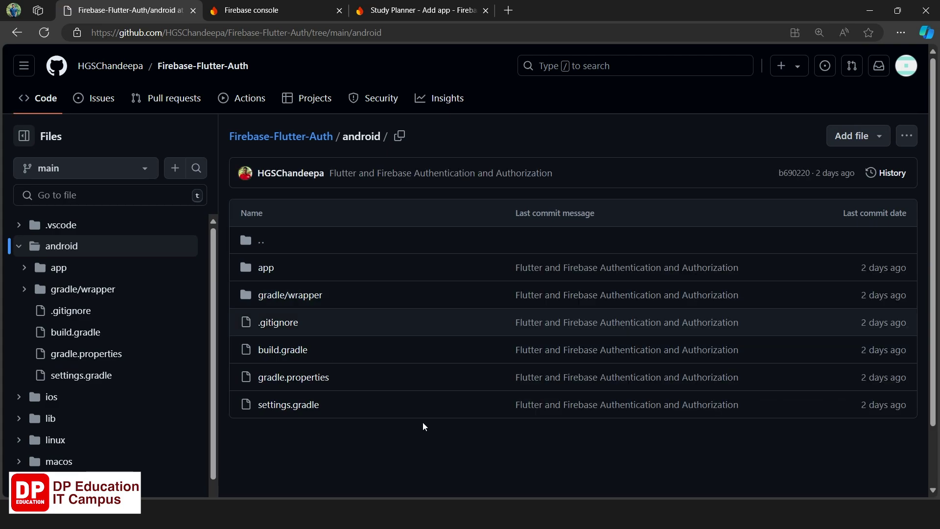
pyautogui.click(302, 356)
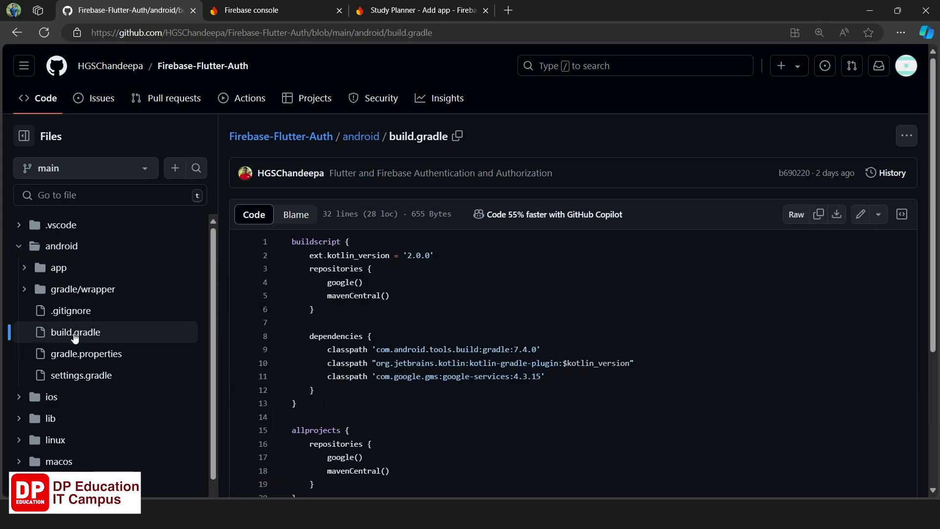
# Copy the buildscript block, lines 1 to 13, from the repository's android/build.gradle
pyautogui.scroll(-2, 517, 361)
pyautogui.click(518, 360)
pyautogui.hotkey('ctrl', 'a')
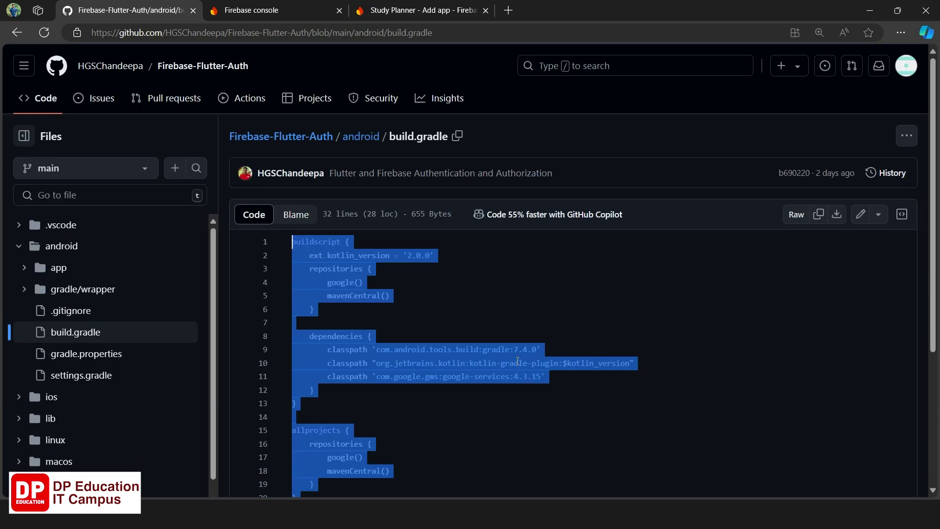
pyautogui.scroll(-4, 518, 361)
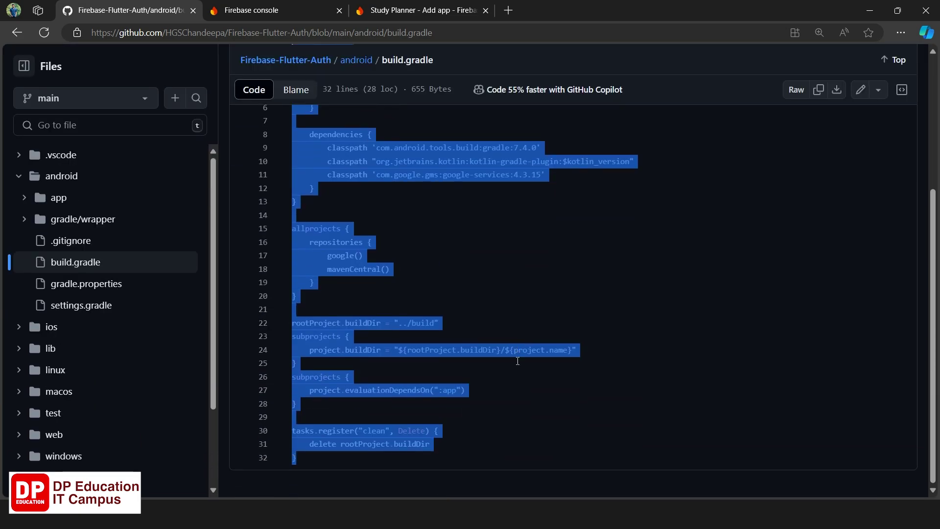
pyautogui.click(517, 362)
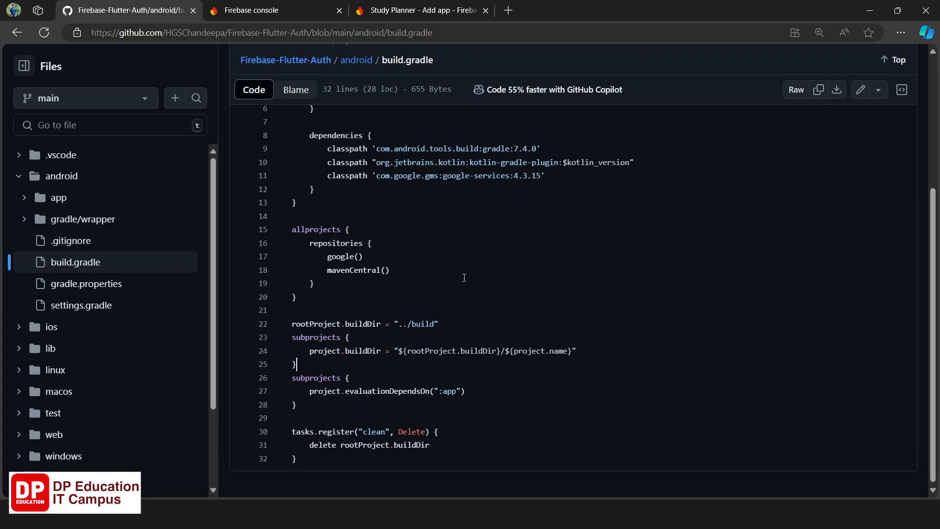
pyautogui.scroll(5, 334, 385)
pyautogui.moveTo(296, 403); pyautogui.dragTo(281, 244)
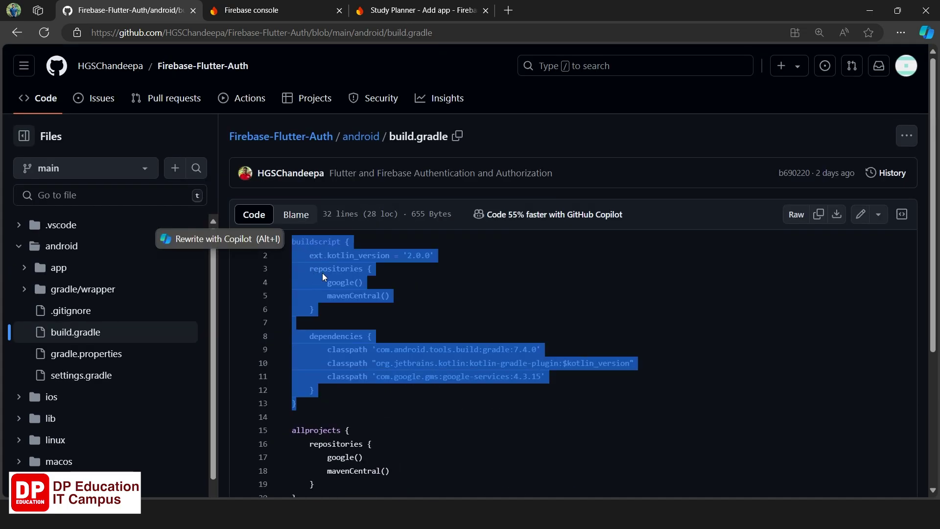
pyautogui.scroll(4, 337, 283)
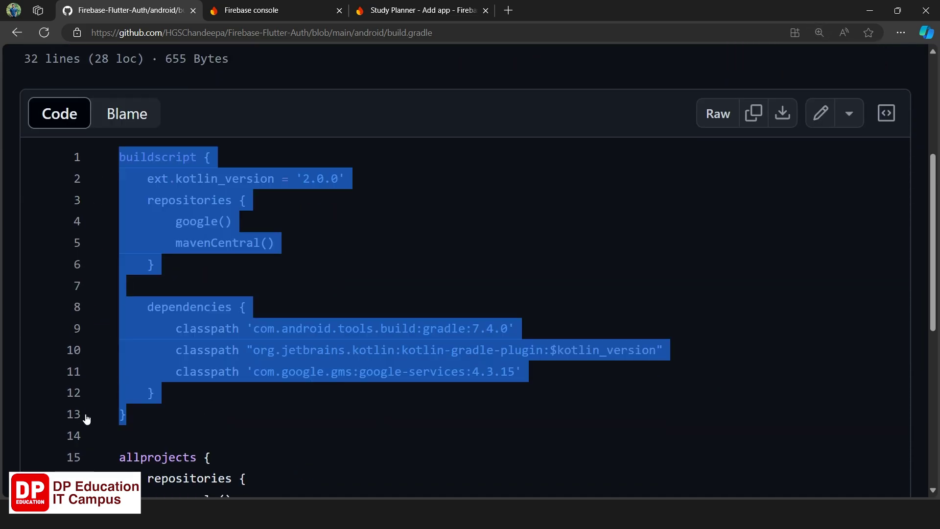
pyautogui.rightClick(190, 111)
pyautogui.click(211, 194)
# Switch to Visual Studio Code, insert nine blank lines above allprojects in android/build.gradle, and place the cursor on line 1
pyautogui.click(245, 446)
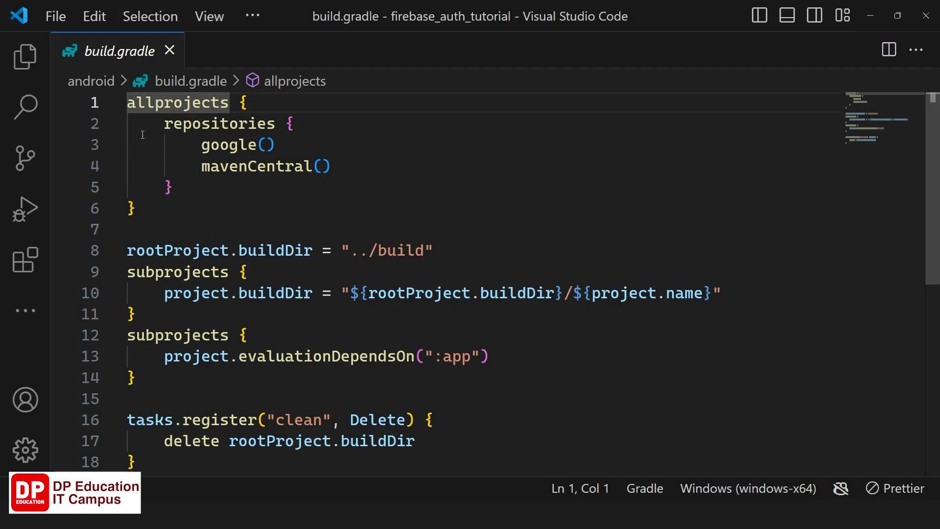
pyautogui.scroll(-3, 142, 135)
pyautogui.scroll(3, 250, 310)
pyautogui.press('Return')
pyautogui.press('Return')
pyautogui.press('Return')
pyautogui.press('Return')
pyautogui.press('Return')
pyautogui.press('Return')
pyautogui.press('Return')
pyautogui.press('Return')
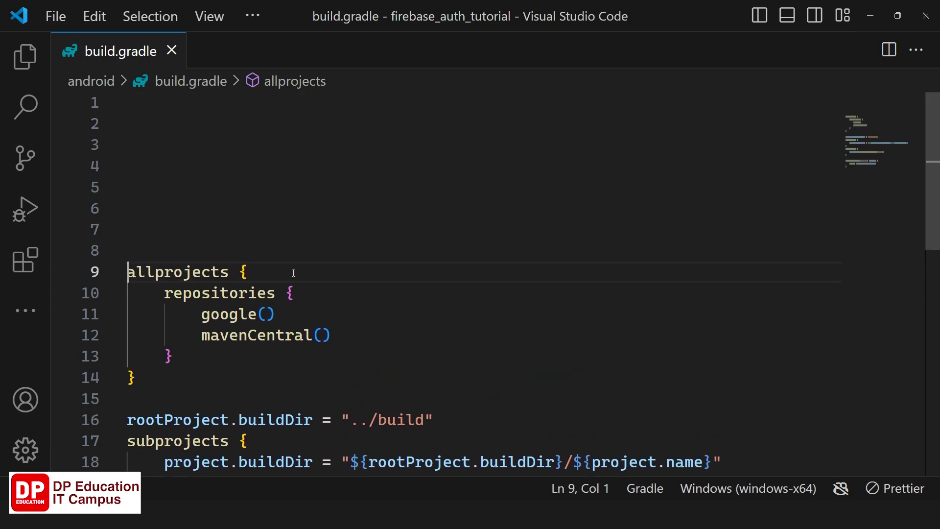
pyautogui.press('Return')
pyautogui.press('Up')
pyautogui.press('Up')
pyautogui.press('Up')
pyautogui.press('Up')
pyautogui.press('Up')
pyautogui.press('Up')
pyautogui.press('Up')
pyautogui.press('Up')
pyautogui.press('Up')
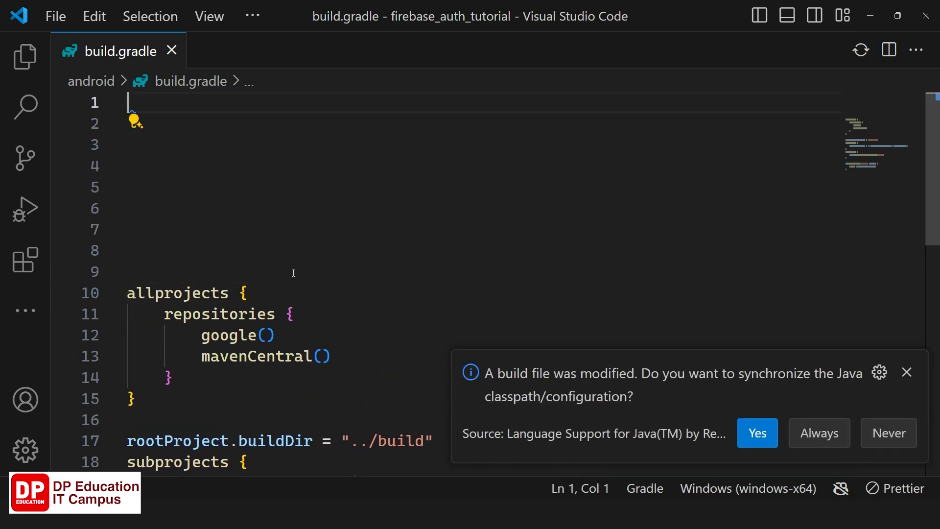
# Paste the copied buildscript block at the start of android/build.gradle, trim the blank lines above allprojects to one, and permanently decline the Java classpath synchronization
pyautogui.hotkey('ctrl', 'v')
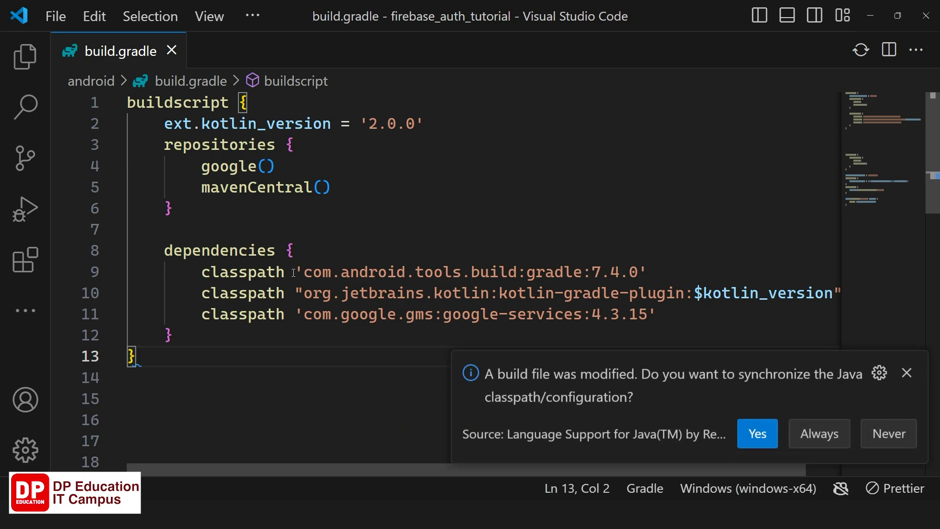
pyautogui.press('Delete')
pyautogui.press('Delete')
pyautogui.press('Delete')
pyautogui.press('Delete')
pyautogui.press('Delete')
pyautogui.press('Delete')
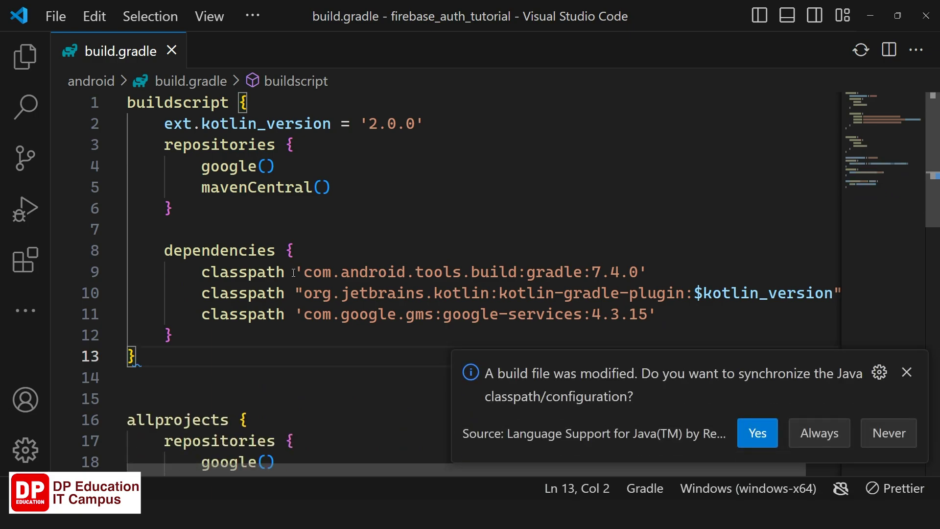
pyautogui.press('Delete')
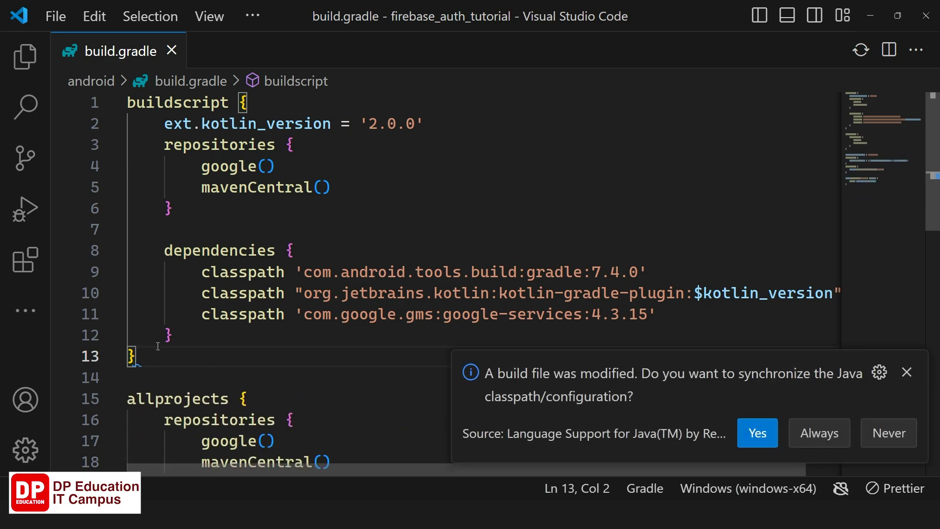
pyautogui.click(888, 432)
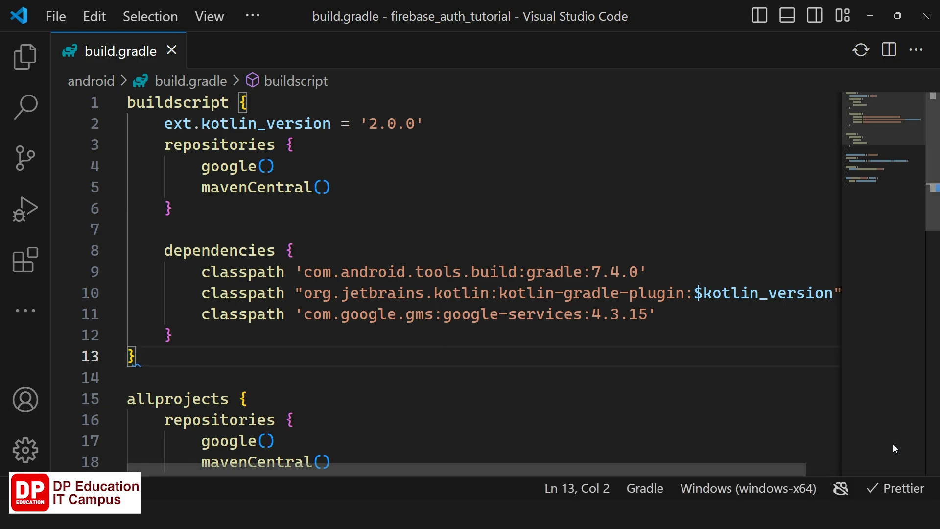
# Review the pasted buildscript block's Kotlin version, repositories and three classpath dependencies, with word wrap turned on
pyautogui.moveTo(164, 122); pyautogui.dragTo(425, 127)
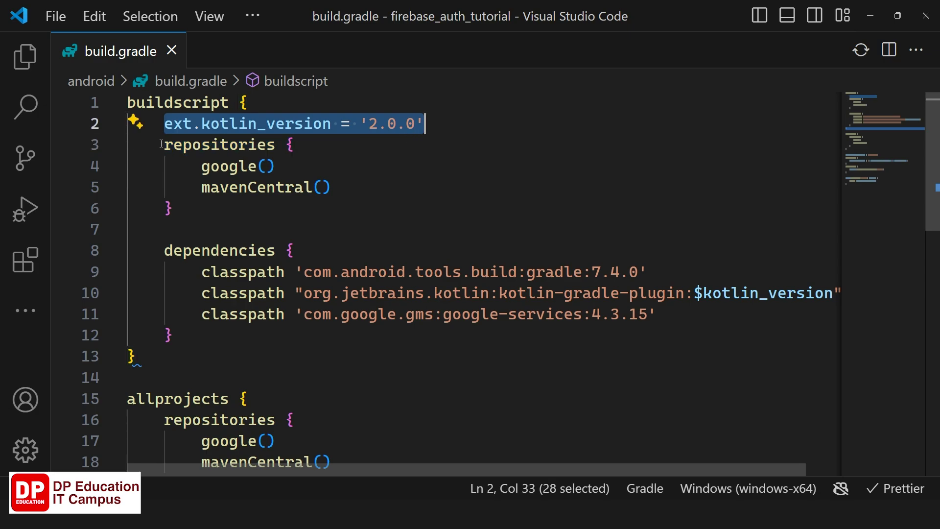
pyautogui.moveTo(162, 144); pyautogui.dragTo(197, 213)
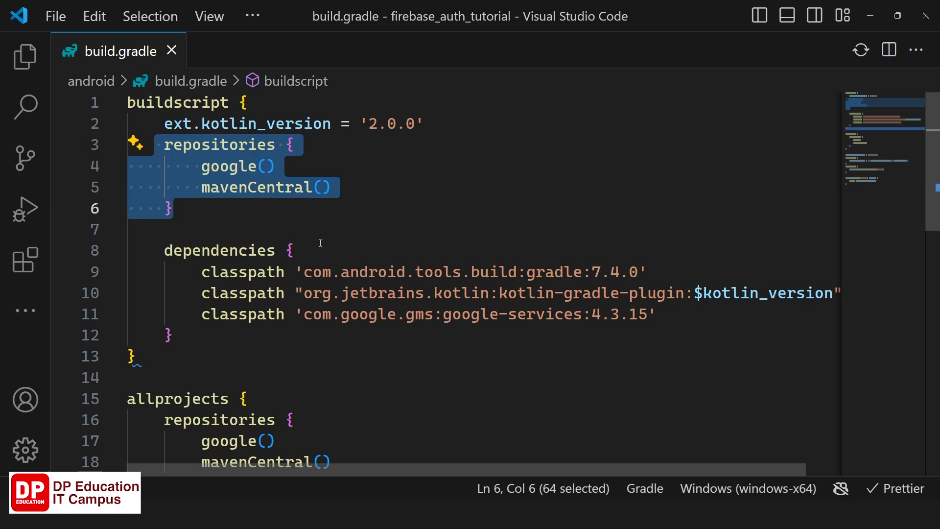
pyautogui.hotkey('alt', 'z')
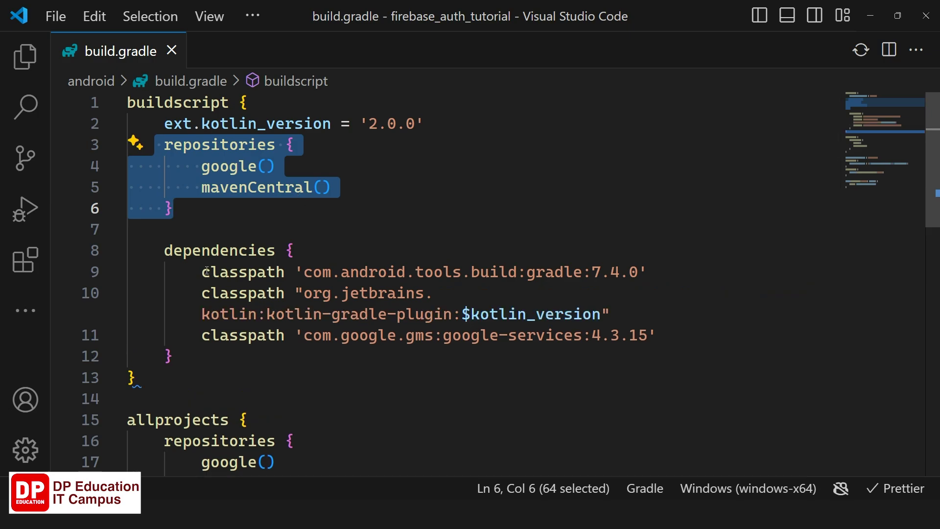
pyautogui.moveTo(206, 273); pyautogui.dragTo(665, 277)
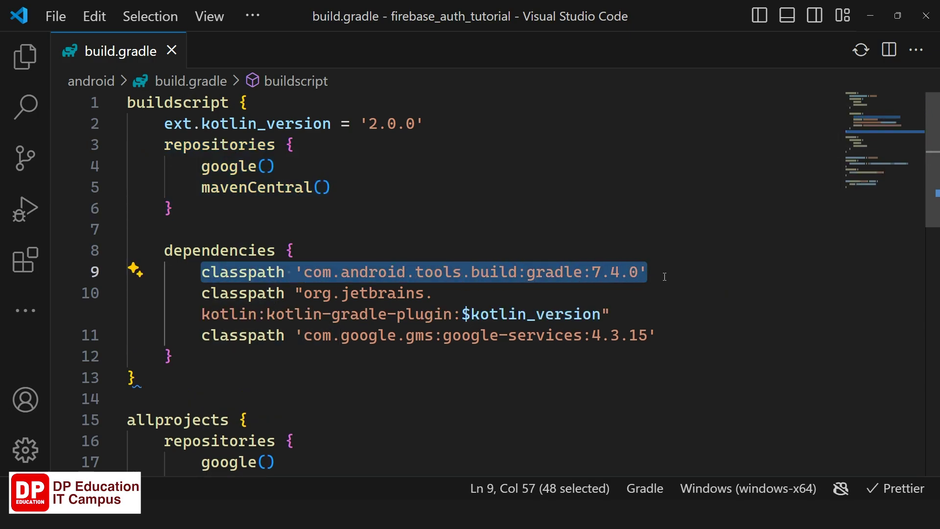
pyautogui.moveTo(203, 292); pyautogui.dragTo(633, 316)
pyautogui.moveTo(201, 338); pyautogui.dragTo(699, 337)
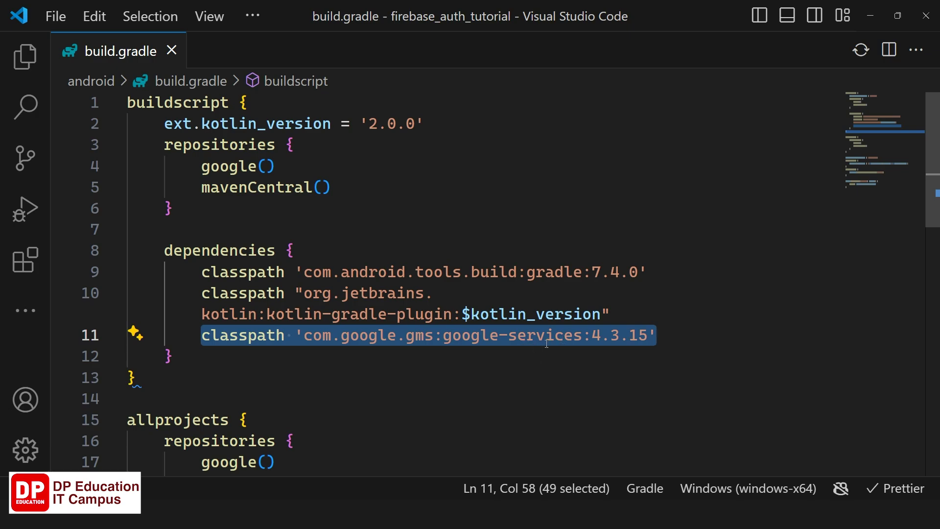
pyautogui.click(616, 372)
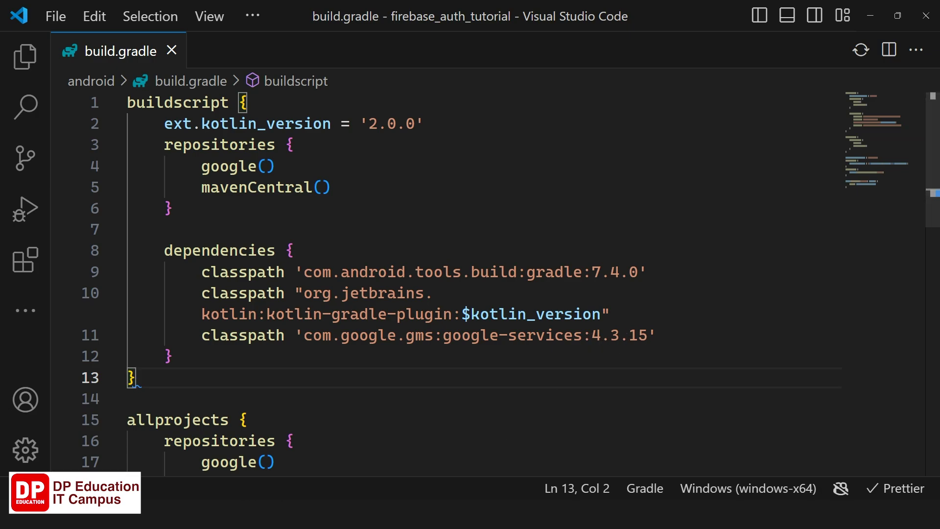
# Compare the google-services version in android/build.gradle with the project-level plugin version on the Firebase console's Add app page in the browser
pyautogui.moveTo(317, 513)
pyautogui.click(377, 455)
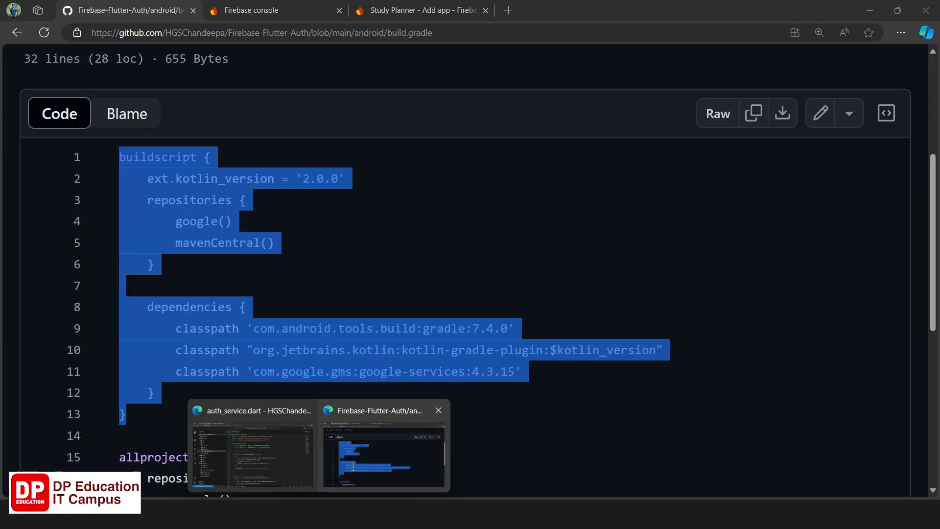
pyautogui.click(270, 16)
pyautogui.click(384, 13)
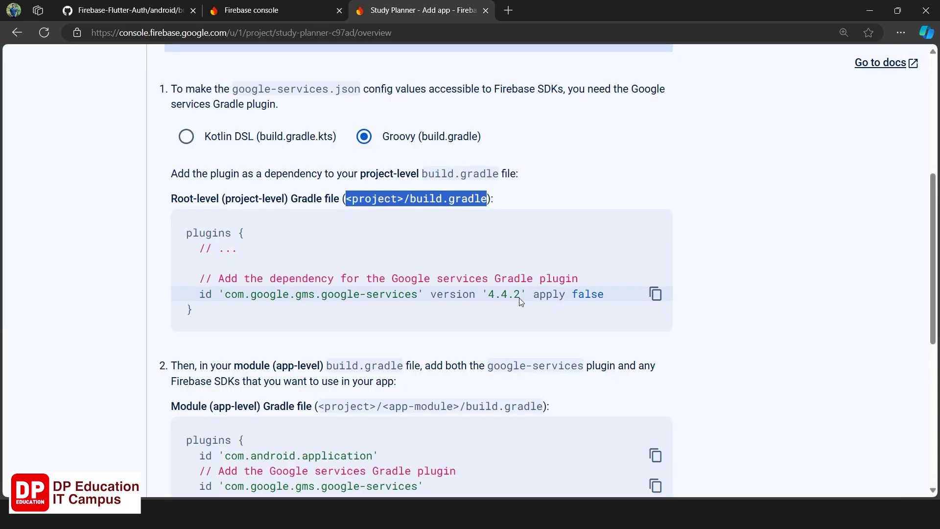
pyautogui.hotkey('alt', 'Tab')
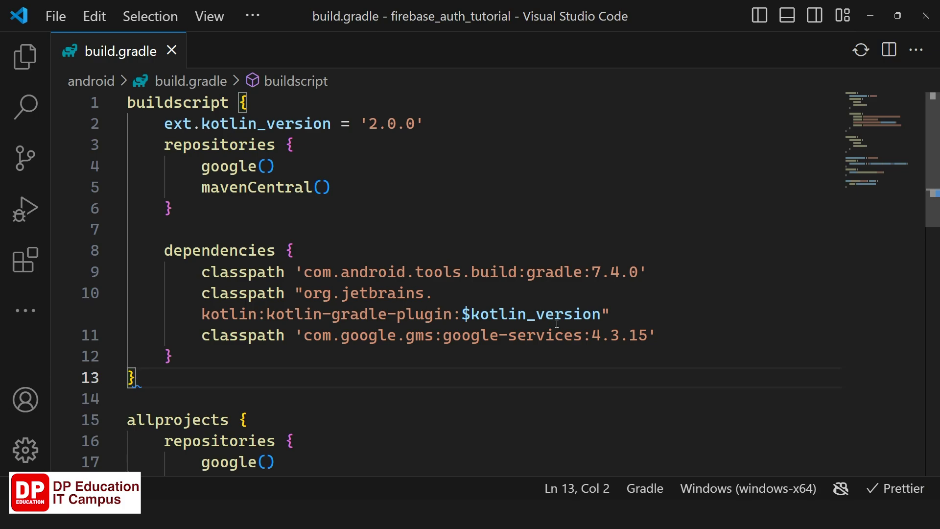
pyautogui.hotkey('alt', 'Tab')
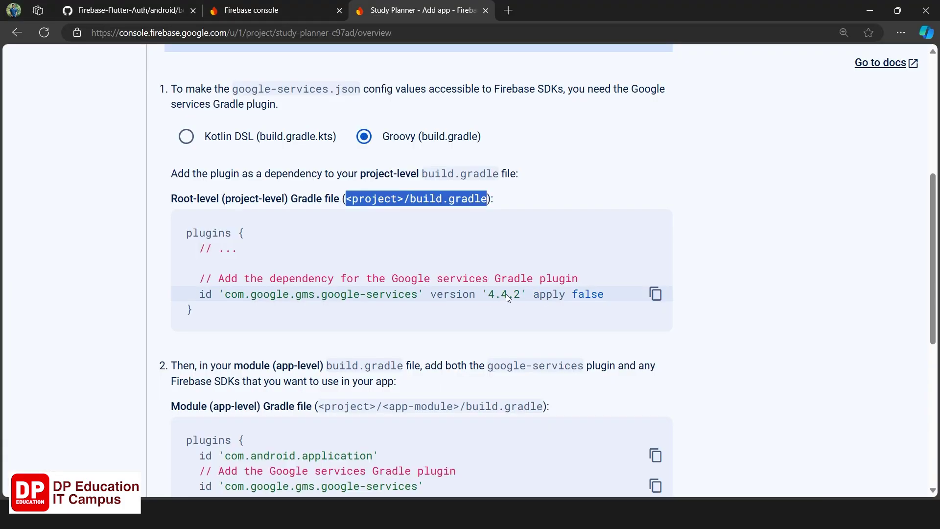
pyautogui.hotkey('alt', 'Tab')
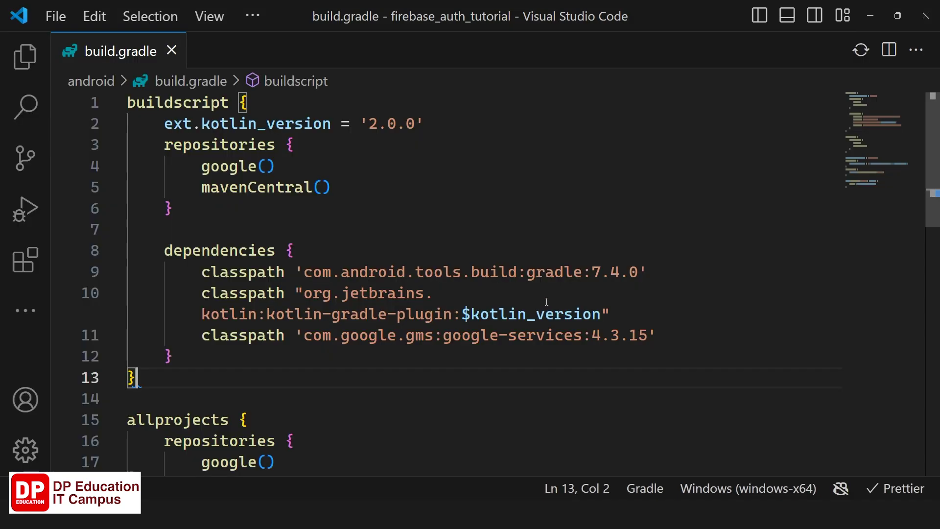
pyautogui.moveTo(592, 337); pyautogui.dragTo(649, 337)
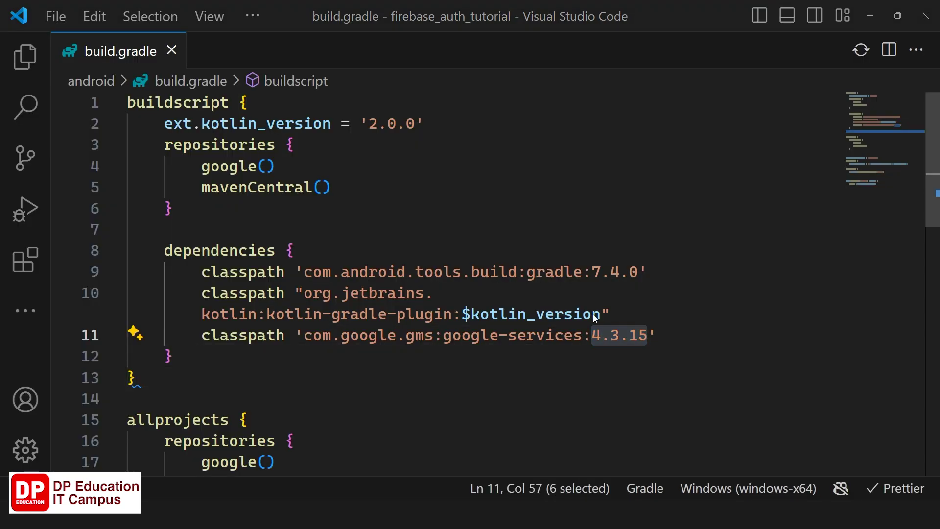
pyautogui.hotkey('alt', 'Tab')
pyautogui.hotkey('alt', 'Tab')
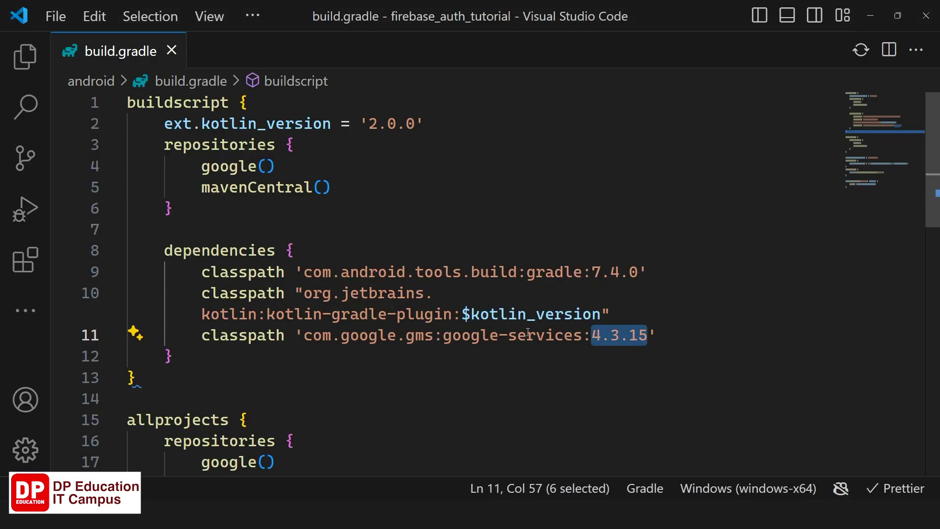
pyautogui.scroll(-1, 550, 372)
pyautogui.scroll(-1, 549, 372)
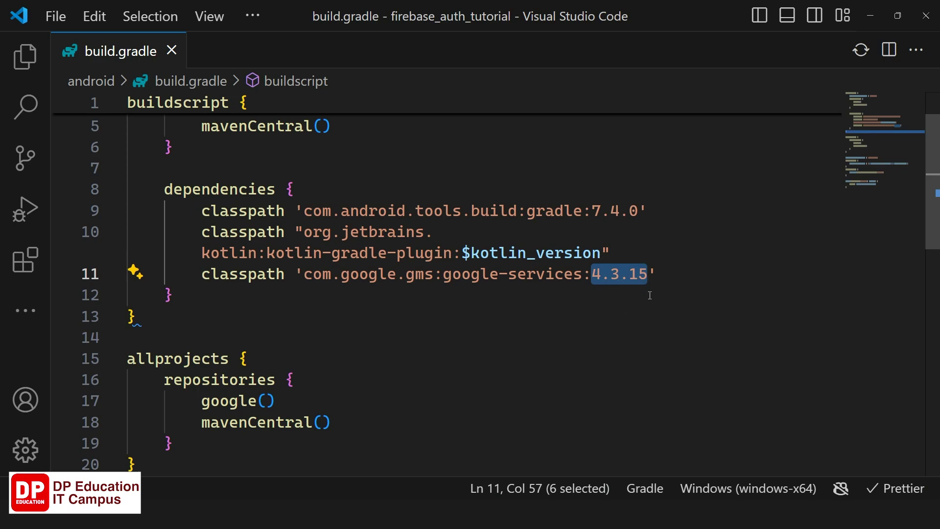
pyautogui.scroll(2, 585, 328)
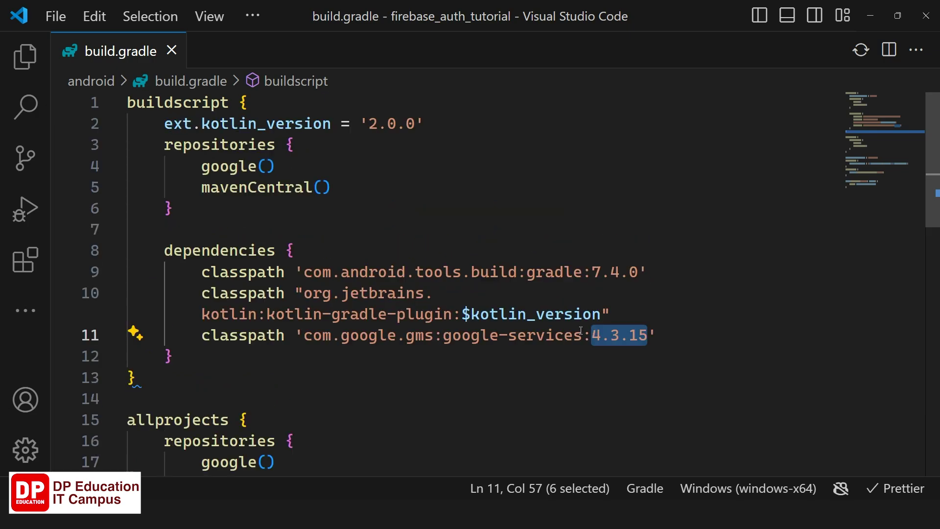
# Close the project-level build.gradle and find the module (app-level) Gradle file path in the Firebase setup instructions in the browser
pyautogui.hotkey('ctrl', 'w')
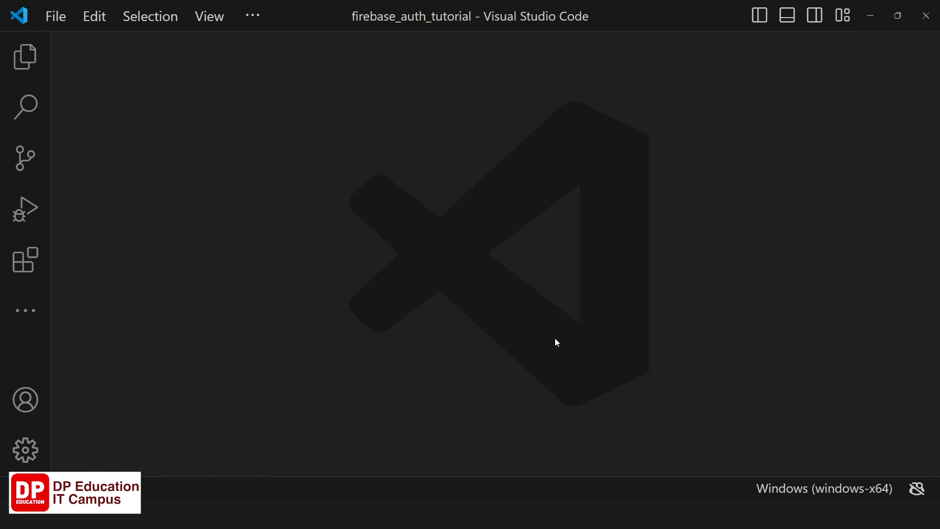
pyautogui.hotkey('alt', 'Tab')
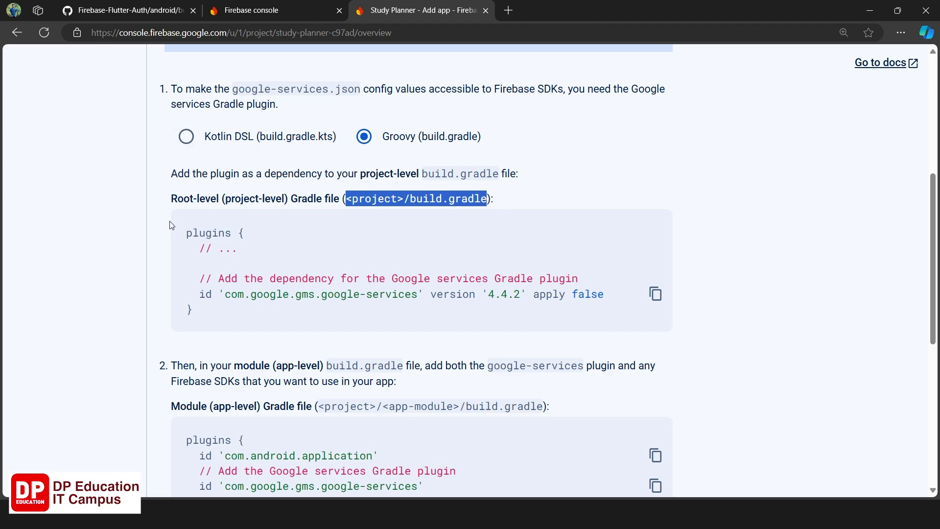
pyautogui.scroll(-6, 265, 301)
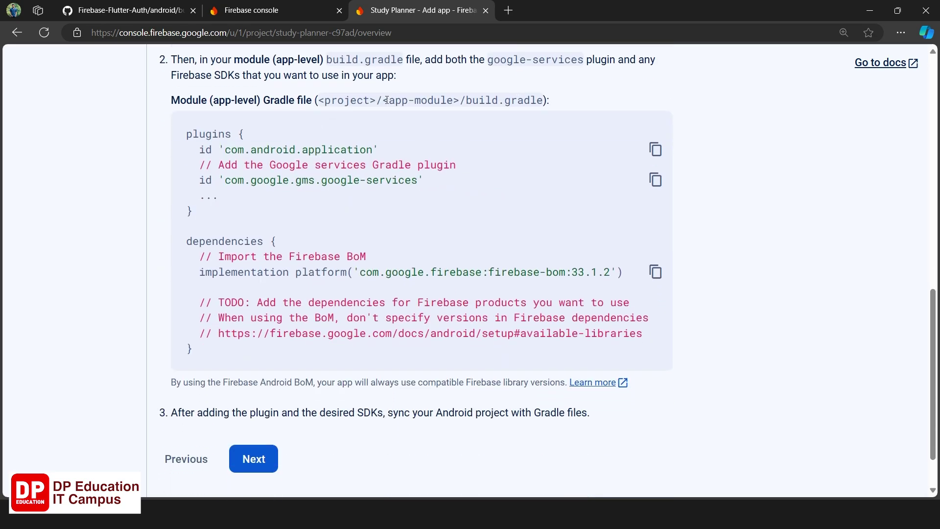
pyautogui.moveTo(386, 100); pyautogui.dragTo(529, 112)
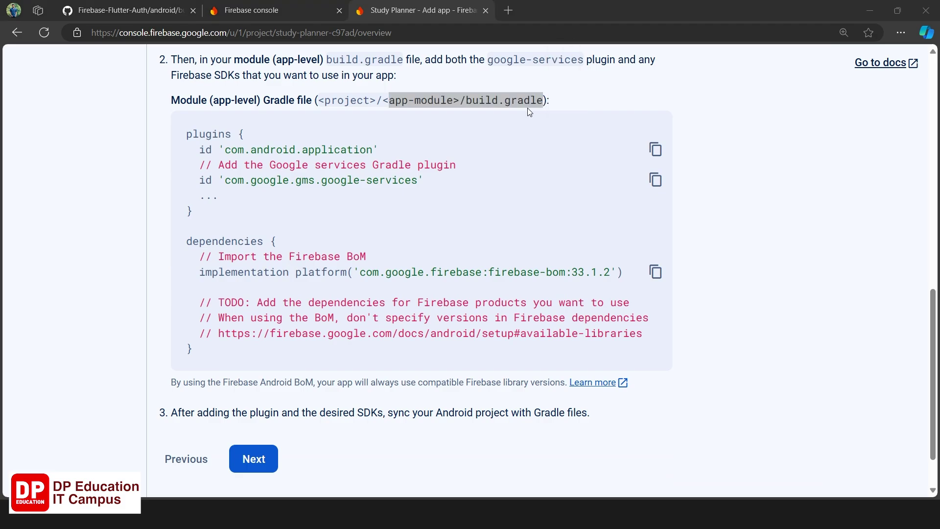
# In Visual Studio Code, expand the android/app folder, open its build.gradle, and hide the file explorer to show the plugins block
pyautogui.hotkey('alt', 'Tab')
pyautogui.click(26, 56)
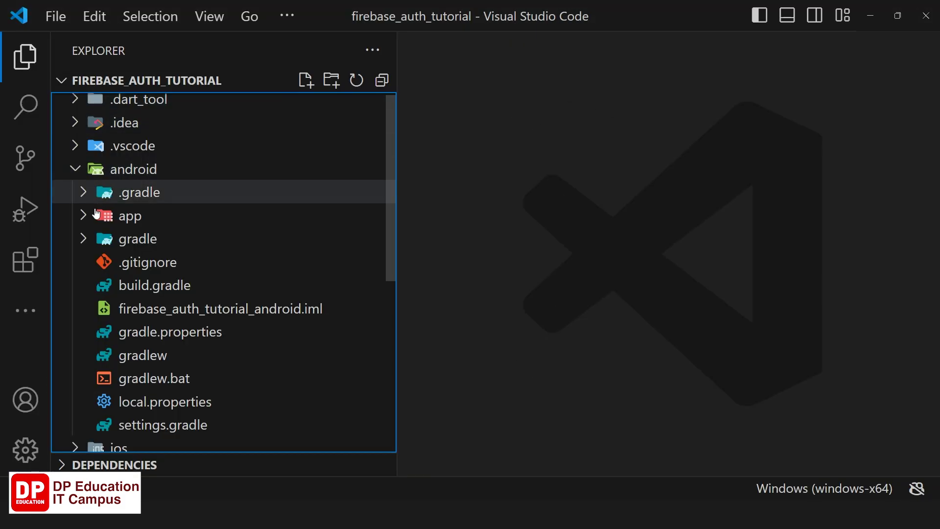
pyautogui.click(96, 214)
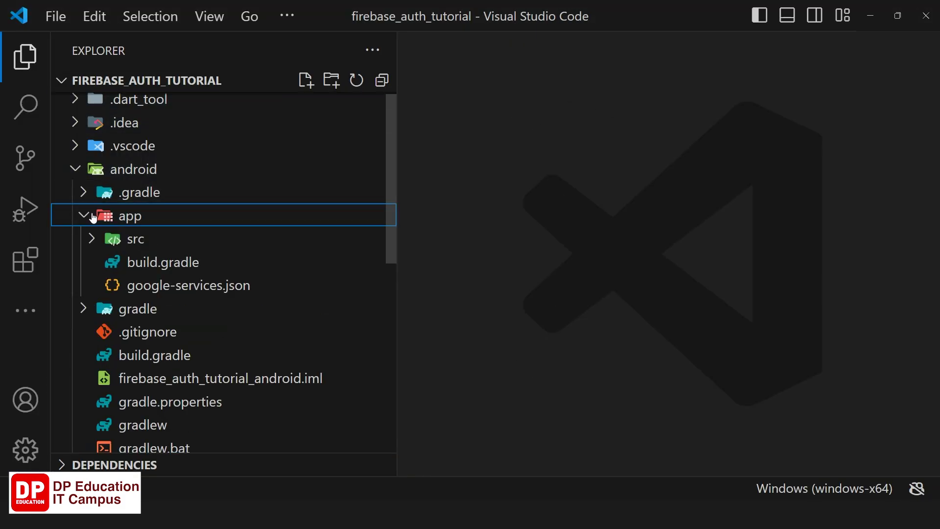
pyautogui.click(142, 262)
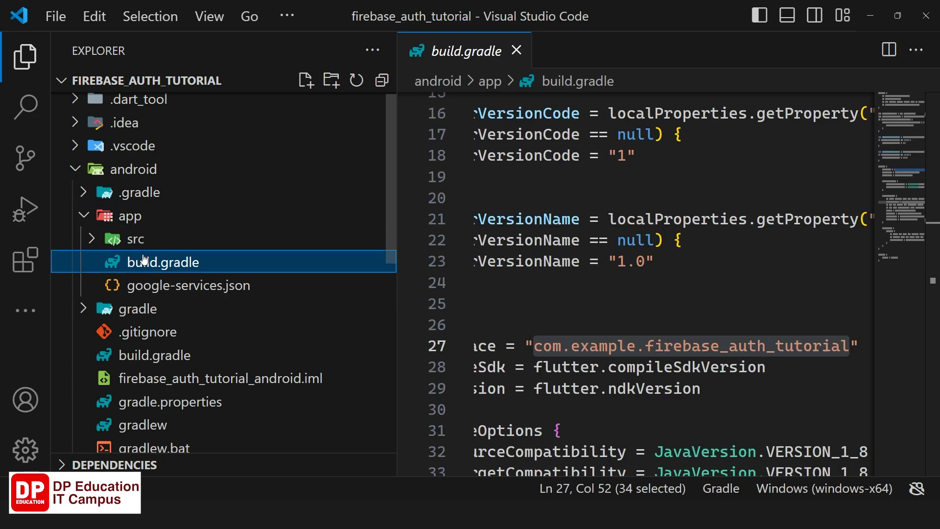
pyautogui.click(30, 73)
pyautogui.scroll(5, 455, 182)
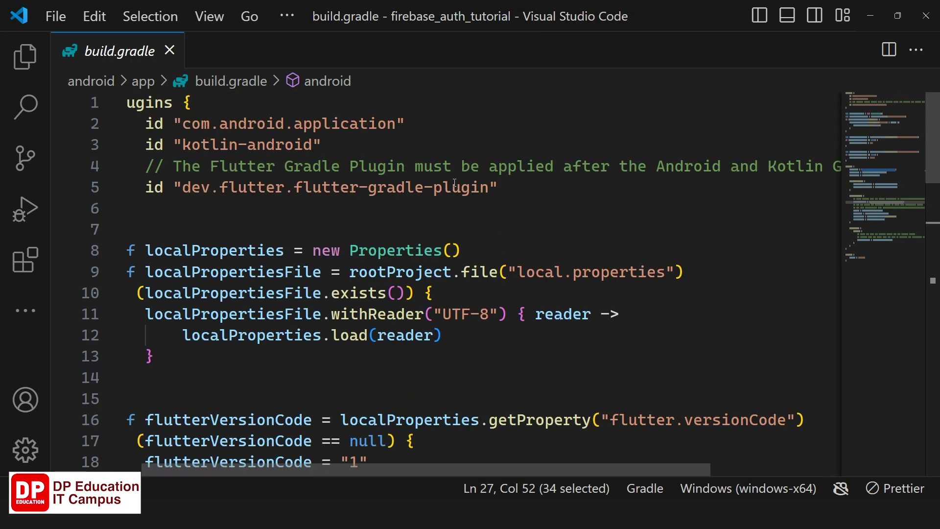
# Compare the plugins block in android/app/build.gradle with the Firebase console's app-level instructions, checking the com.android.application entry
pyautogui.hotkey('alt', 'Tab')
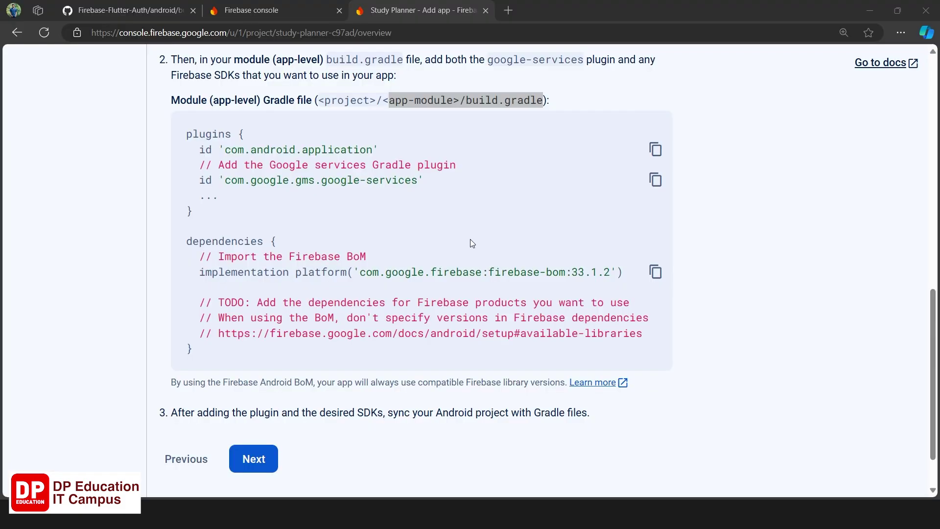
pyautogui.hotkey('alt', 'Tab')
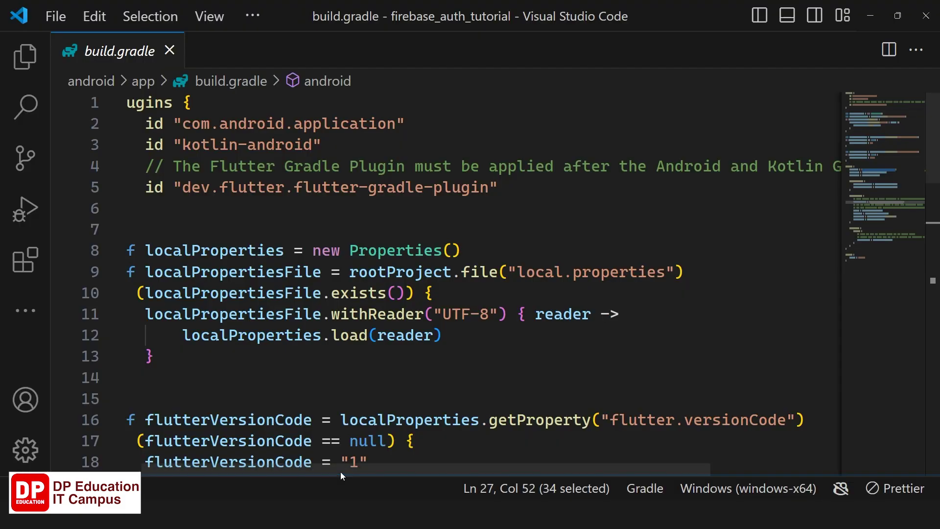
pyautogui.moveTo(340, 471); pyautogui.dragTo(319, 467)
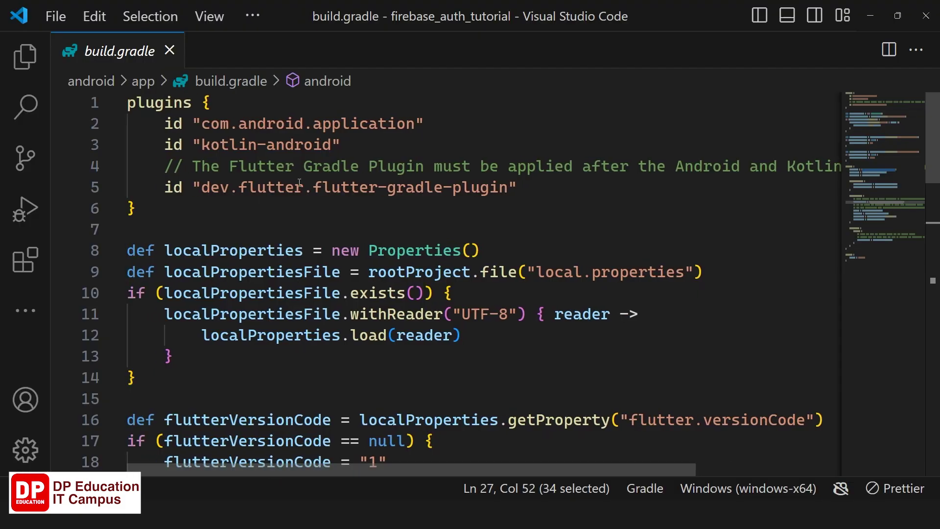
pyautogui.hotkey('alt', 'Tab')
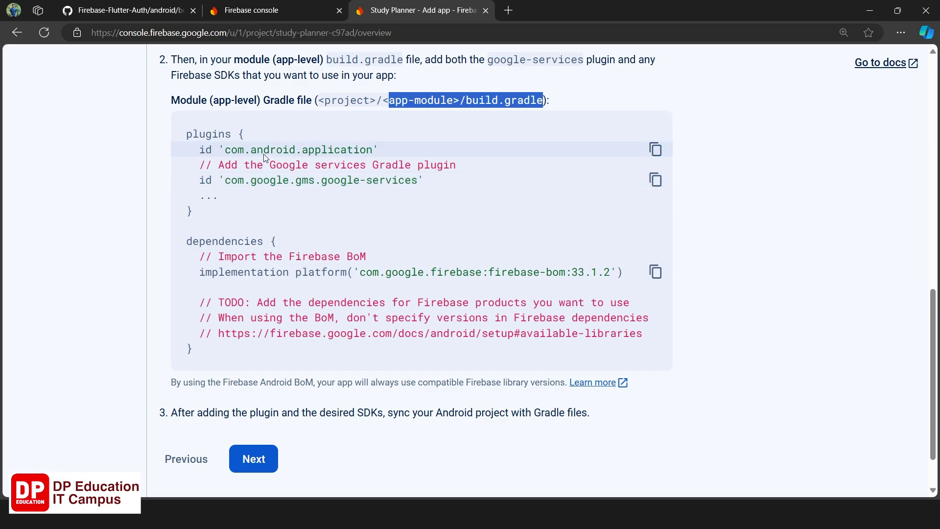
pyautogui.hotkey('alt', 'Tab')
pyautogui.moveTo(162, 126); pyautogui.dragTo(424, 125)
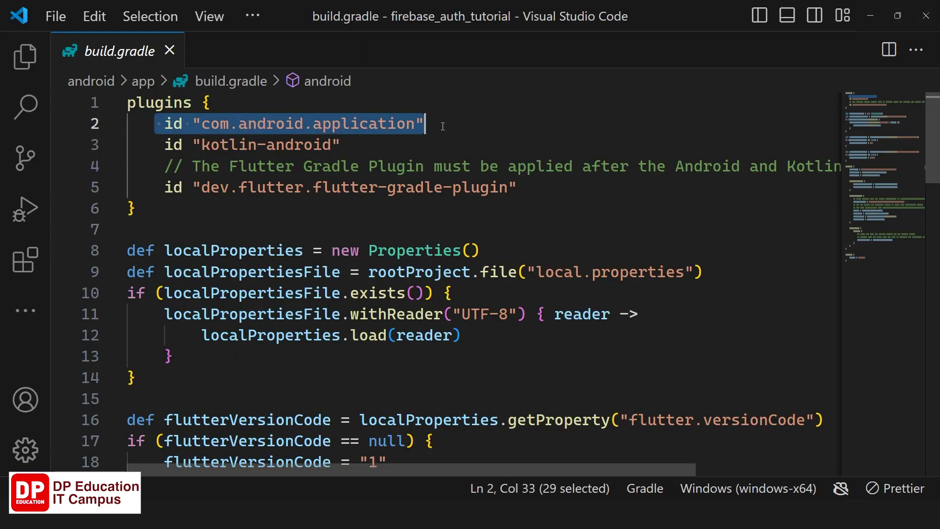
pyautogui.hotkey('alt', 'Tab')
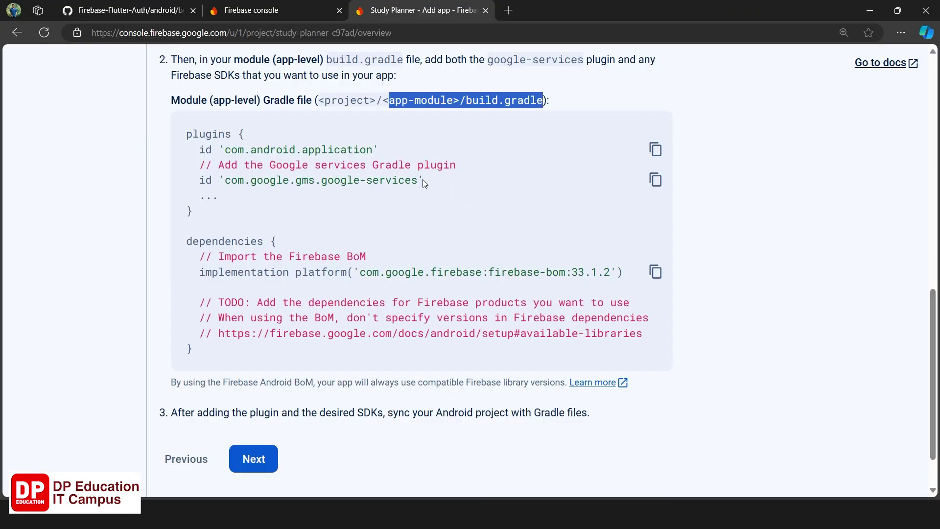
pyautogui.click(346, 148)
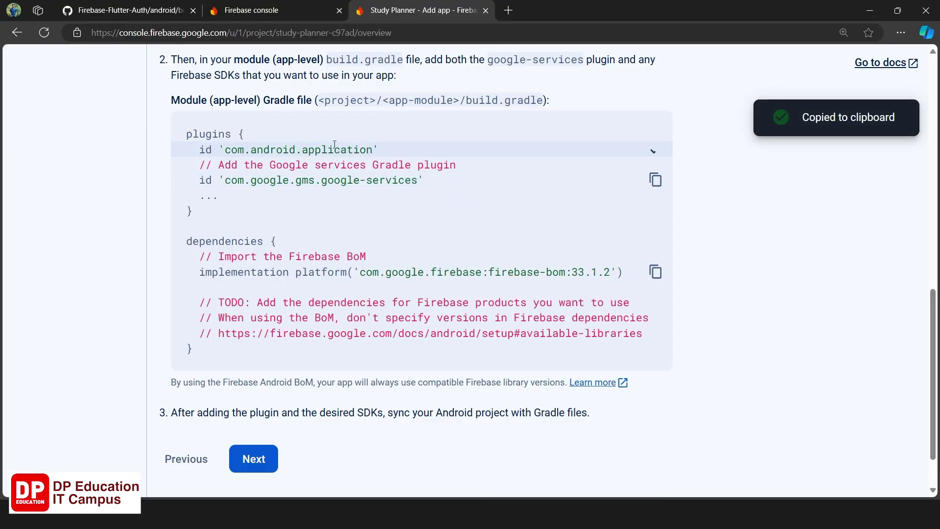
pyautogui.hotkey('alt', 'Tab')
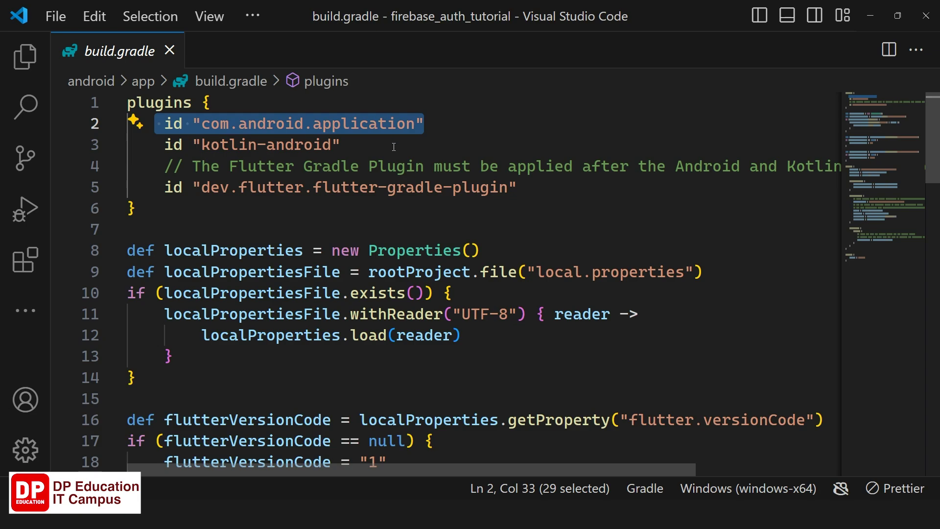
# Copy the com.google.gms.google-services plugin line from the Firebase console and add it below dev.flutter.flutter-gradle-plugin in android/app/build.gradle's plugins block
pyautogui.click(393, 147)
pyautogui.click(520, 187)
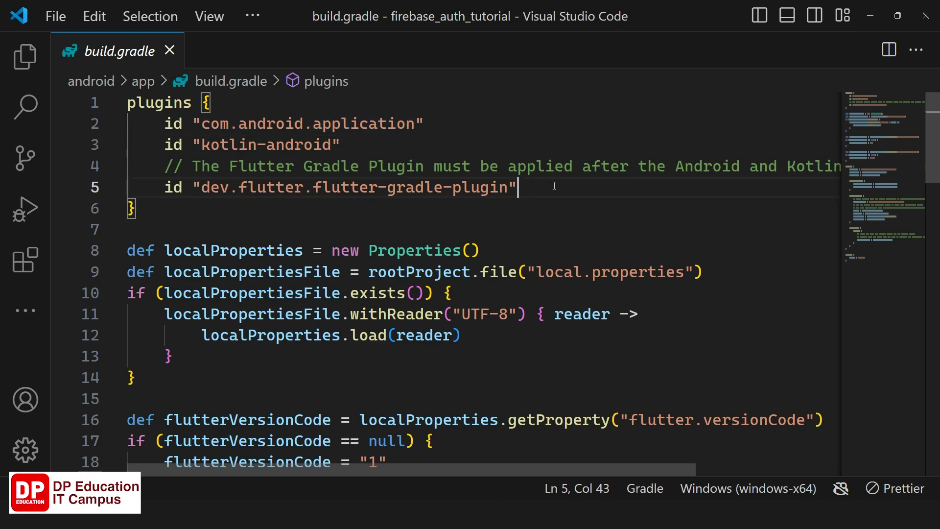
pyautogui.hotkey('alt', 'Tab')
pyautogui.click(404, 183)
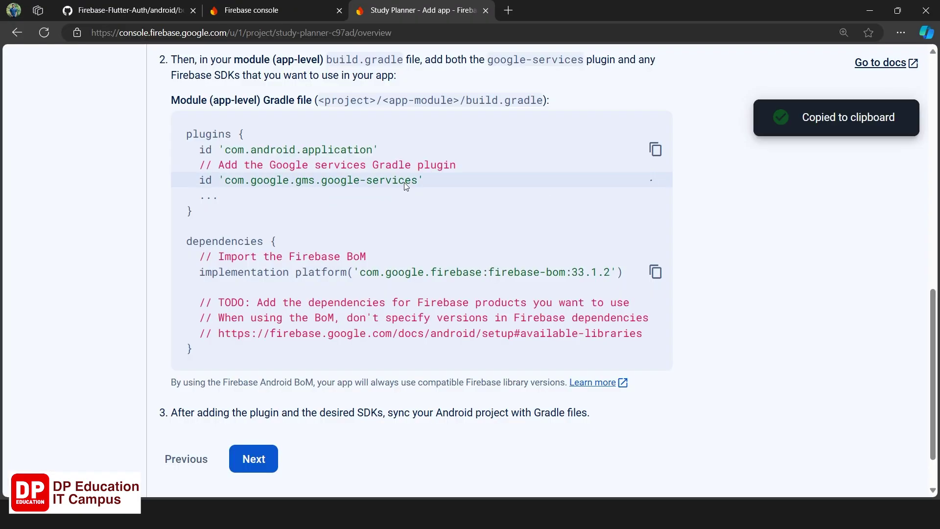
pyautogui.hotkey('alt', 'Tab')
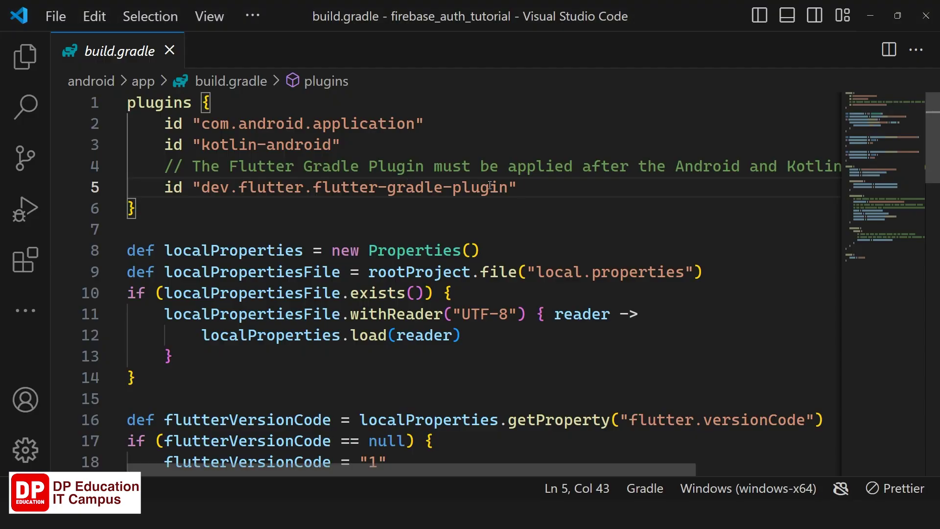
pyautogui.press('Return')
pyautogui.hotkey('ctrl', 'v')
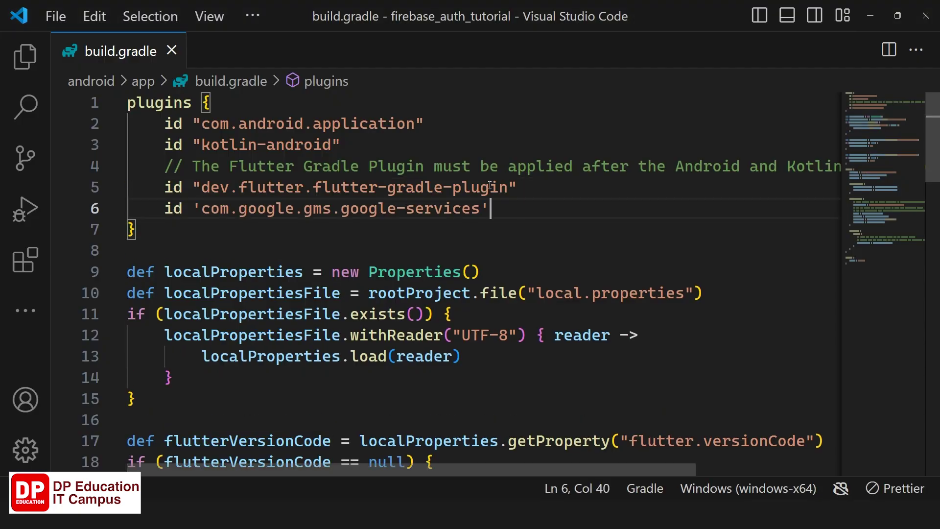
# Copy the dependencies block from the Firebase console's app-level instructions in the browser and paste it below the flutter block in android/app/build.gradle
pyautogui.hotkey('alt', 'Tab')
pyautogui.scroll(-1, 285, 372)
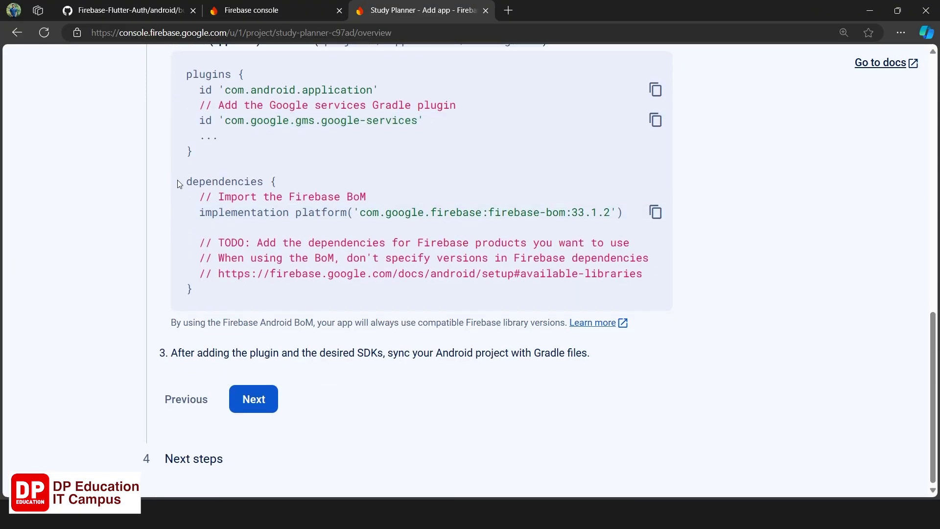
pyautogui.moveTo(178, 184); pyautogui.dragTo(218, 306)
pyautogui.rightClick(242, 262)
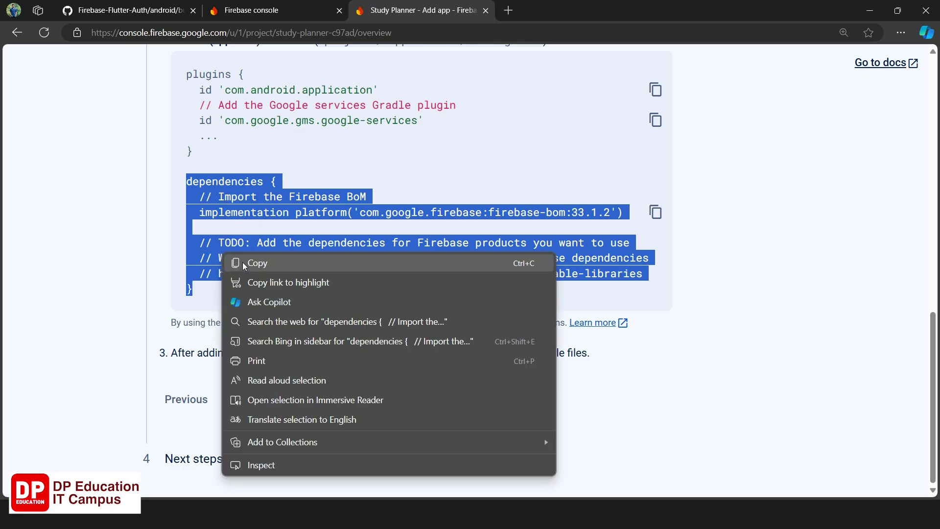
pyautogui.click(255, 262)
pyautogui.hotkey('alt', 'Tab')
pyautogui.scroll(-10, 243, 263)
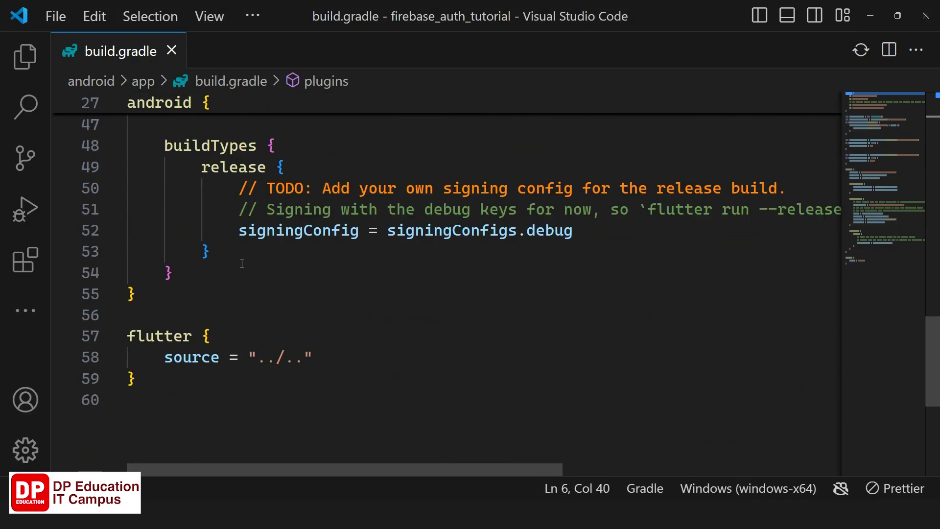
pyautogui.click(173, 265)
pyautogui.press('Return')
pyautogui.press('Return')
pyautogui.hotkey('ctrl', 'v')
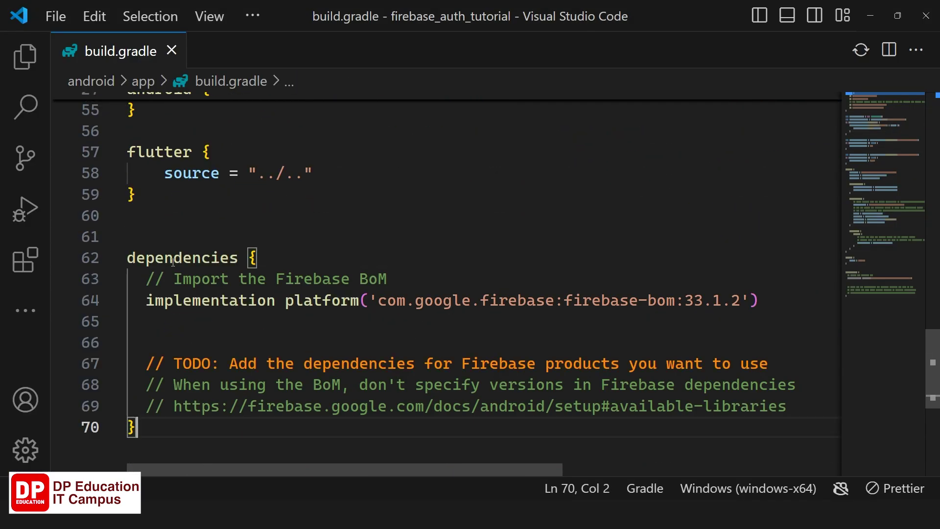
# Clean up the dependencies block, keeping only the firebase-bom:33.1.2 implementation line, remove the extra blank line above it, and review the added code
pyautogui.click(404, 276)
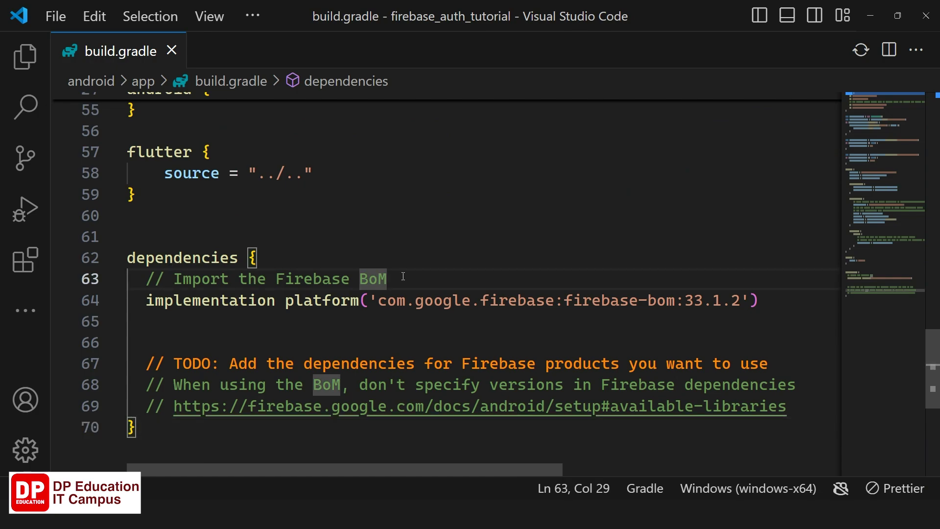
pyautogui.hotkey('ctrl', 'x')
pyautogui.moveTo(142, 300); pyautogui.dragTo(823, 385)
pyautogui.press('BackSpace')
pyautogui.press('BackSpace')
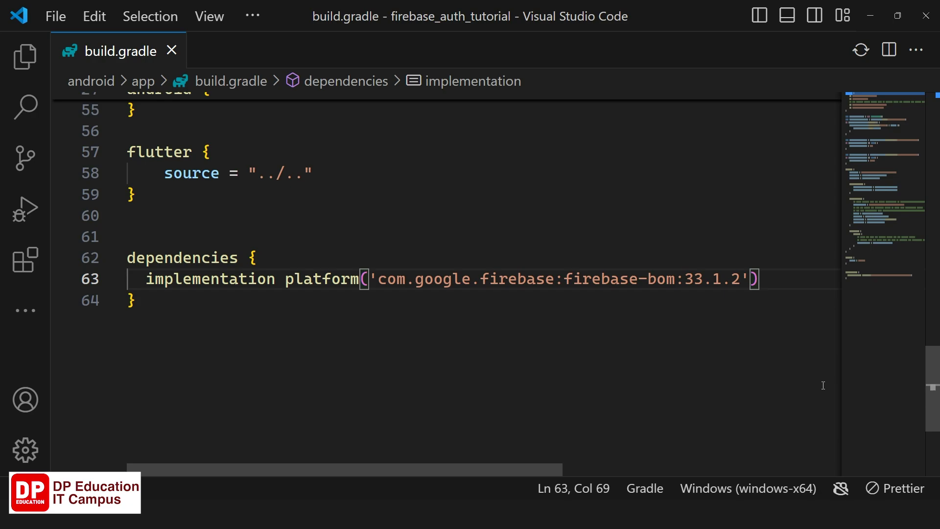
pyautogui.scroll(2, 392, 331)
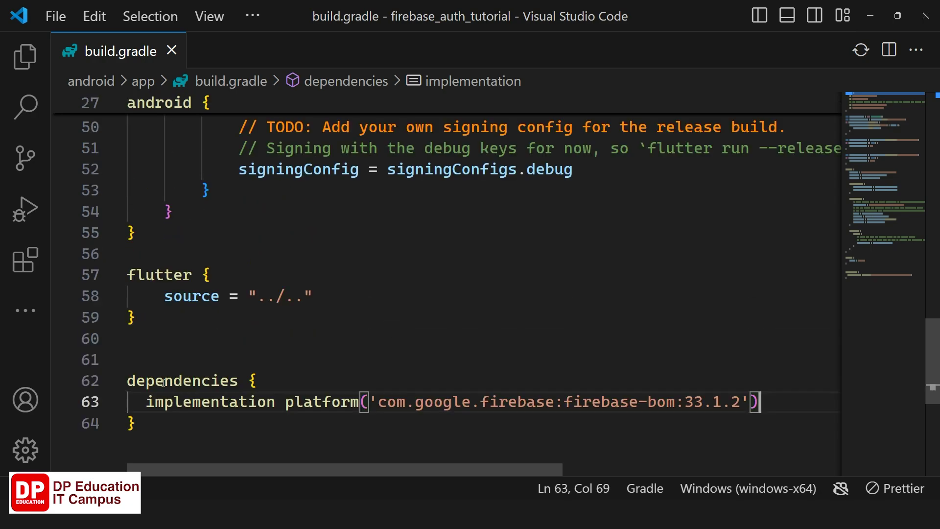
pyautogui.click(129, 366)
pyautogui.press('BackSpace')
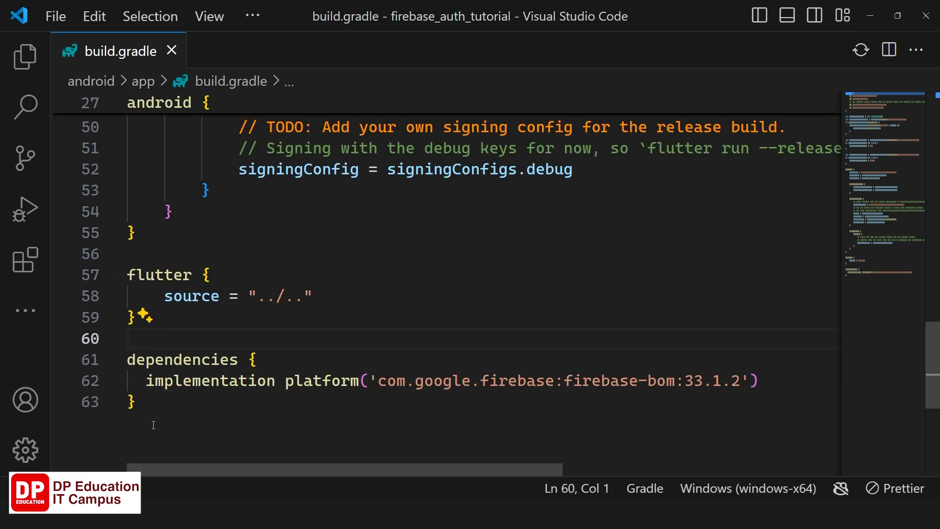
pyautogui.moveTo(154, 425); pyautogui.dragTo(101, 345)
pyautogui.scroll(12, 214, 335)
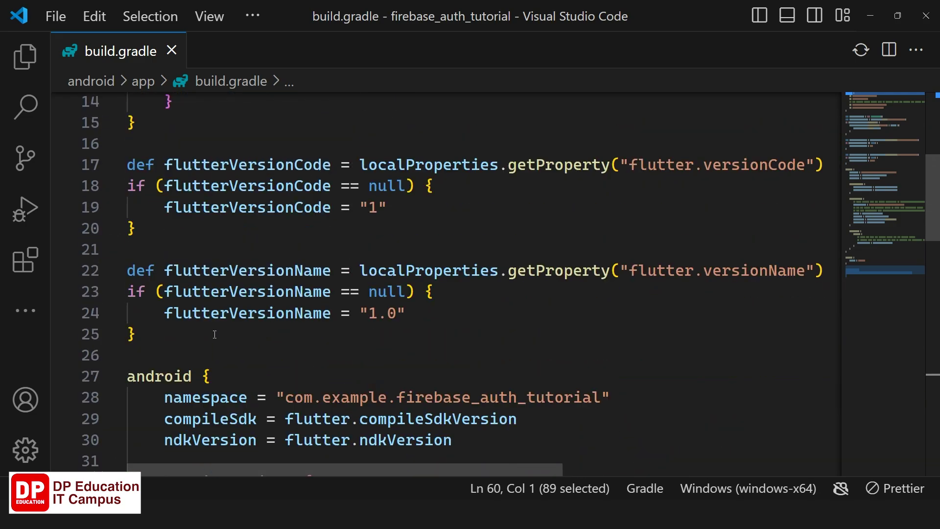
pyautogui.scroll(4, 215, 334)
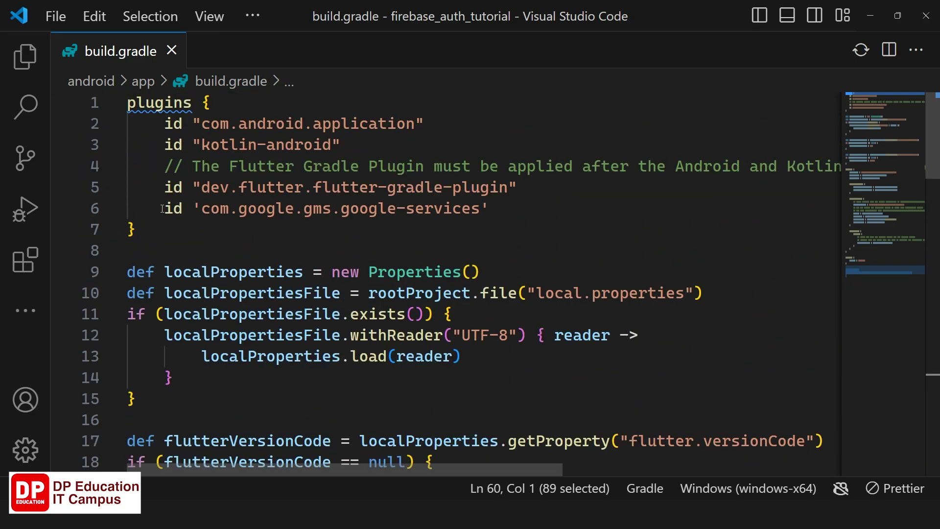
pyautogui.moveTo(163, 209); pyautogui.dragTo(554, 220)
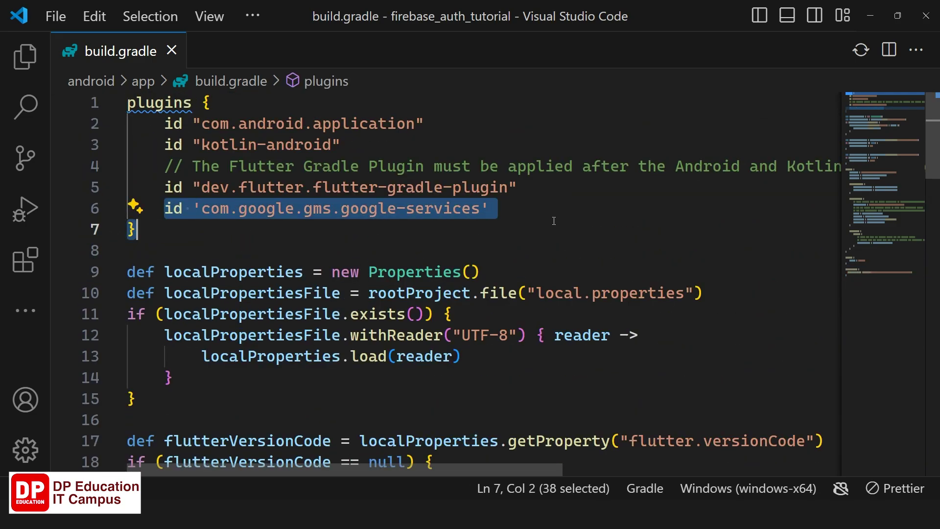
# Finish the Add Firebase SDK stage in the browser, continue to the Study Planner console overview, and set the page zoom to 100%
pyautogui.hotkey('alt', 'Tab')
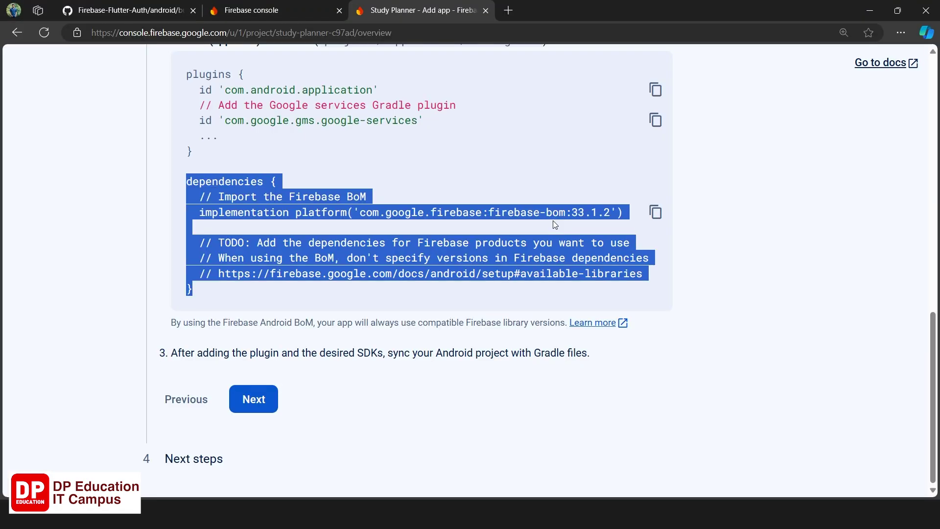
pyautogui.click(260, 403)
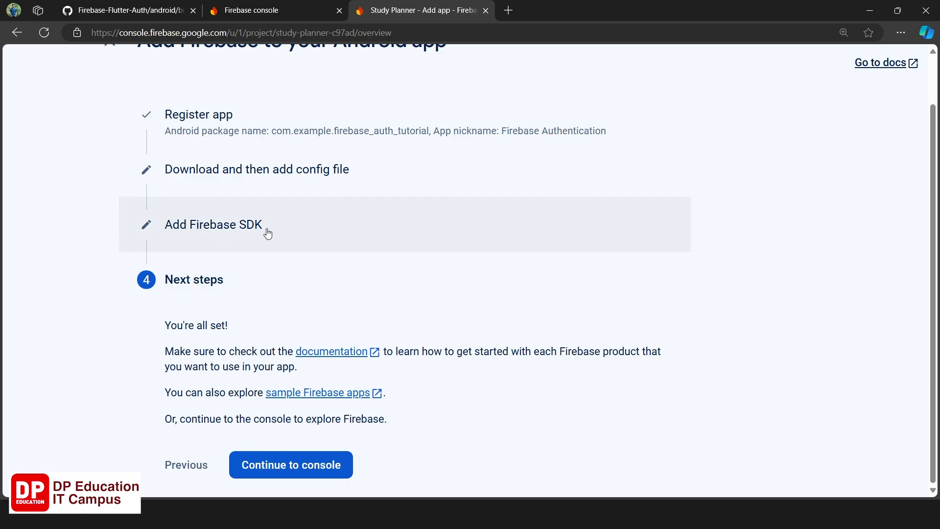
pyautogui.click(275, 469)
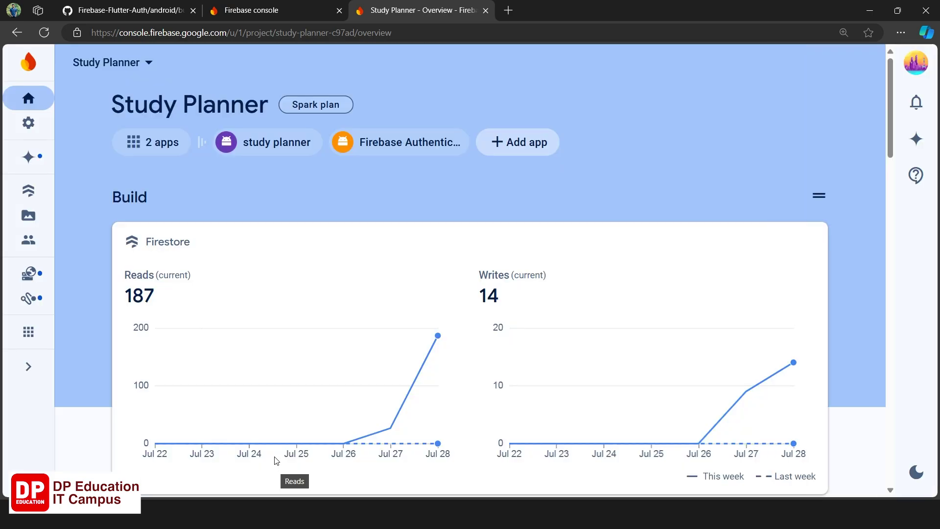
pyautogui.hotkey('ctrl', '-')
pyautogui.hotkey('ctrl', '-')
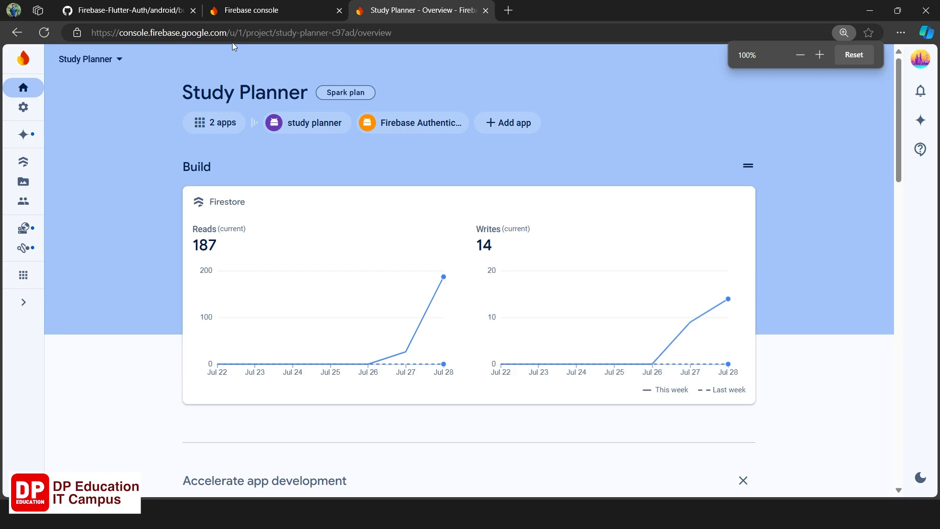
# Open lib/main.dart in the Firebase-Flutter-Auth GitHub repository and copy its async main() function
pyautogui.click(125, 14)
pyautogui.scroll(5, 186, 128)
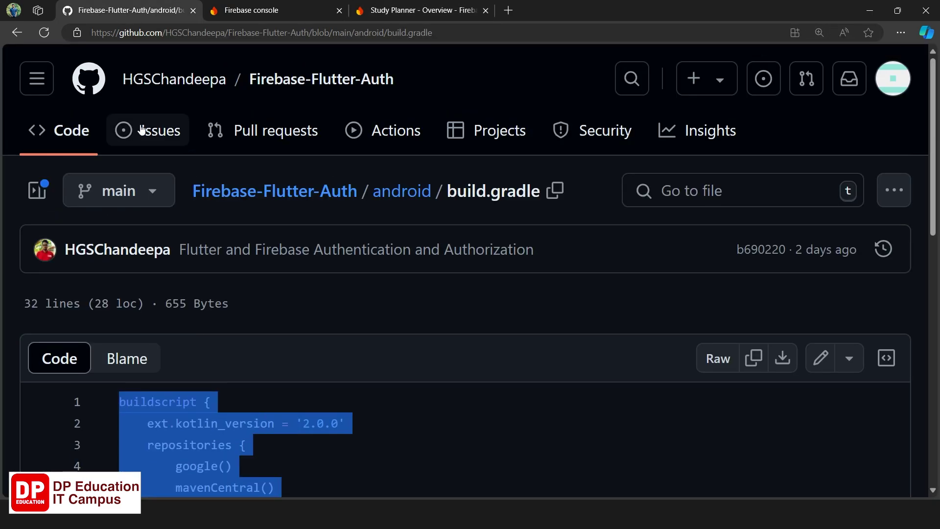
pyautogui.click(282, 93)
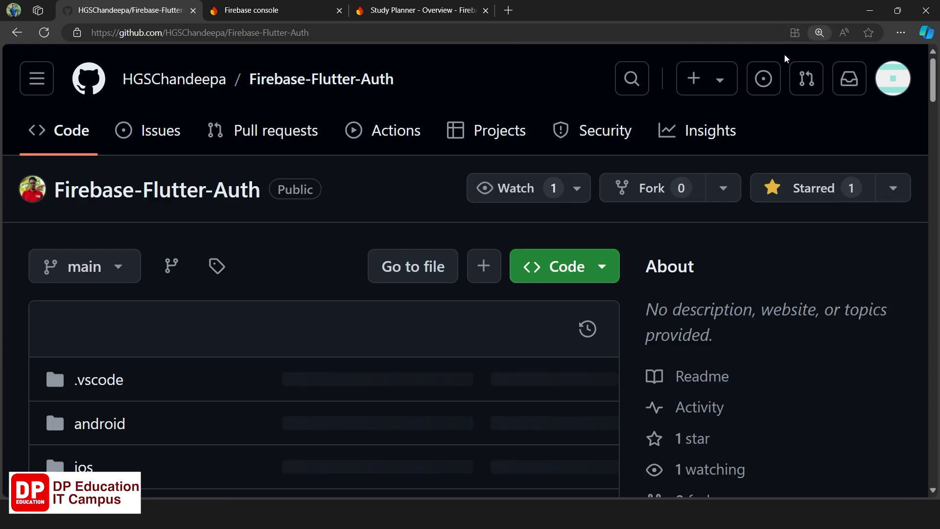
pyautogui.scroll(-3, 102, 417)
pyautogui.scroll(-3, 97, 394)
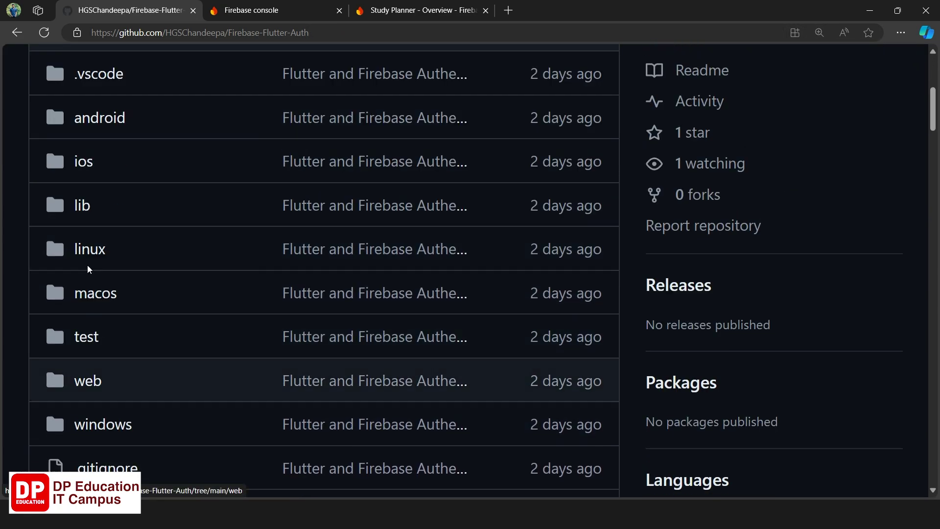
pyautogui.click(81, 211)
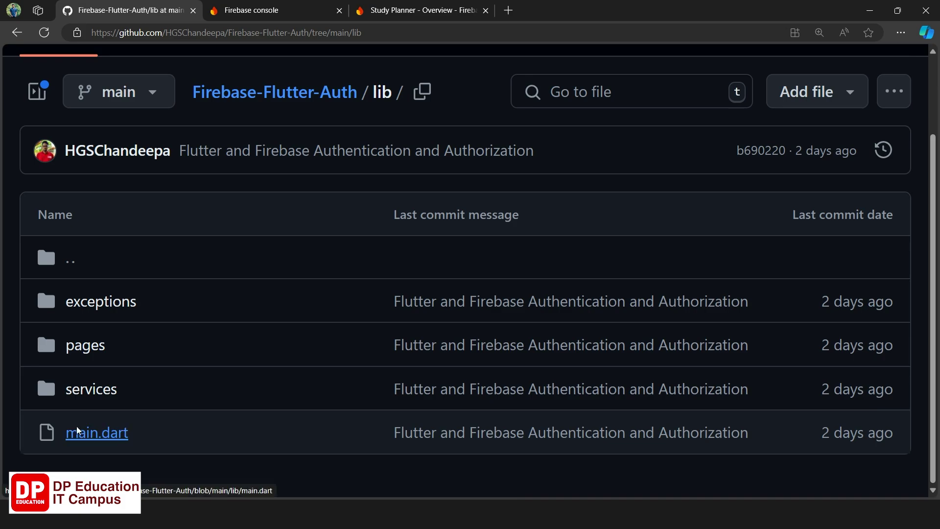
pyautogui.click(78, 431)
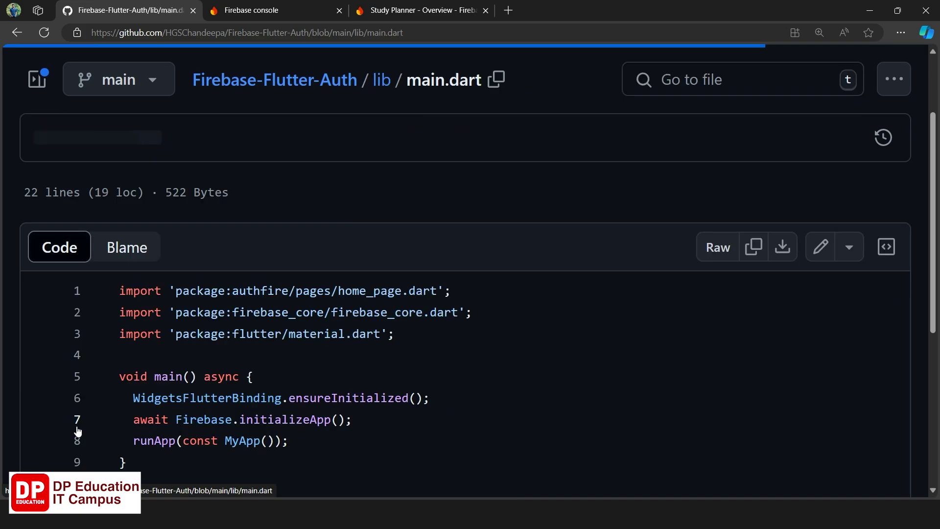
pyautogui.scroll(-2, 162, 394)
pyautogui.moveTo(162, 394); pyautogui.dragTo(105, 313)
pyautogui.hotkey('ctrl', 'c')
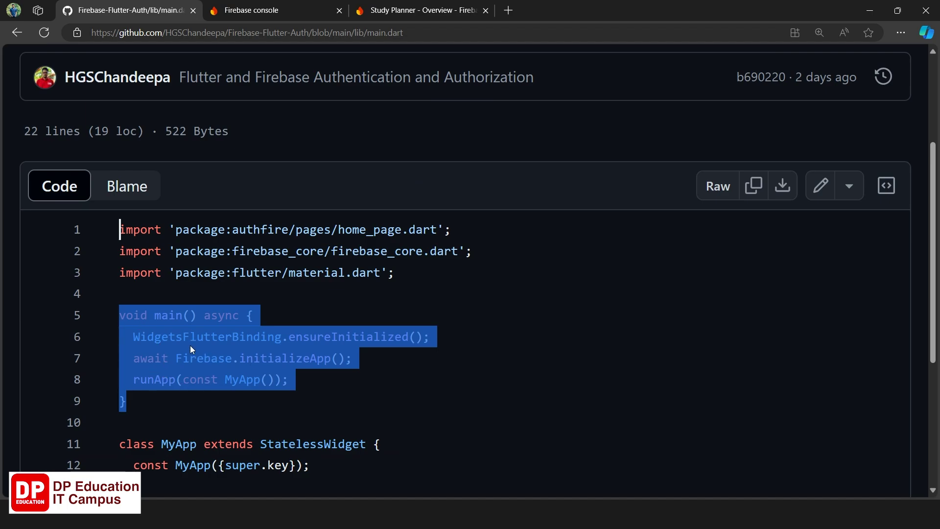
pyautogui.click(138, 416)
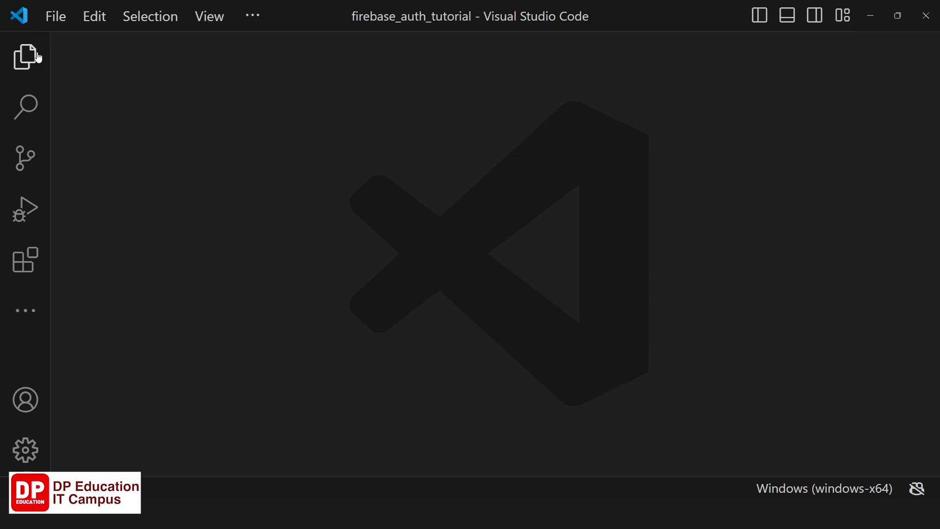
# In Visual Studio Code, open main.dart from the project's lib folder and hide the file explorer
pyautogui.click(38, 56)
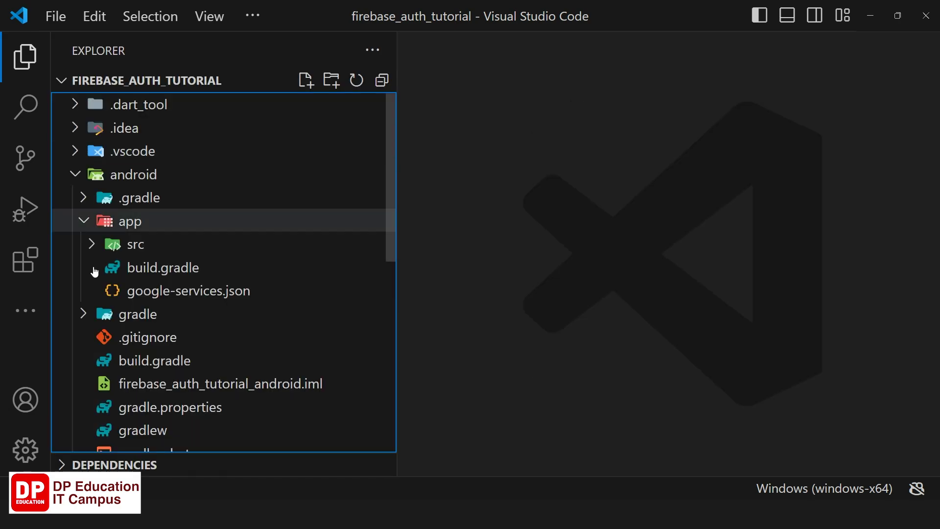
pyautogui.scroll(-5, 132, 279)
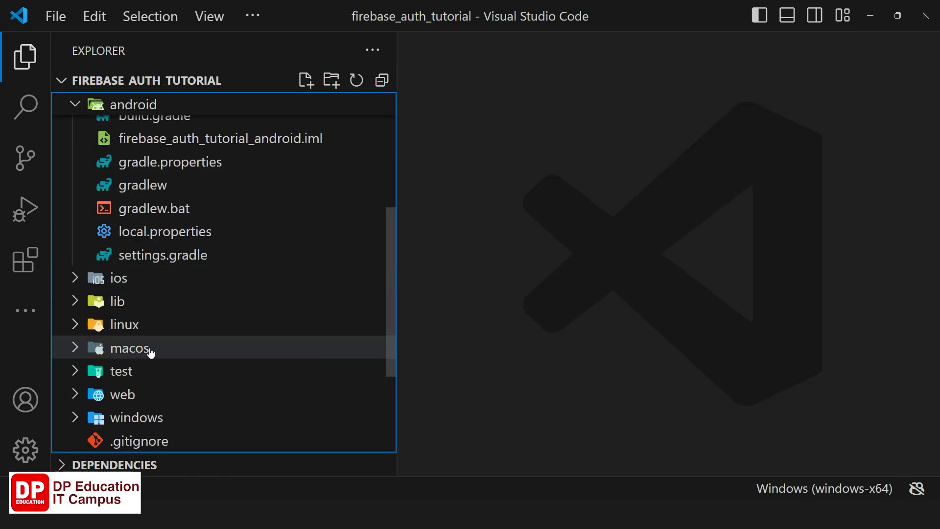
pyautogui.click(139, 302)
pyautogui.click(149, 329)
pyautogui.click(36, 71)
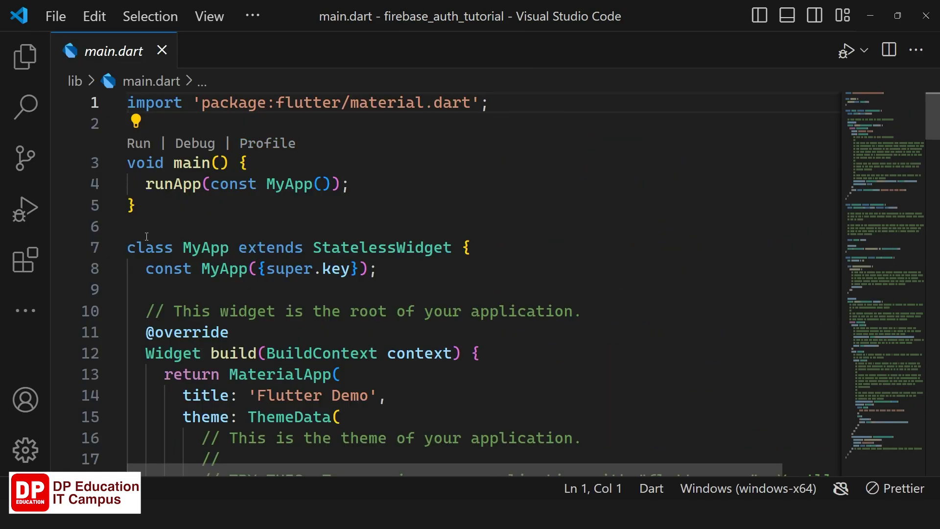
# Delete everything in main.dart from the MyApp class through the end of the _MyHomePageState class
pyautogui.click(130, 251)
pyautogui.scroll(-15, 130, 251)
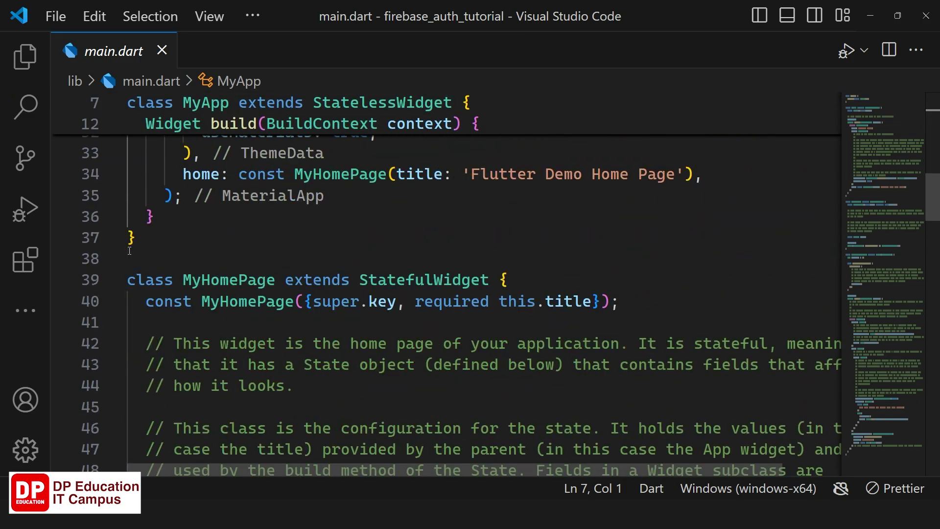
pyautogui.scroll(-20, 130, 251)
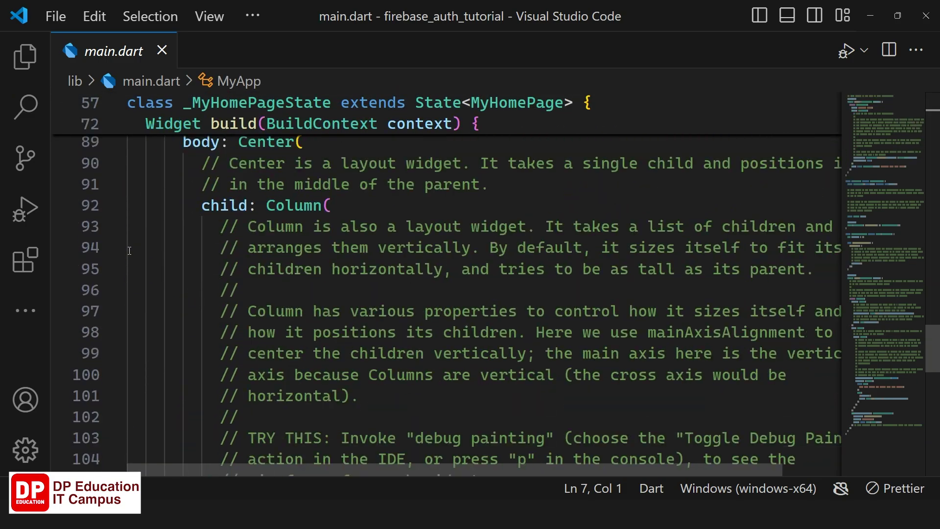
pyautogui.scroll(-5, 129, 252)
pyautogui.keyDown('shift'); pyautogui.click(137, 256); pyautogui.keyUp('shift')
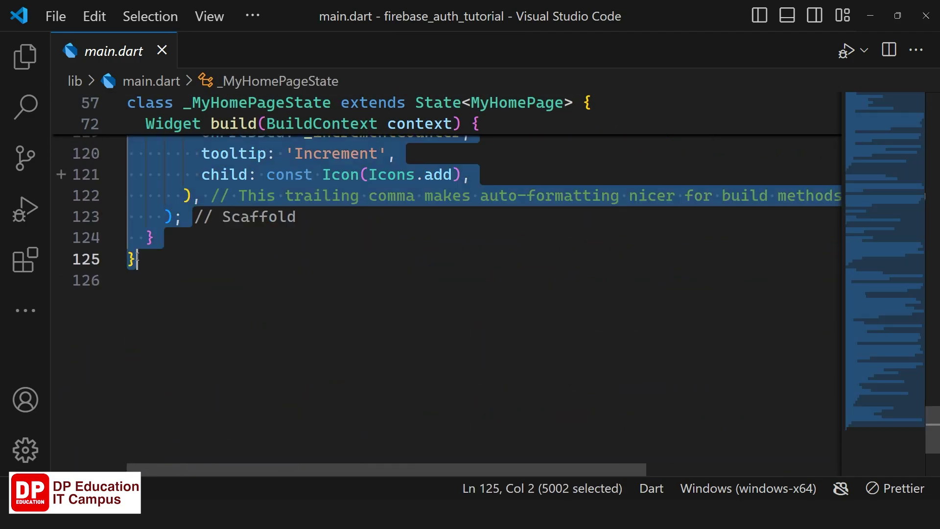
pyautogui.press('BackSpace')
# Insert a StatelessWidget from the stl snippet below main() and name it MyApp
pyautogui.scroll(2, 137, 256)
pyautogui.write('s')
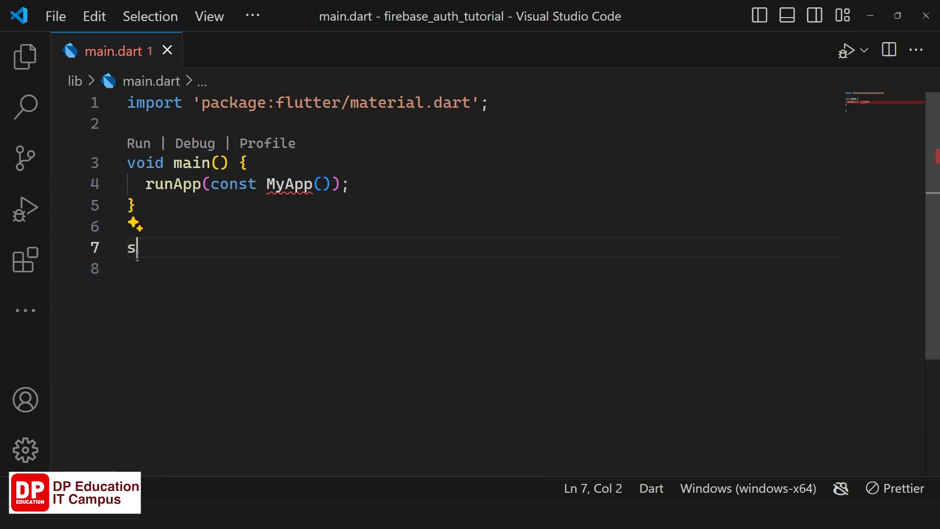
pyautogui.write('tl')
pyautogui.press('Return')
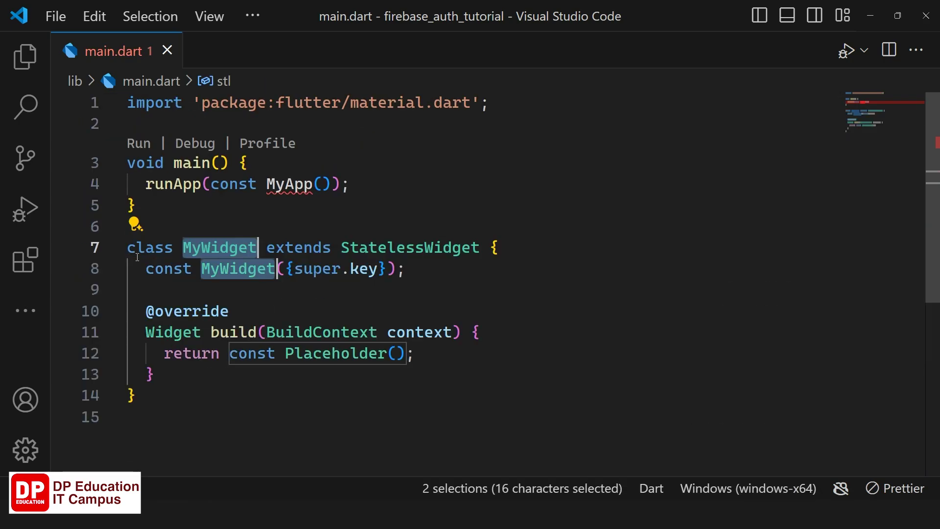
pyautogui.write('MyApp')
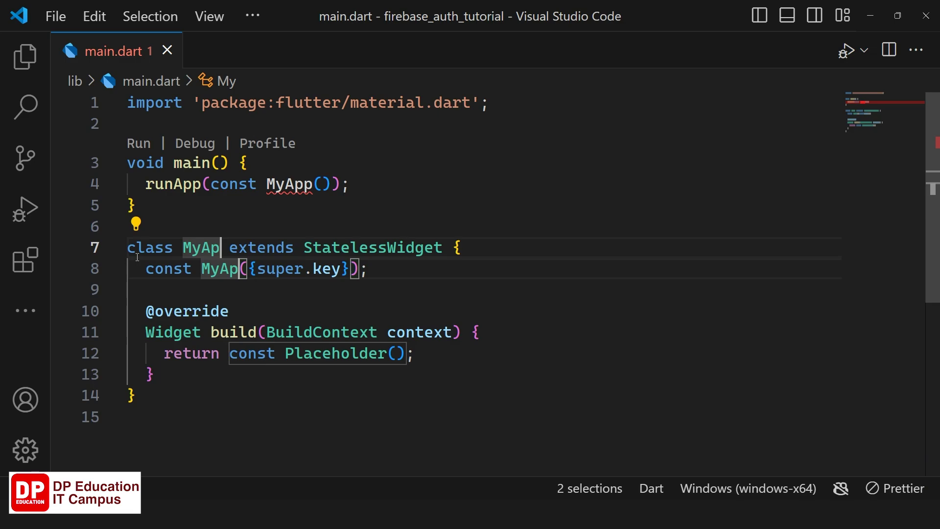
# Copy the async main() function from the repository's main.dart in the browser and replace main() in Visual Studio Code with it
pyautogui.press('Tab')
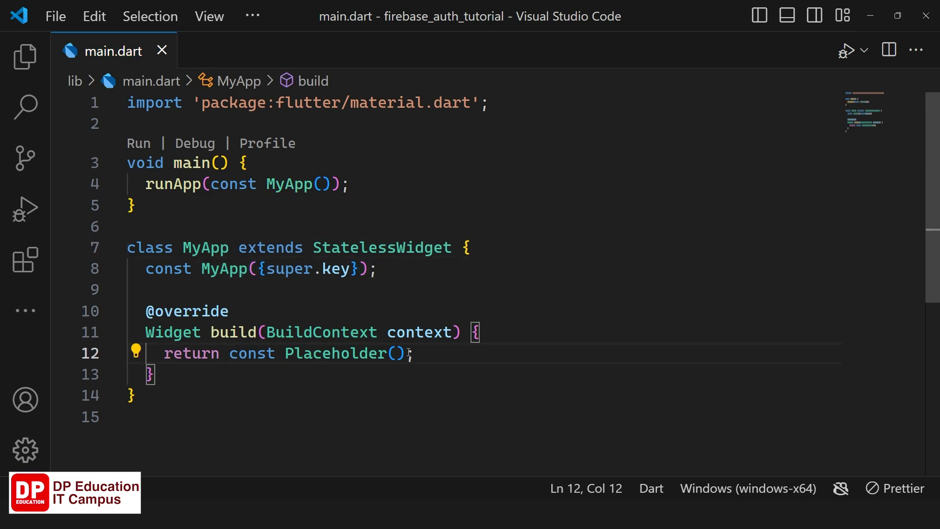
pyautogui.hotkey('alt', 'Tab')
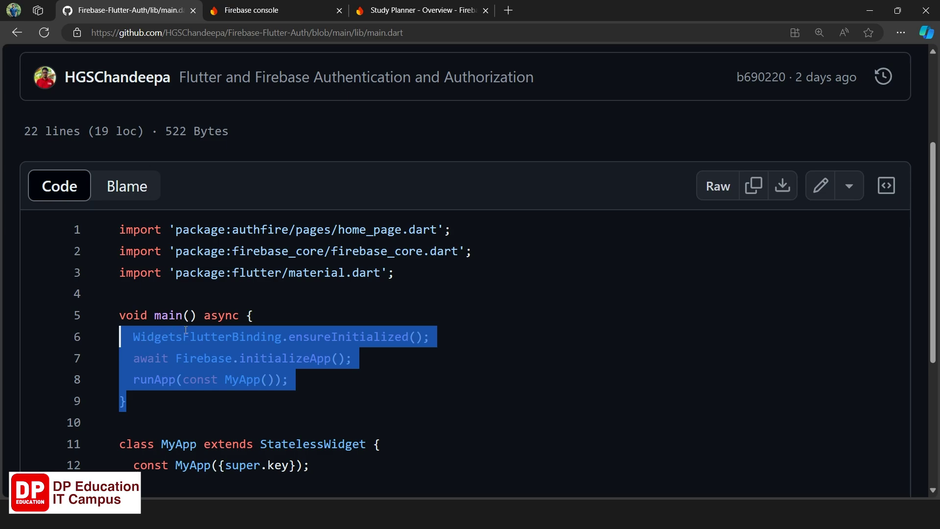
pyautogui.scroll(-2, 211, 278)
pyautogui.click(215, 262)
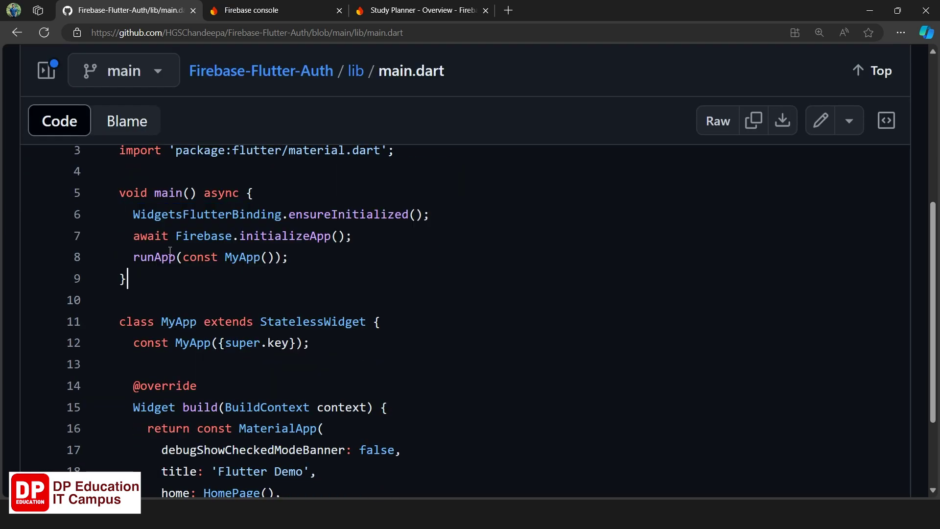
pyautogui.moveTo(134, 282); pyautogui.dragTo(117, 164)
pyautogui.scroll(5, 104, 184)
pyautogui.hotkey('alt', 'Tab')
pyautogui.hotkey('ctrl', 'v')
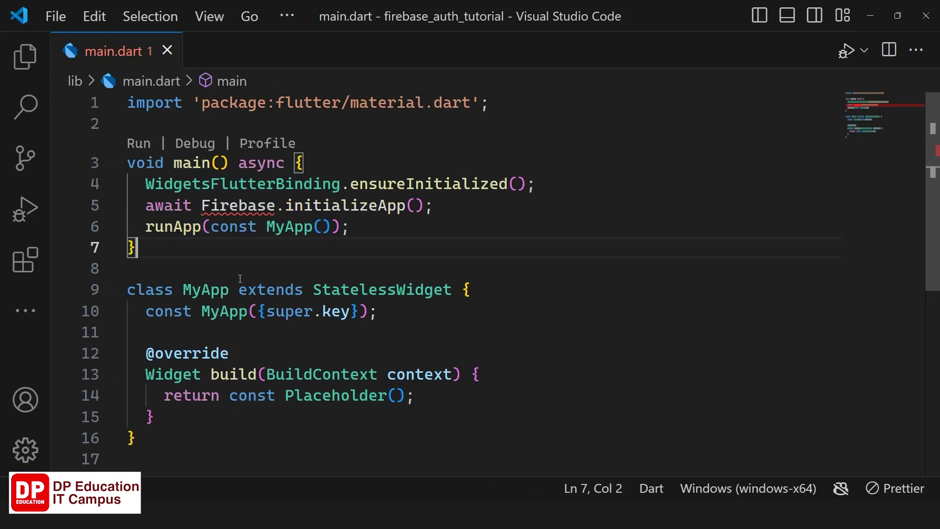
pyautogui.click(563, 194)
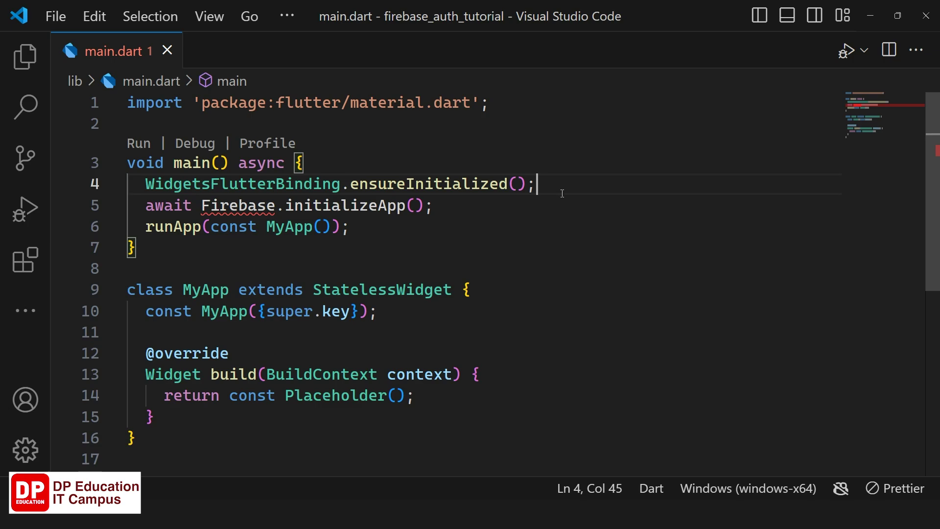
pyautogui.click(504, 205)
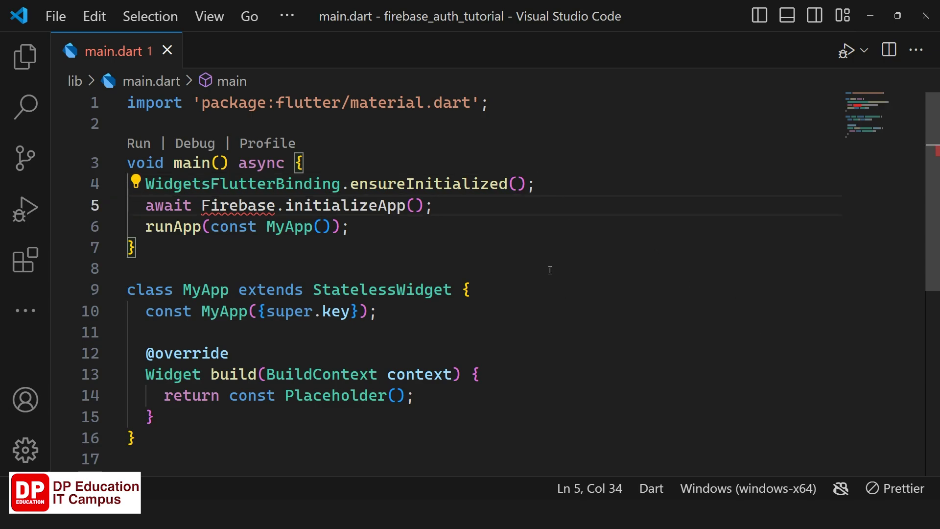
pyautogui.press('Down')
pyautogui.click(283, 163)
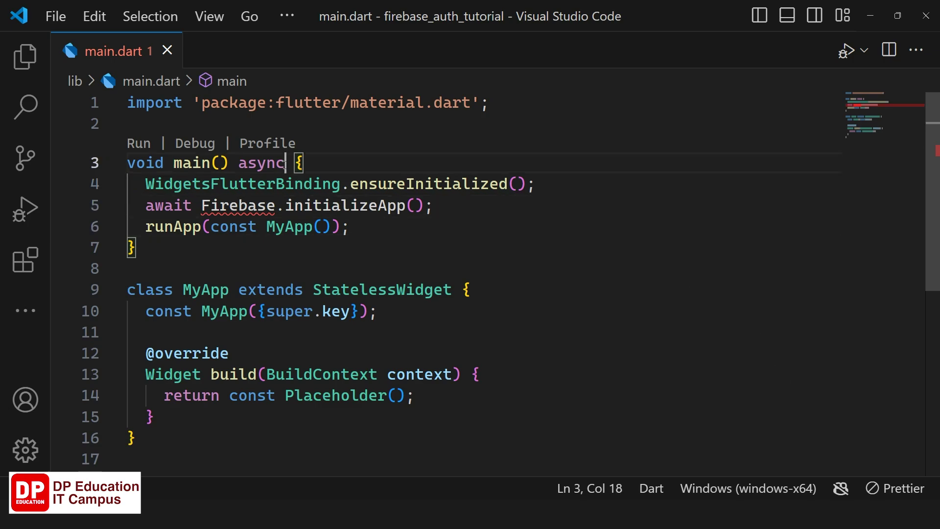
pyautogui.doubleClick(283, 163)
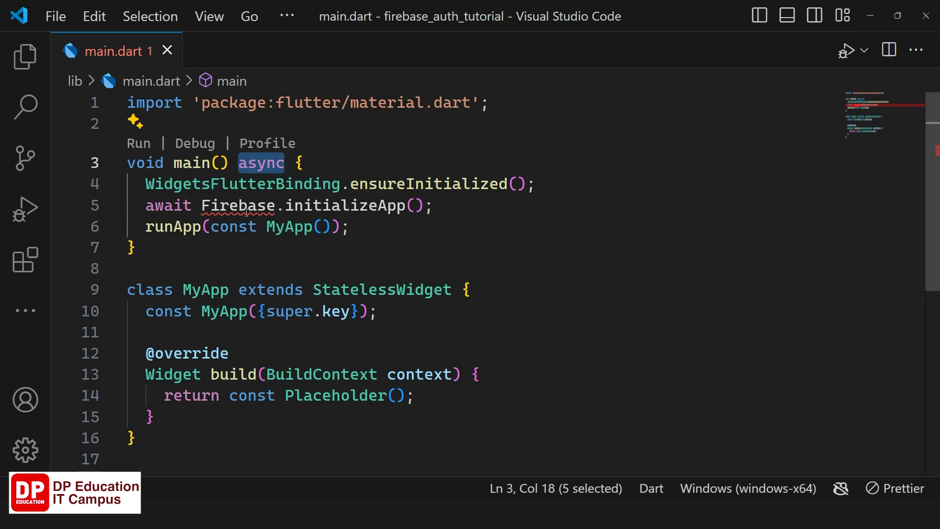
# Search the extensions marketplace for dart, view the Dart extension's details, and return to main.dart with the side bar hidden
pyautogui.moveTo(247, 211)
pyautogui.click(25, 57)
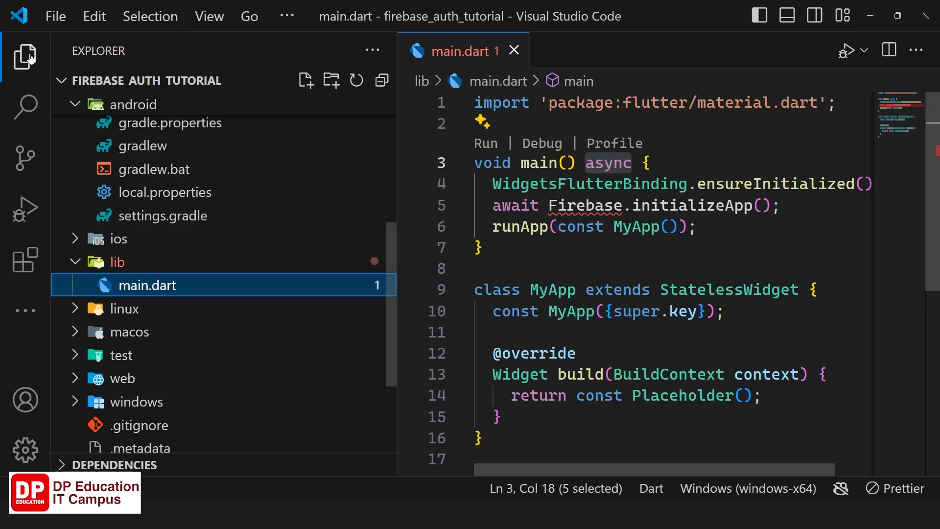
pyautogui.click(25, 260)
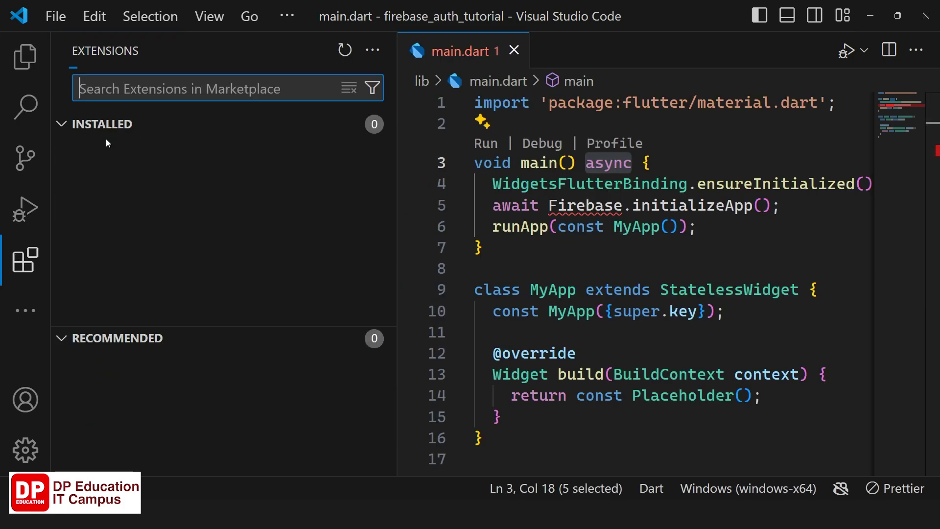
pyautogui.write('dart')
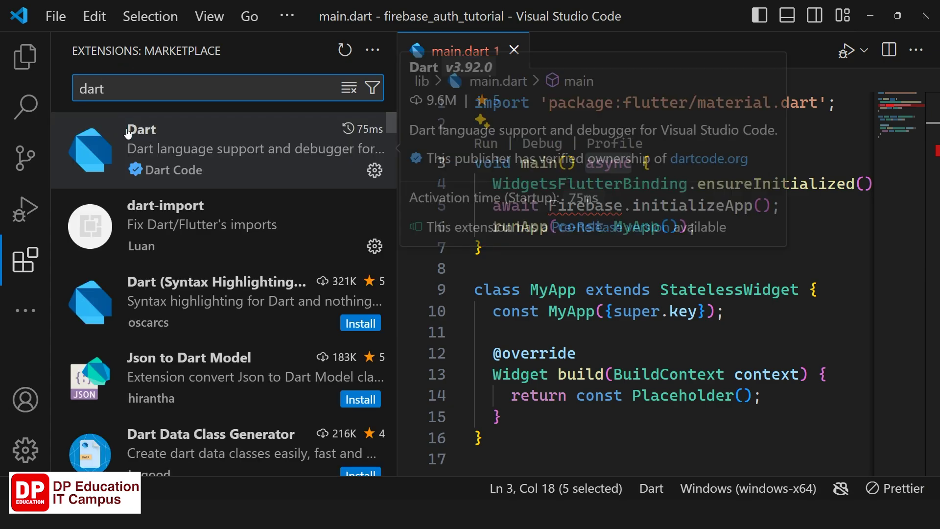
pyautogui.click(173, 156)
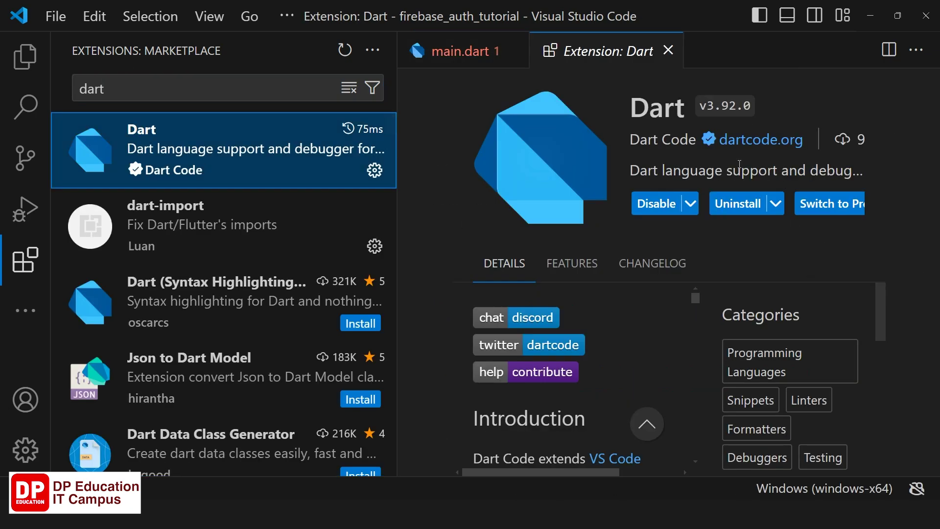
pyautogui.click(668, 49)
pyautogui.click(29, 66)
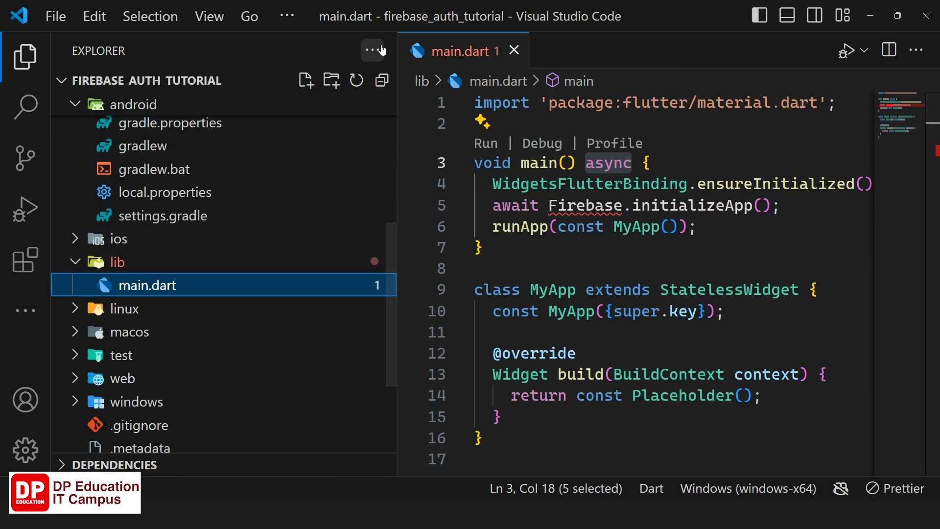
pyautogui.click(25, 56)
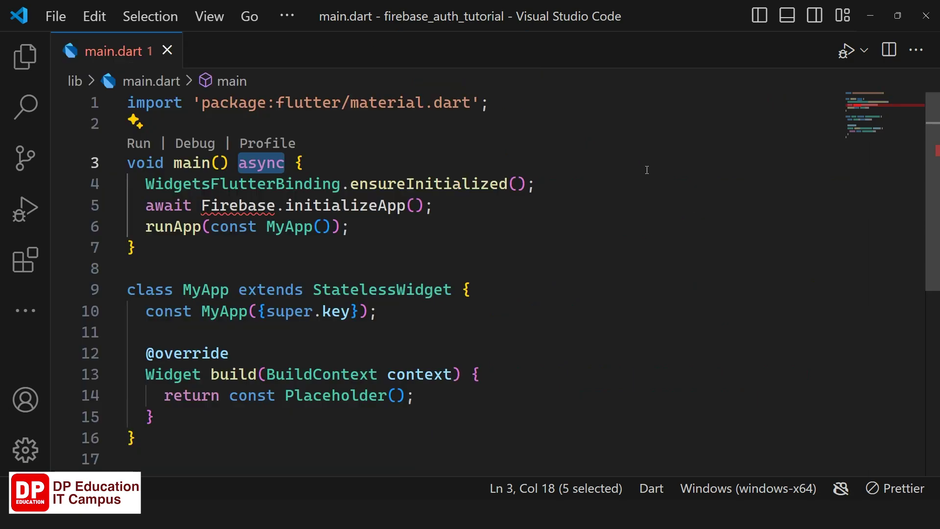
# Start the Dart: Add Dependency command for the project
pyautogui.hotkey('ctrl', 'shift', 'p')
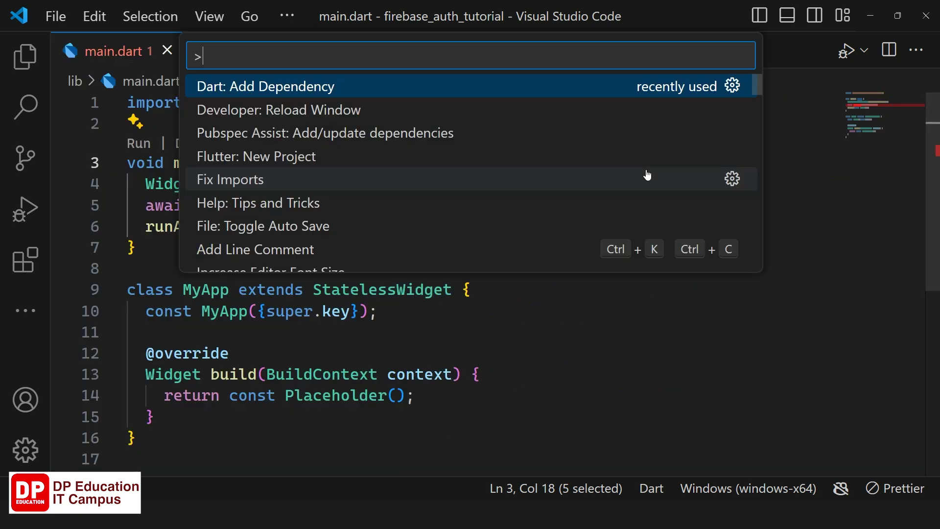
pyautogui.press('Down')
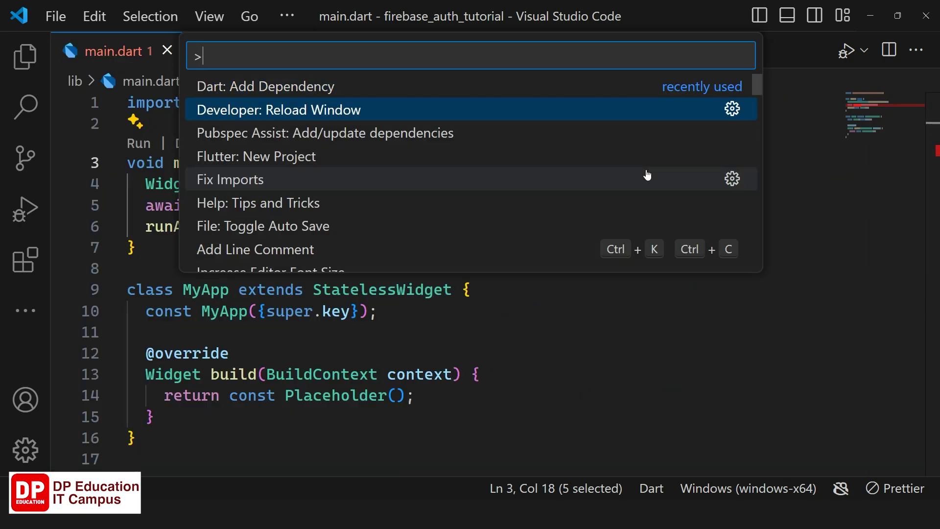
pyautogui.press('Up')
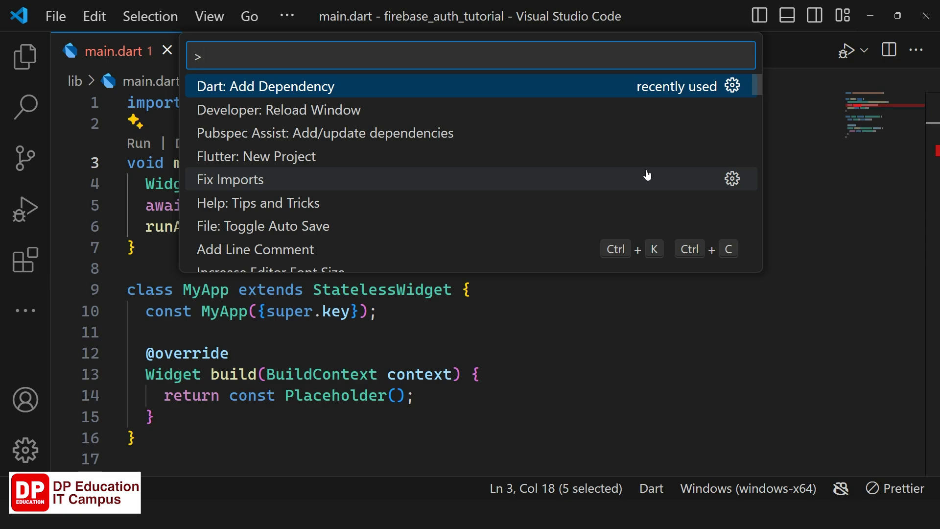